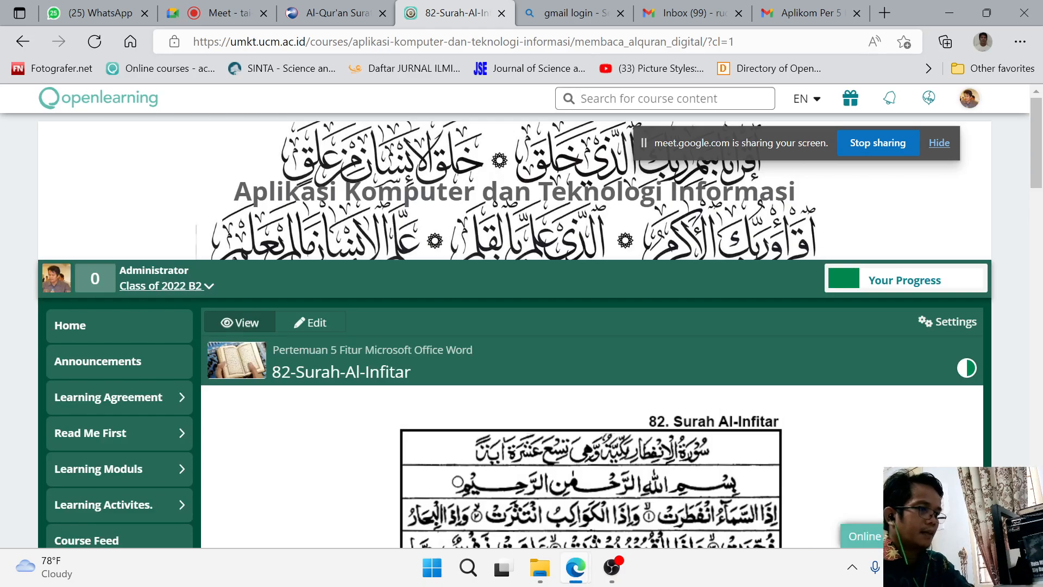
Step: Review the Pert-5 Featured Ms Word-1 course lesson, including section 5.1.2 on inserting page numbers
{"action": "scroll", "coordinate": [592, 326], "scroll_direction": "down", "scroll_amount": 15}
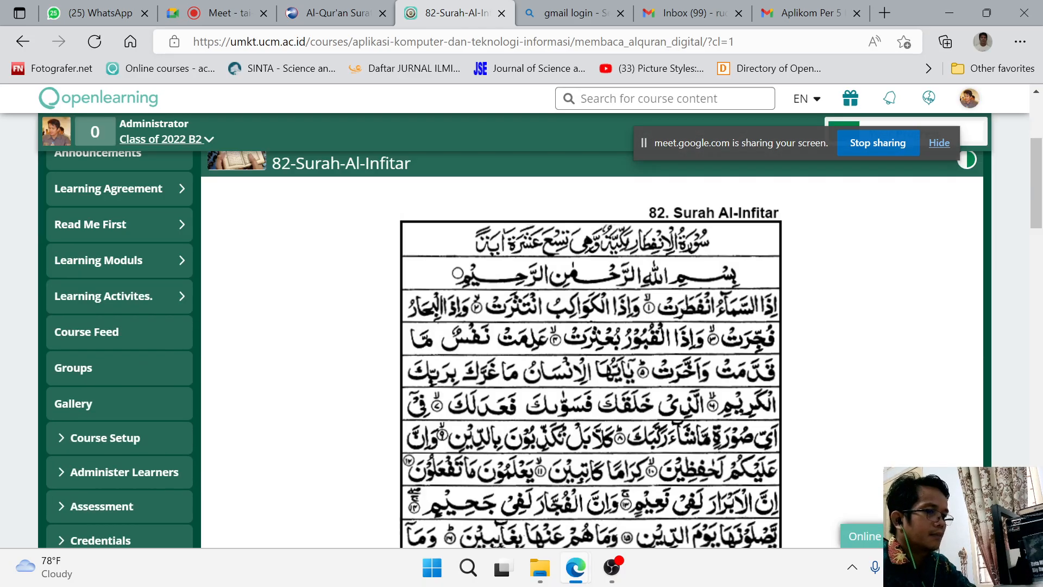
{"action": "scroll", "coordinate": [592, 326], "scroll_direction": "down", "scroll_amount": 5}
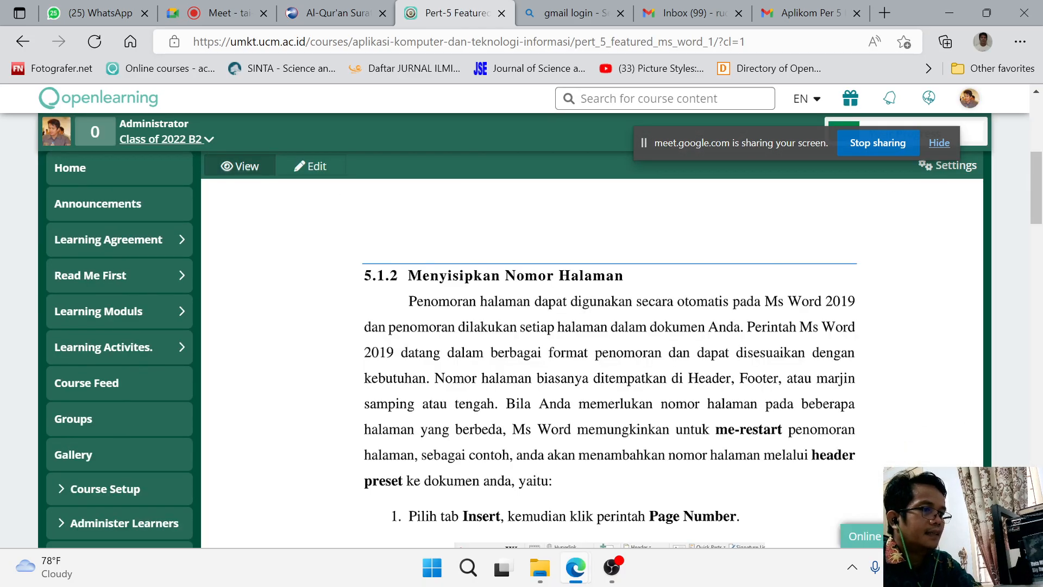
{"action": "scroll", "coordinate": [592, 358], "scroll_direction": "up", "scroll_amount": 1}
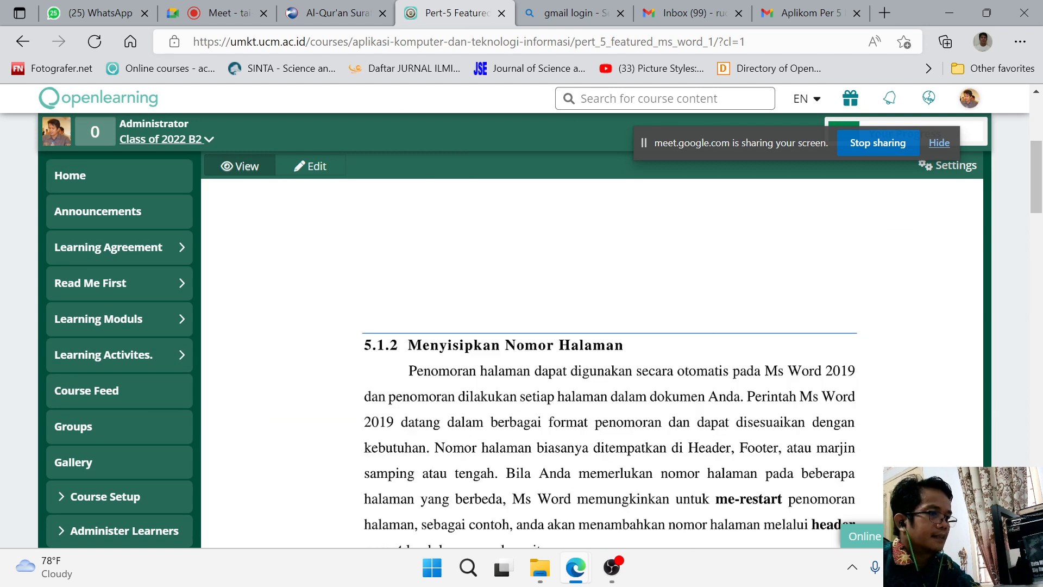
{"action": "scroll", "coordinate": [593, 326], "scroll_direction": "up", "scroll_amount": 3}
{"action": "scroll", "coordinate": [592, 326], "scroll_direction": "down", "scroll_amount": 1}
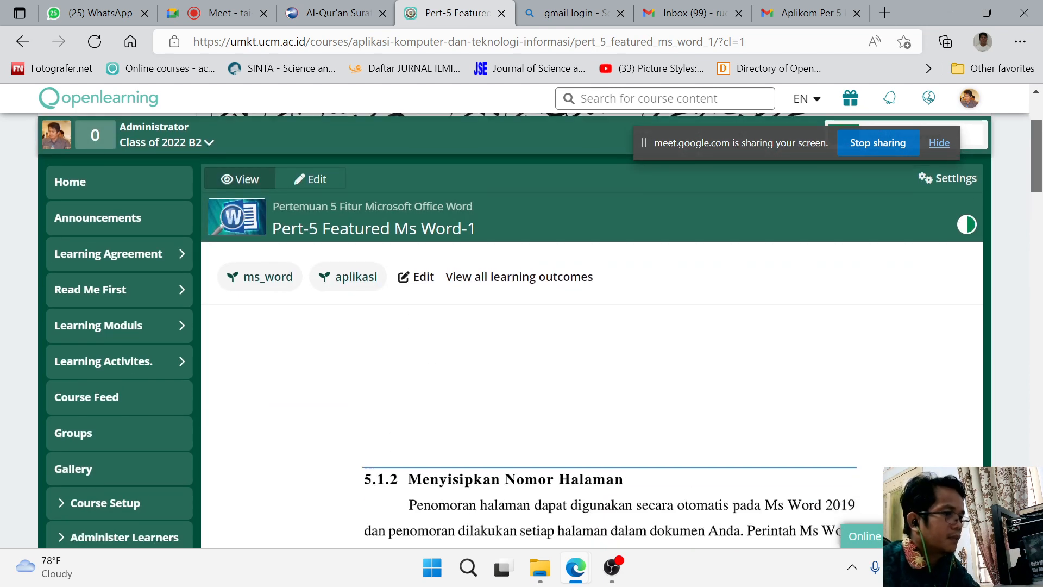
{"action": "scroll", "coordinate": [592, 326], "scroll_direction": "down", "scroll_amount": 1}
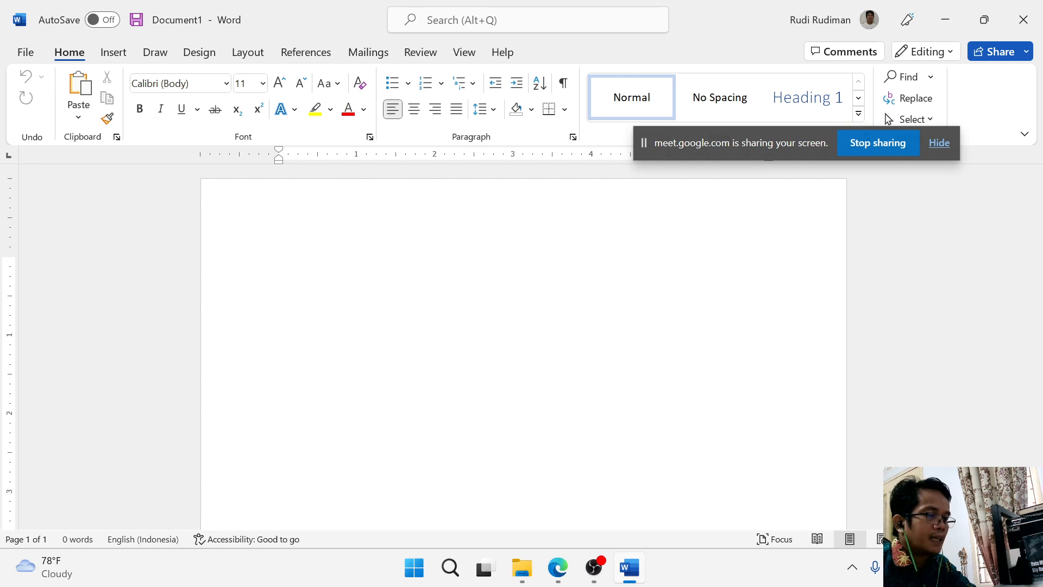
Step: In the blank Word document, move the screen-sharing bar off the ribbon and insert the built-in Facet cover page
{"action": "left_click_drag", "start_coordinate": [741, 142], "coordinate": [976, 330]}
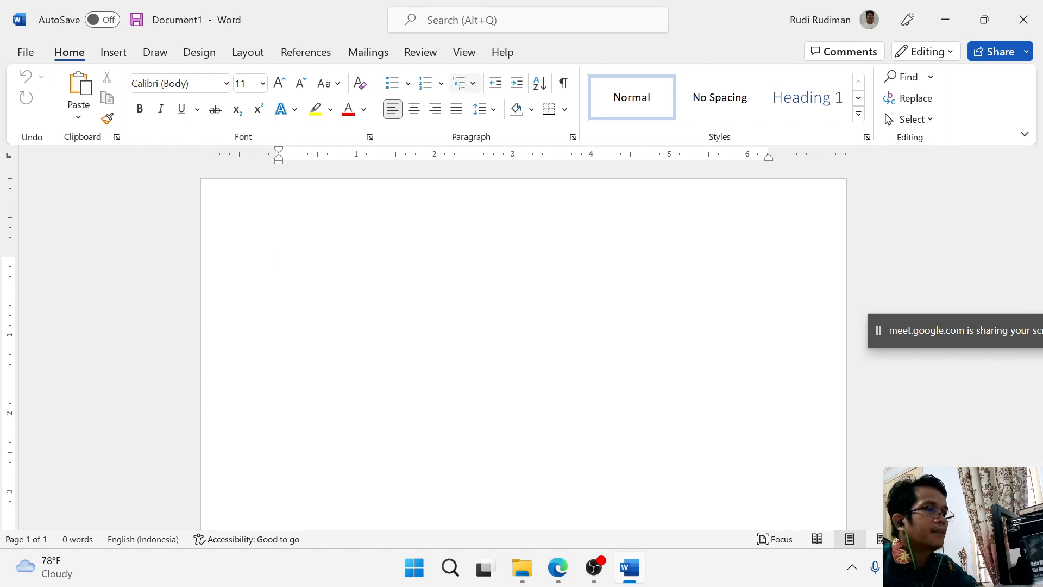
{"action": "left_click", "coordinate": [114, 52]}
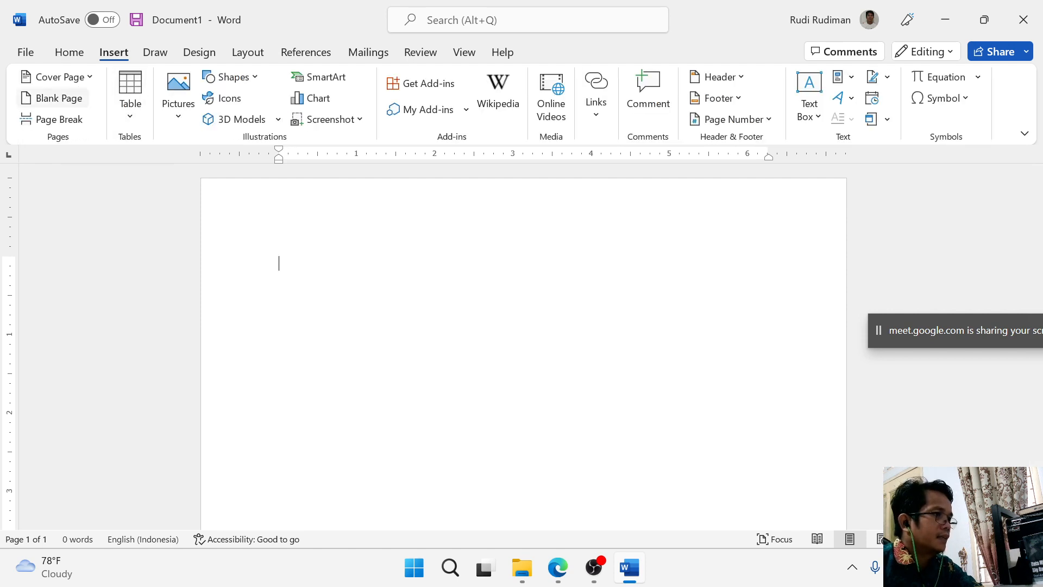
{"action": "left_click", "coordinate": [57, 77]}
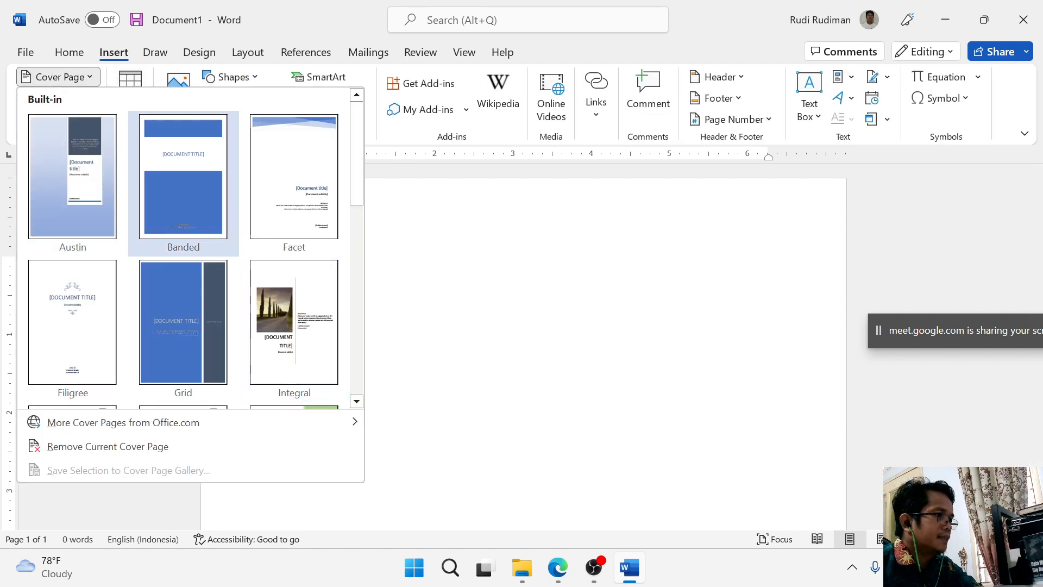
{"action": "left_click", "coordinate": [293, 179]}
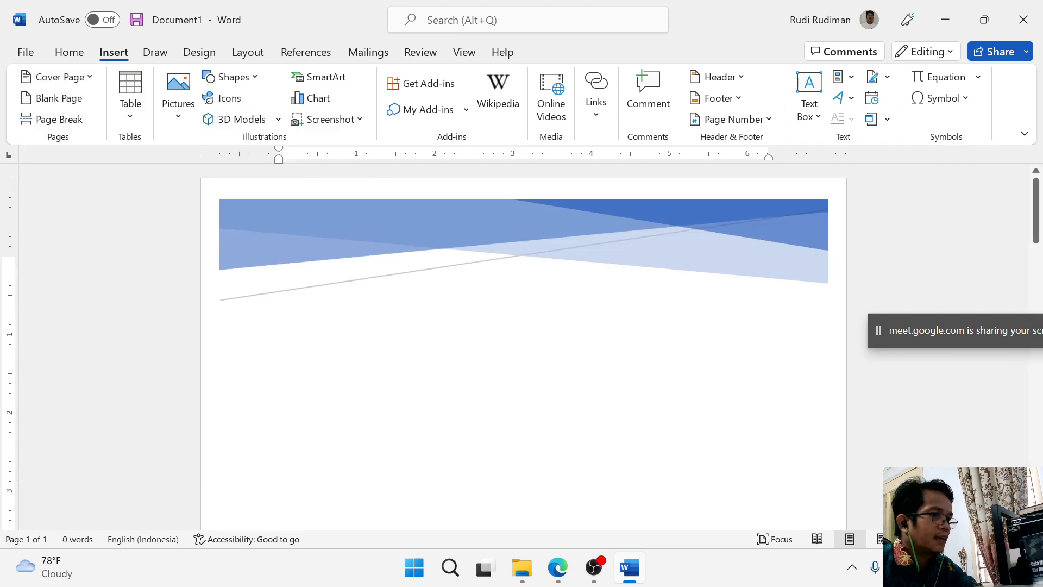
Step: Write "Abstrak" on the page after the cover and "Daftar Isi" on a new page following it
{"action": "scroll", "coordinate": [523, 347], "scroll_direction": "down", "scroll_amount": 15}
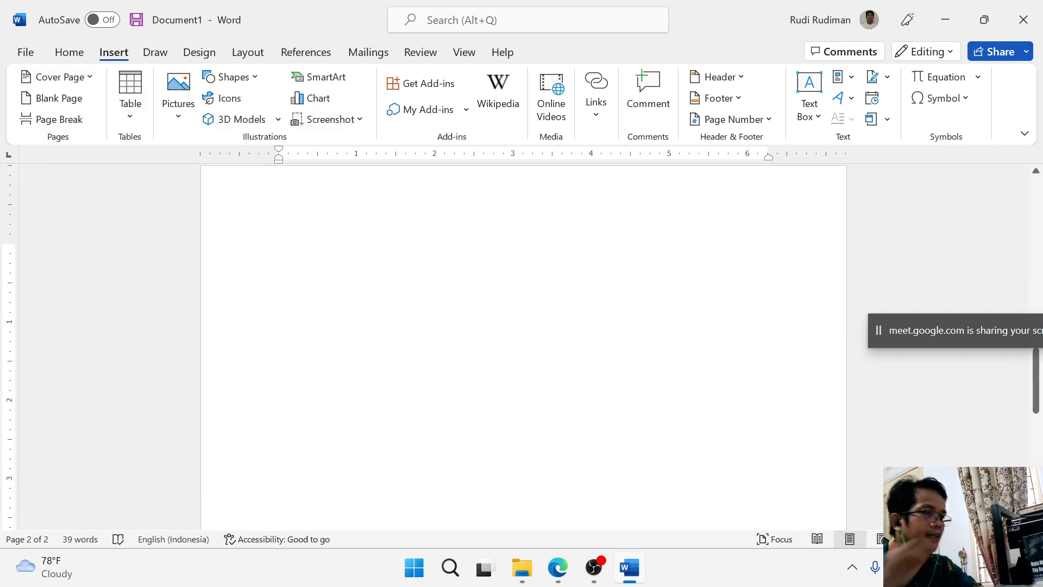
{"action": "type", "text": "Abstrak"}
{"action": "key", "text": "ctrl+Return"}
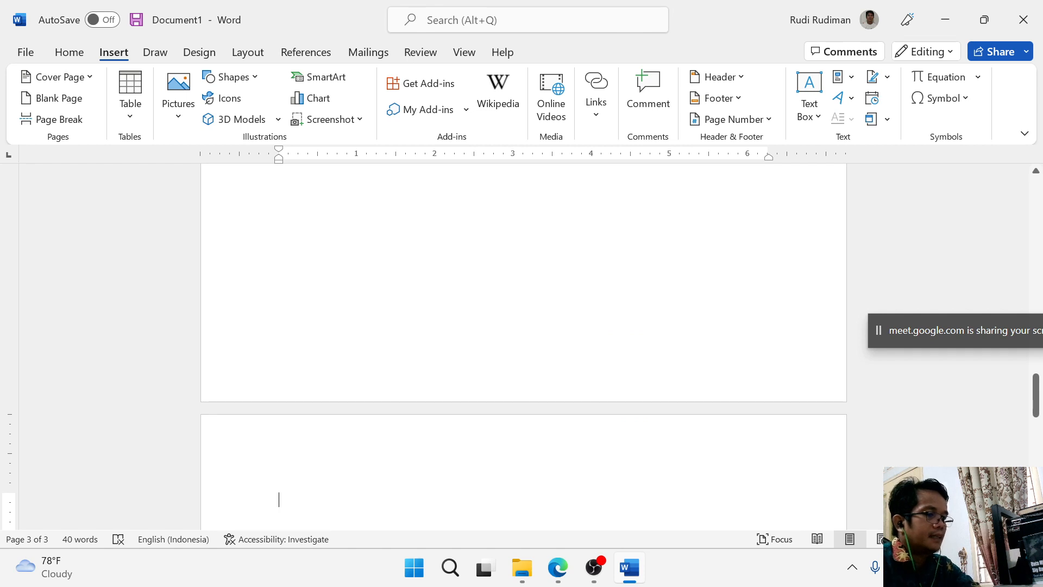
{"action": "type", "text": "Daftar Is"}
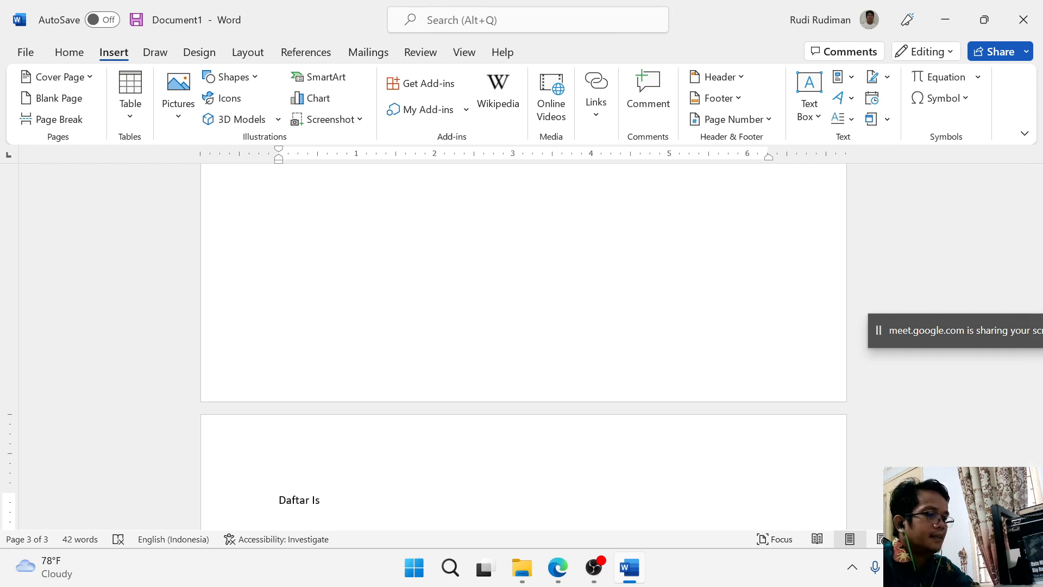
{"action": "type", "text": "i"}
Step: Add two new pages, one containing "Pendahuluan BAB 1" and the other "Tinjuan Pustaka"
{"action": "key", "text": "ctrl+Return"}
{"action": "type", "text": "Pendahuluan"}
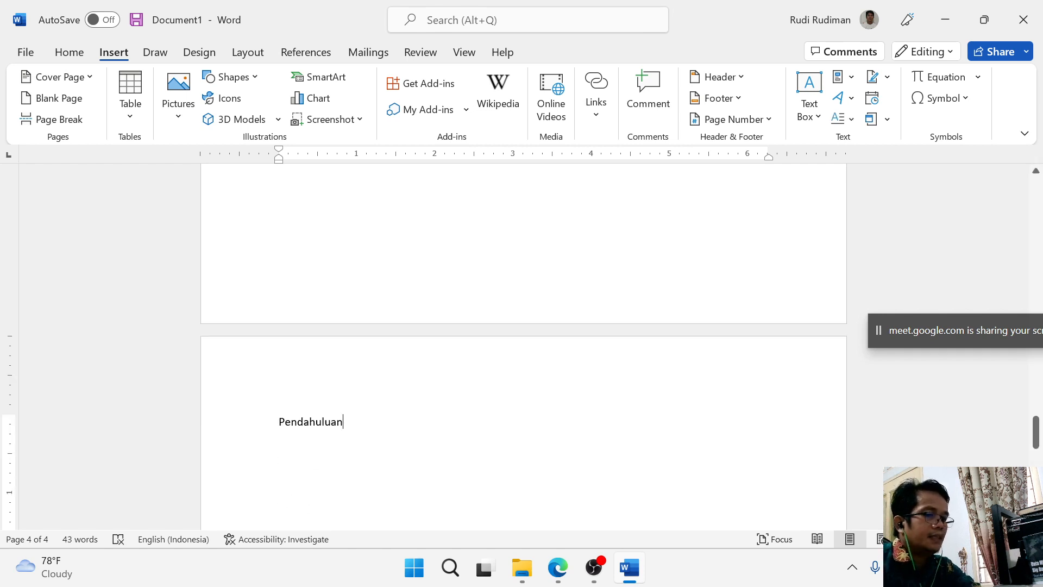
{"action": "type", "text": " BAB 1"}
{"action": "key", "text": "ctrl+Return"}
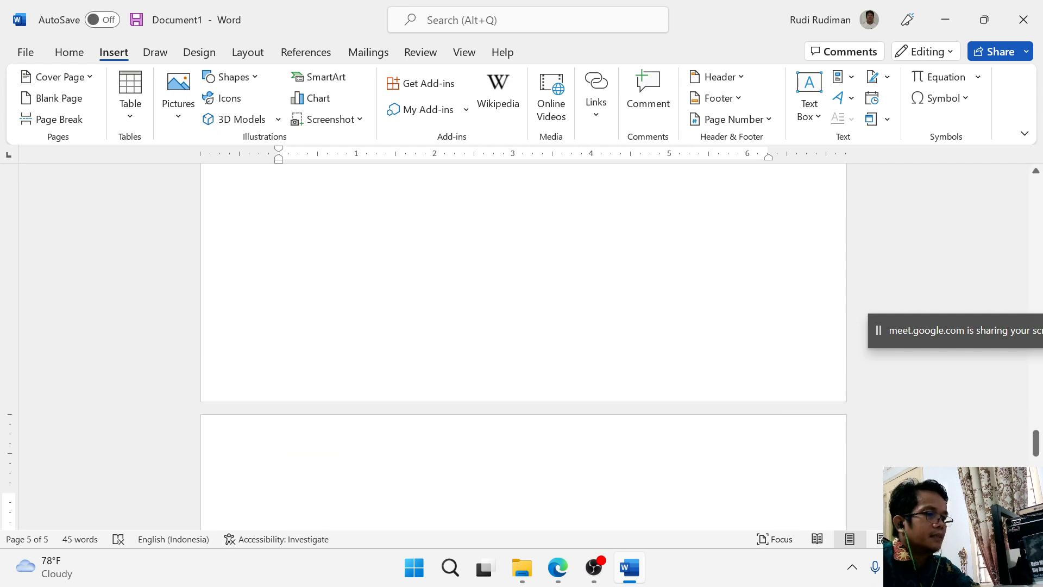
{"action": "type", "text": "B"}
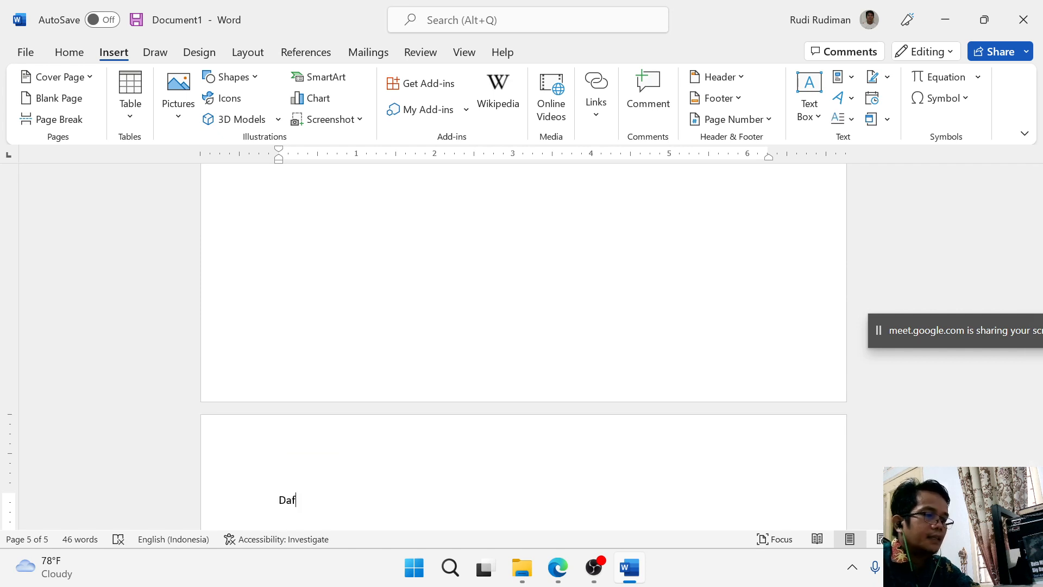
{"action": "type", "text": "injuan Pustaka"}
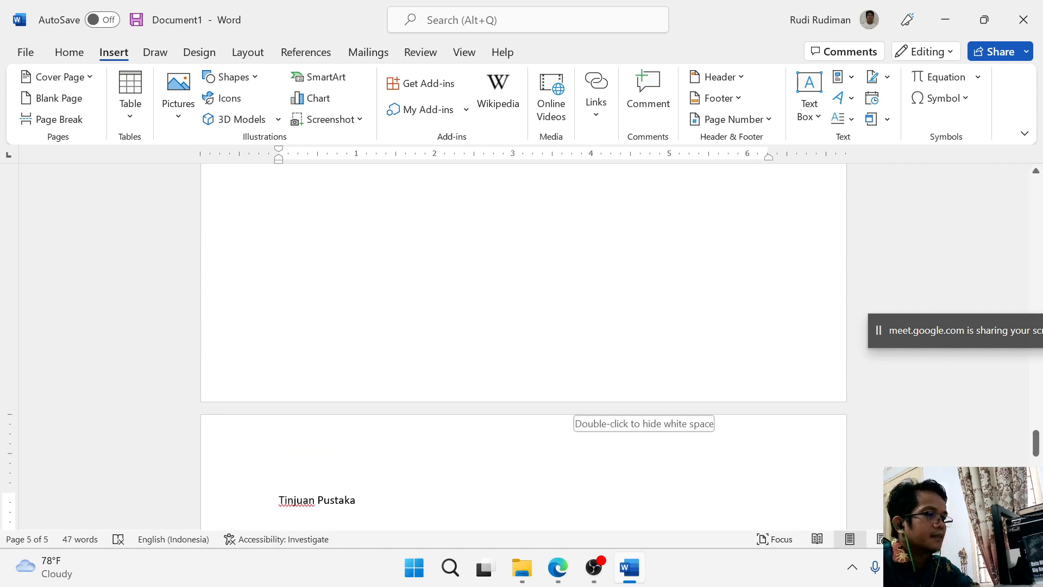
Step: Add two more pages containing "Metode Laporan BAB 3" and "Pembahasan Laporan BAB 4"
{"action": "key", "text": "ctrl+Return"}
{"action": "type", "text": "Metode Laporan BAB 3"}
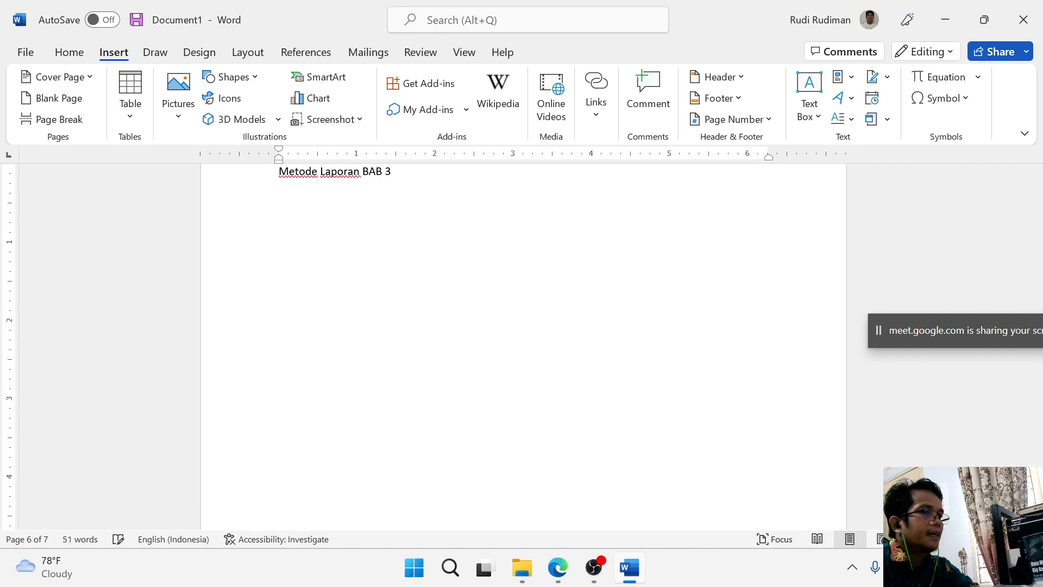
{"action": "key", "text": "ctrl+Return"}
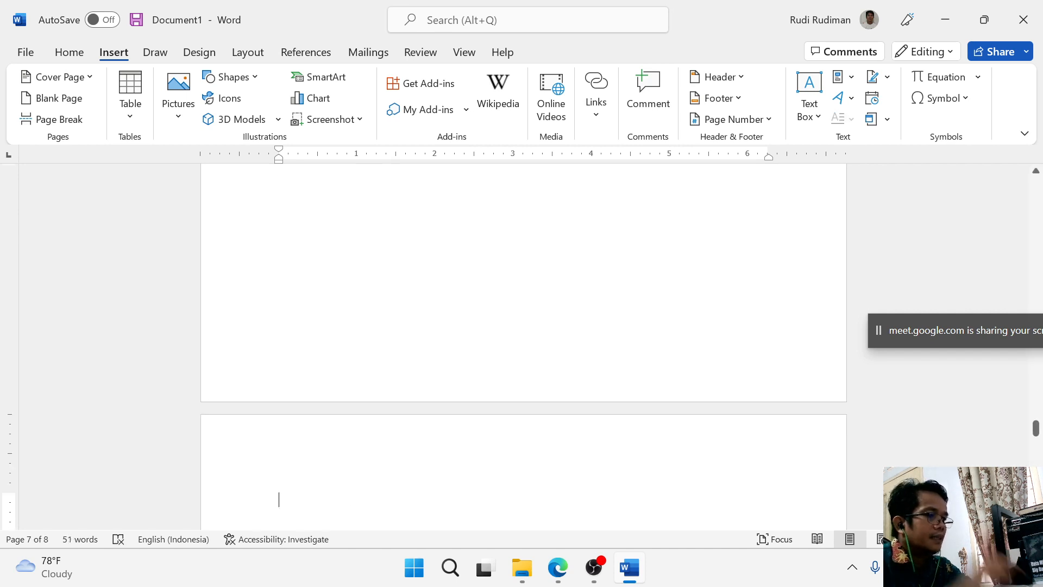
{"action": "type", "text": "Pembahasan Lap"}
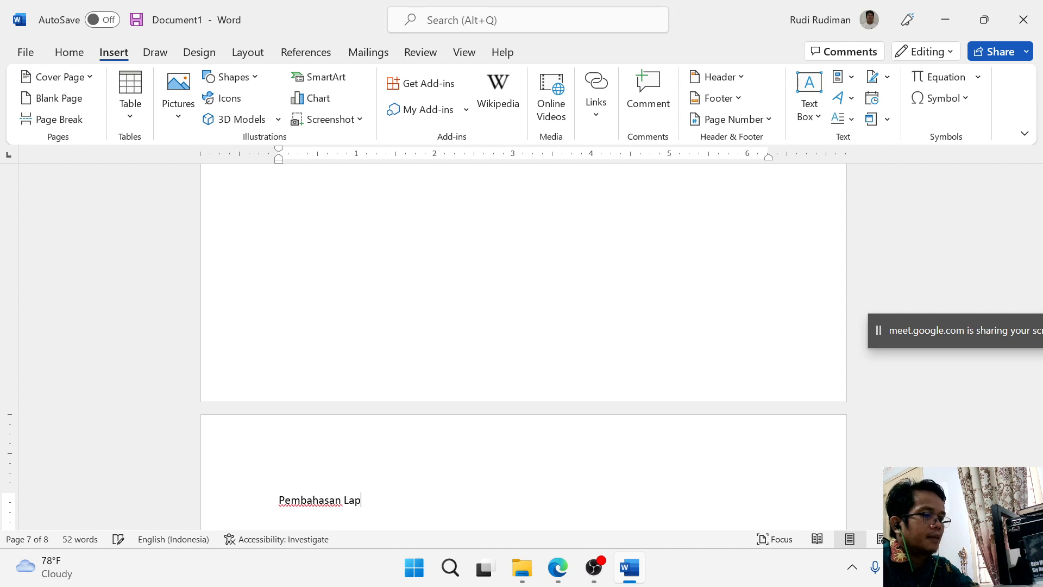
{"action": "type", "text": "oran BAB 4"}
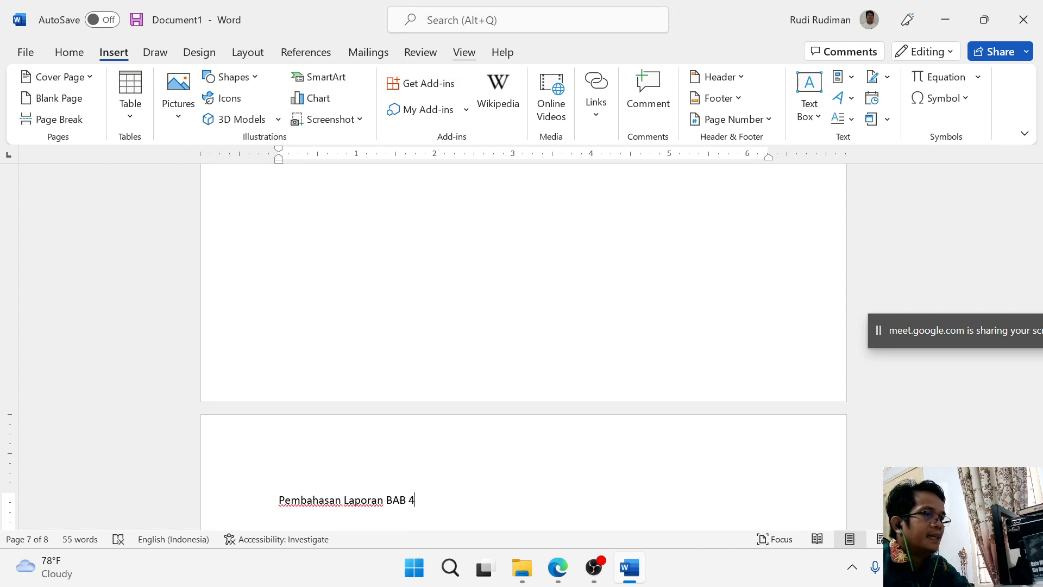
Step: Show the Navigation Pane beside the document
{"action": "left_click", "coordinate": [464, 53]}
{"action": "left_click", "coordinate": [418, 120]}
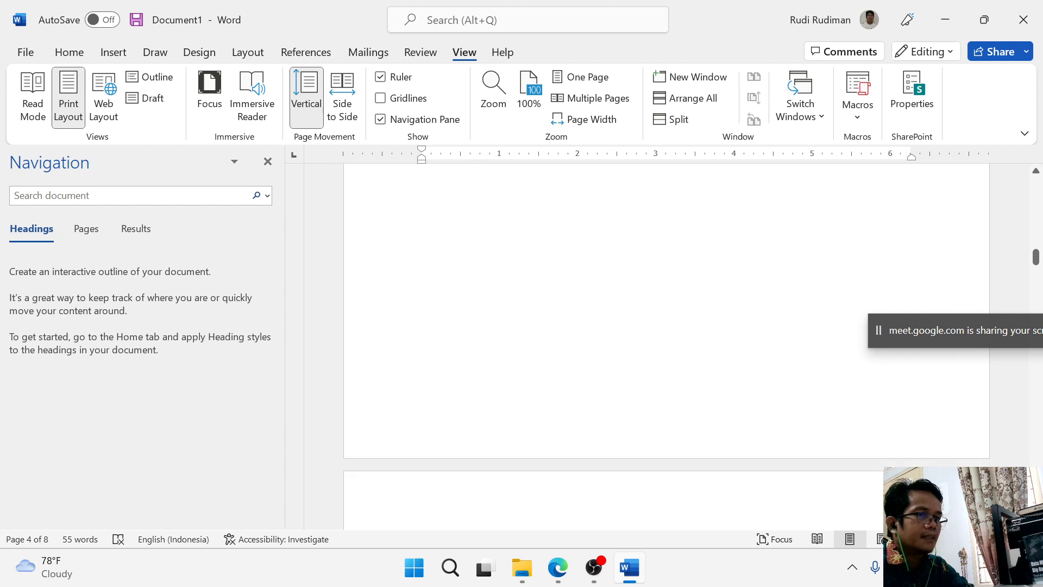
Step: Set the cover page's document title to "LAPORAN TUGAS MS WORD 2019"
{"action": "scroll", "coordinate": [667, 380], "scroll_direction": "up", "scroll_amount": 12}
{"action": "left_click", "coordinate": [796, 360]}
{"action": "scroll", "coordinate": [796, 380], "scroll_direction": "up", "scroll_amount": 4}
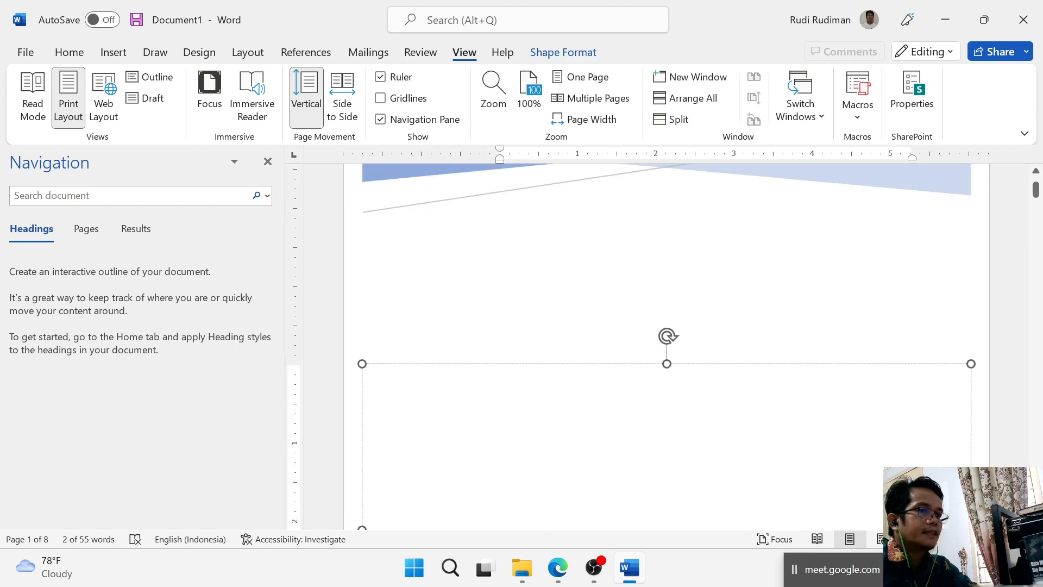
{"action": "scroll", "coordinate": [795, 402], "scroll_direction": "down", "scroll_amount": 4}
{"action": "type", "text": "LAPORAN "}
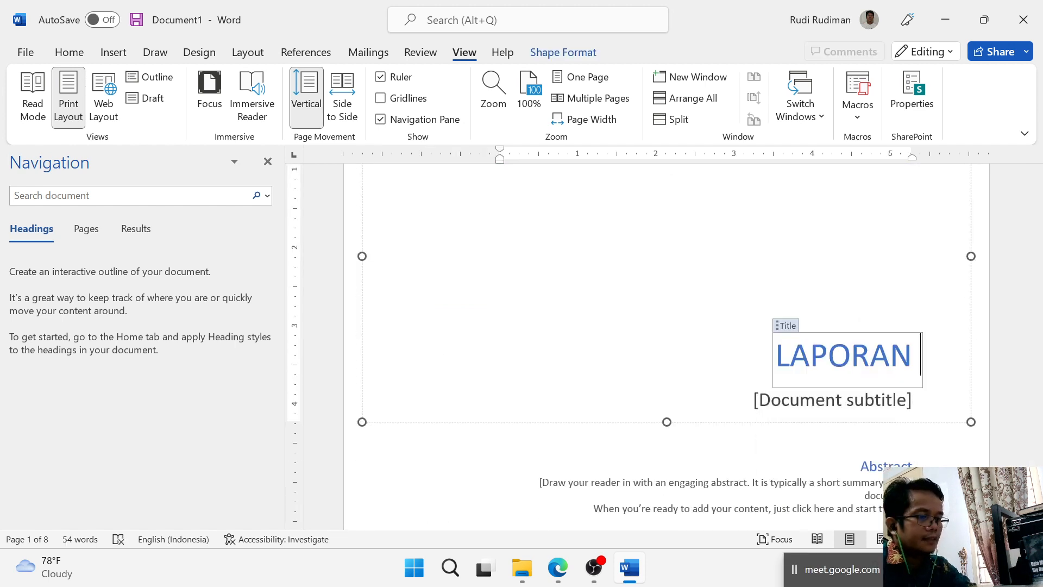
{"action": "type", "text": "TUGAS MS"}
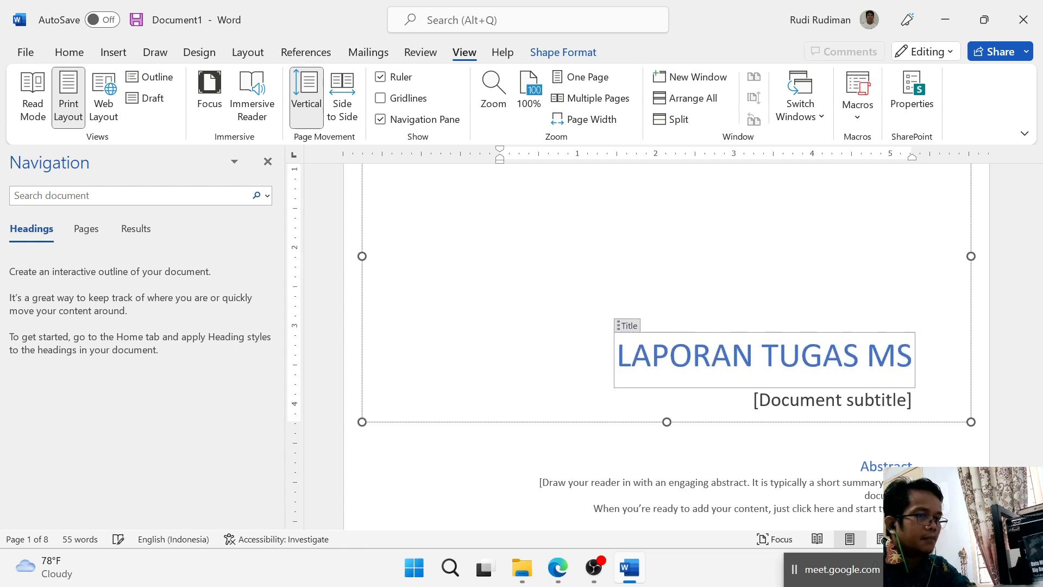
{"action": "type", "text": " WORD"}
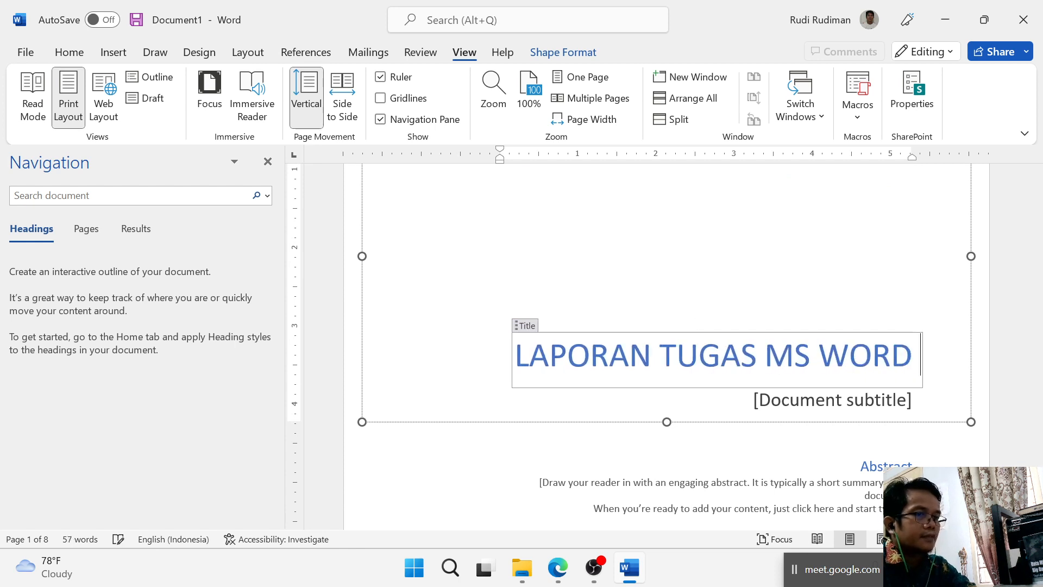
{"action": "type", "text": " 2019"}
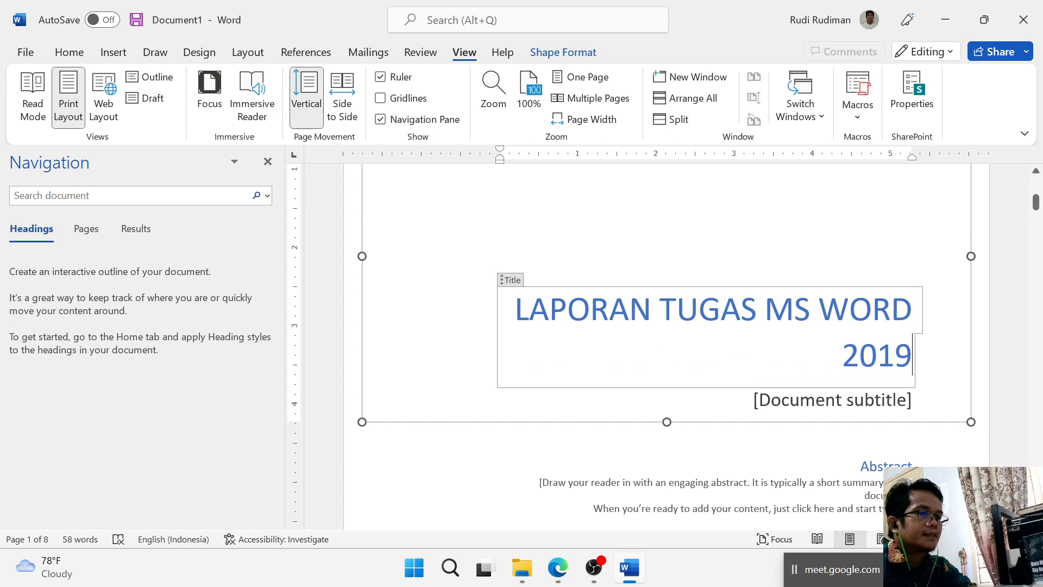
Step: Set the cover page's document subtitle to "Kelompok 5"
{"action": "left_click", "coordinate": [833, 400]}
{"action": "type", "text": "na"}
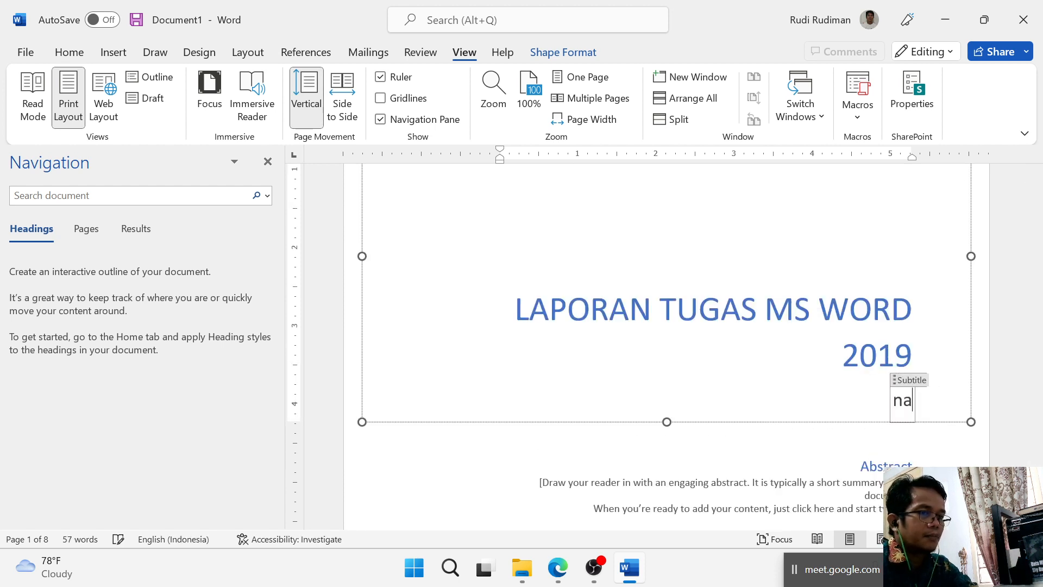
{"action": "key", "text": "BackSpace"}
{"action": "key", "text": "BackSpace"}
{"action": "type", "text": "Kelompok "}
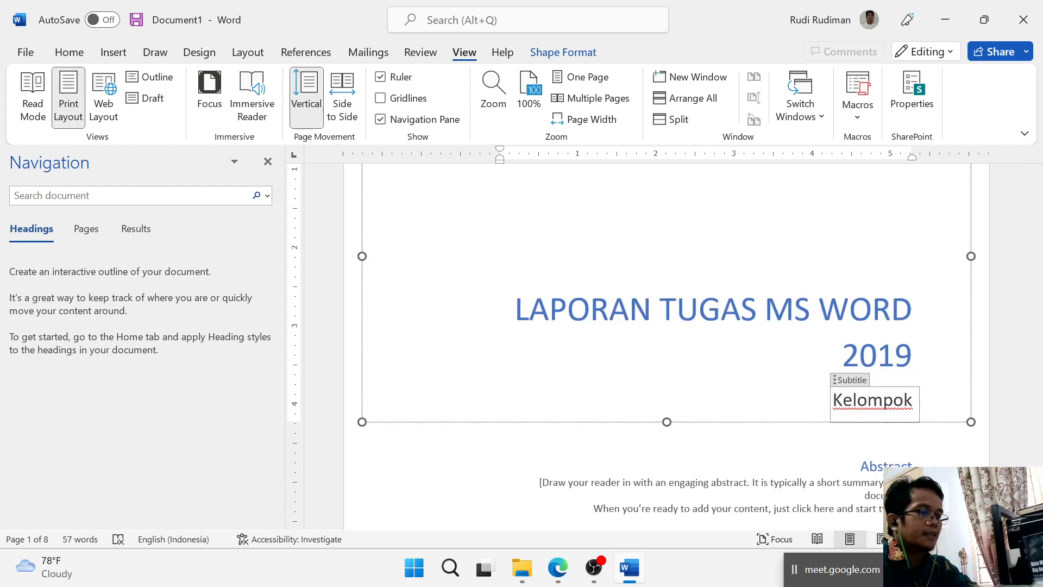
{"action": "type", "text": "5"}
Step: Replace the "Abstract" heading on the cover page with "Nama Anggota Kelompok"
{"action": "key", "text": "Down"}
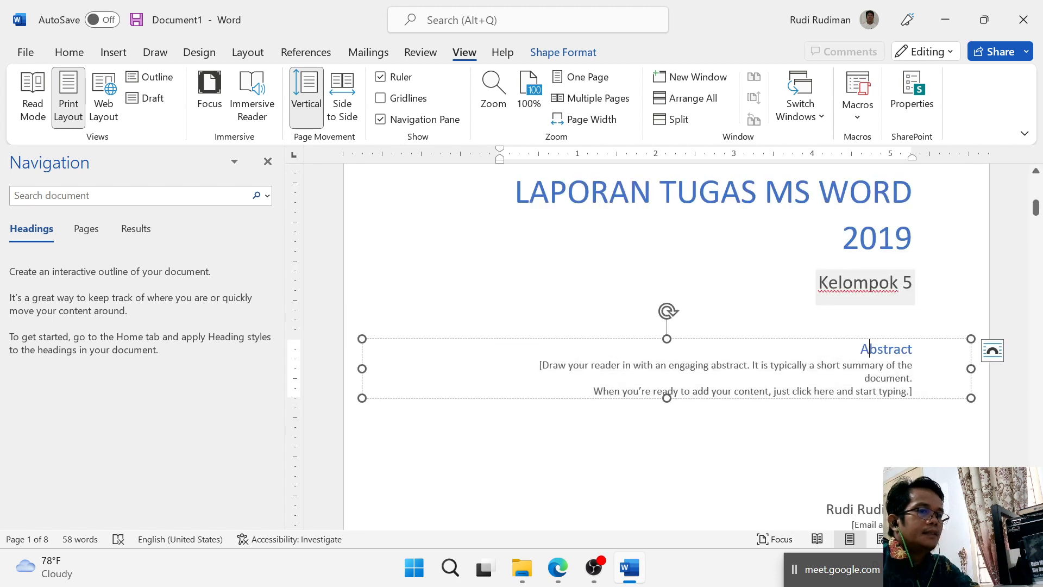
{"action": "key", "text": "Left"}
{"action": "key", "text": "shift+Right"}
{"action": "key", "text": "shift+Right"}
{"action": "key", "text": "shift+Right"}
{"action": "key", "text": "shift+Right"}
{"action": "key", "text": "shift+Right"}
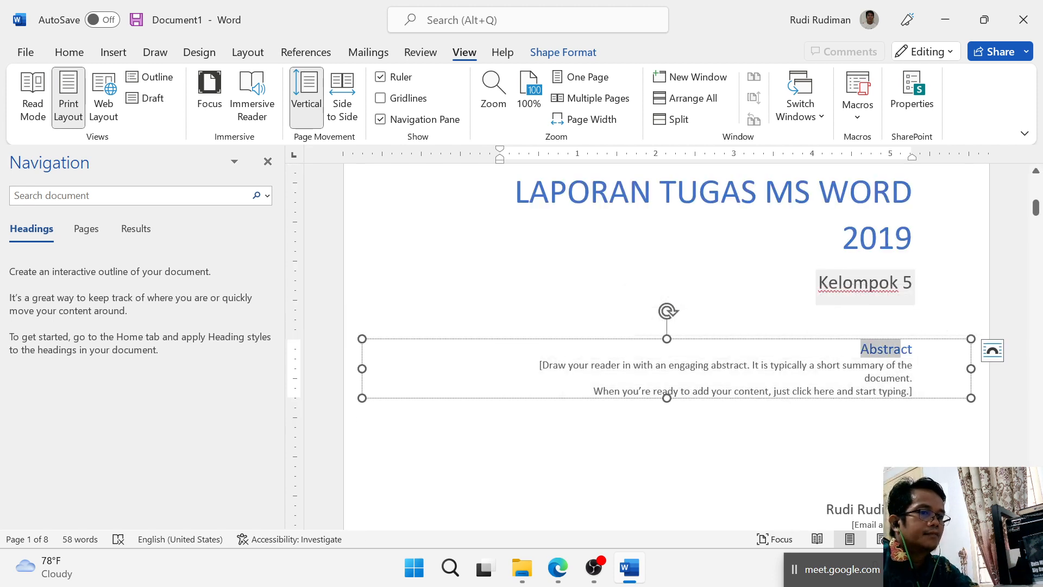
{"action": "scroll", "coordinate": [864, 348], "scroll_direction": "down", "scroll_amount": 1}
{"action": "left_click", "coordinate": [858, 470]}
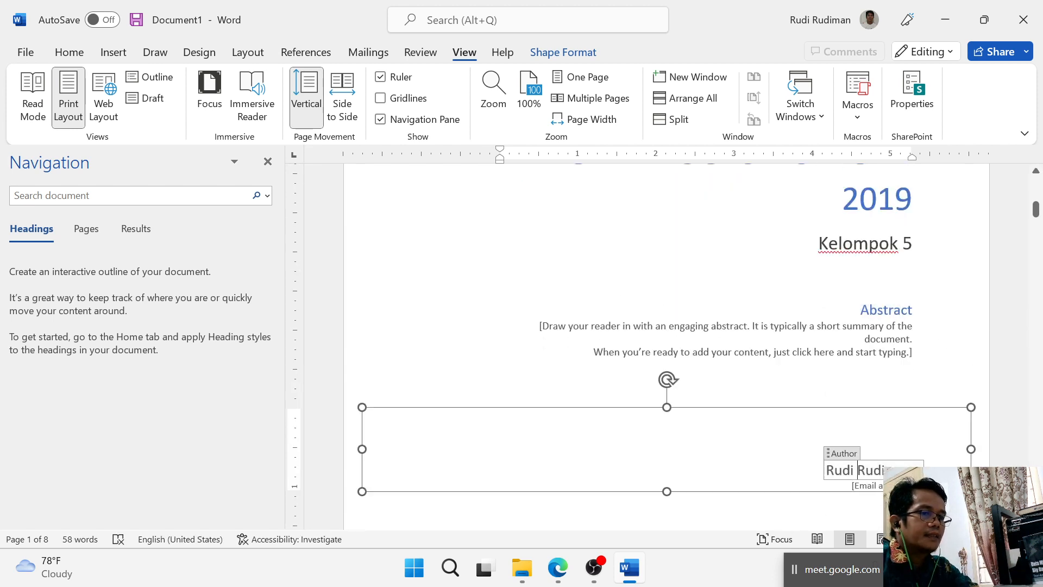
{"action": "double_click", "coordinate": [885, 310]}
{"action": "type", "text": "nama"}
{"action": "key", "text": "BackSpace"}
{"action": "key", "text": "BackSpace"}
{"action": "key", "text": "BackSpace"}
{"action": "key", "text": "BackSpace"}
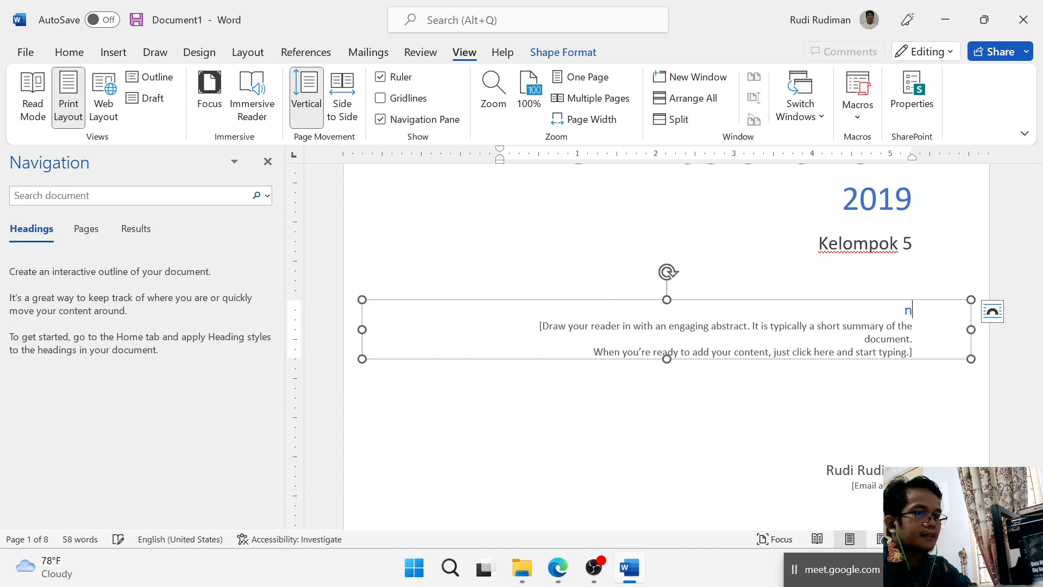
{"action": "type", "text": "Nama Anggota "}
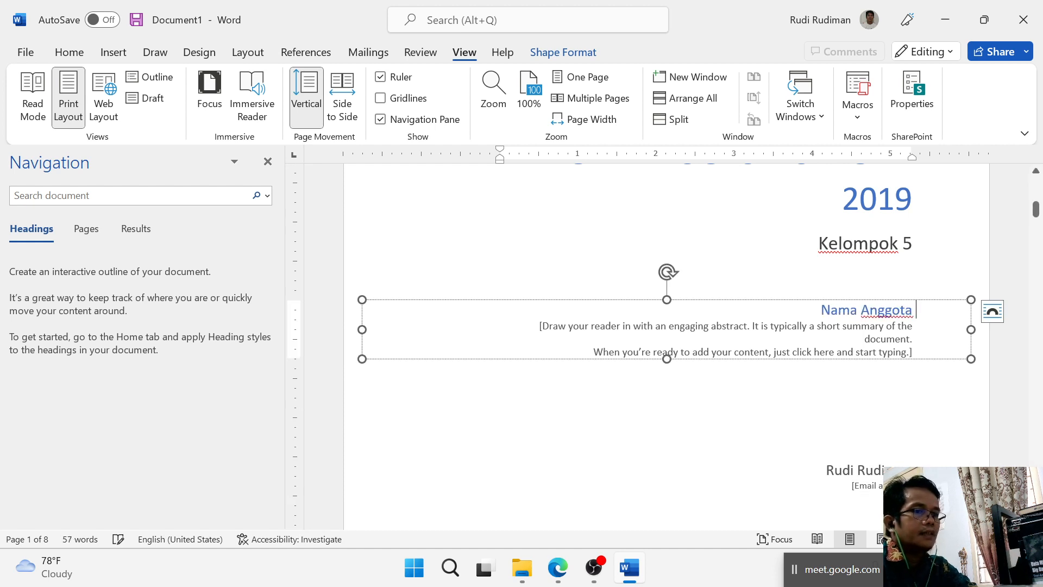
{"action": "type", "text": "Kelompok"}
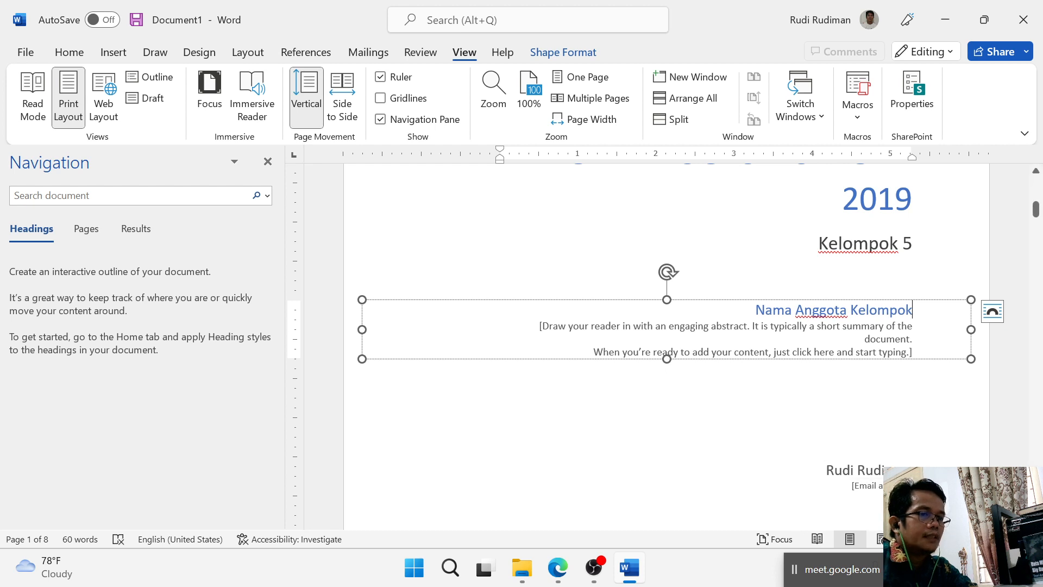
Step: Replace the cover page's author text with four lines: "Program Studi Teknik Informatika", "Fakultas Sains dan Teknologi", "Universitas Muhammadiyah Kalimantan Timur" and "2022"
{"action": "left_click", "coordinate": [893, 470]}
{"action": "key", "text": "ctrl+a"}
{"action": "type", "text": "Program"}
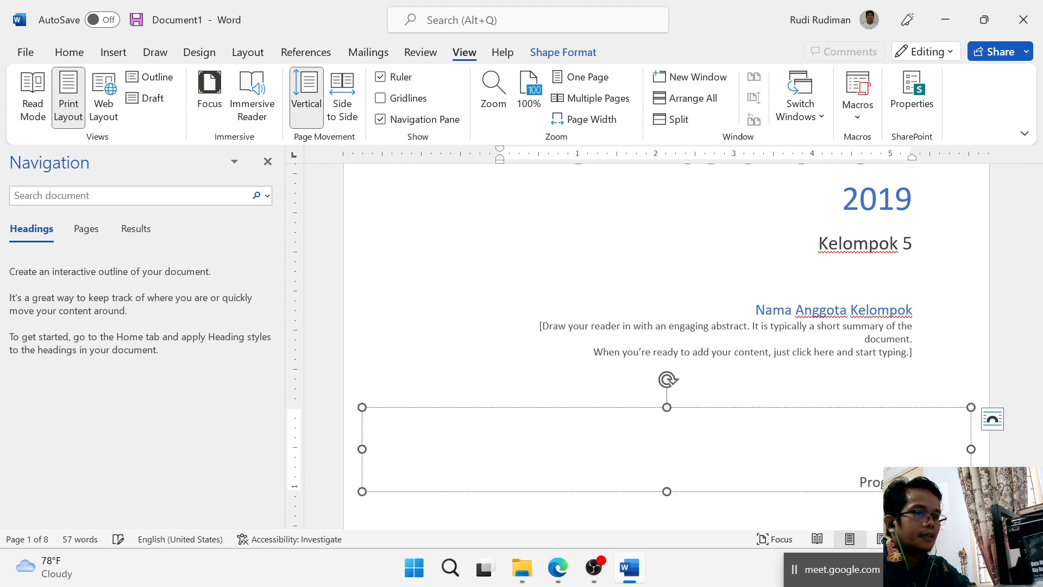
{"action": "type", "text": " Studi Teknik Informatika"}
{"action": "scroll", "coordinate": [666, 348], "scroll_direction": "down", "scroll_amount": 1}
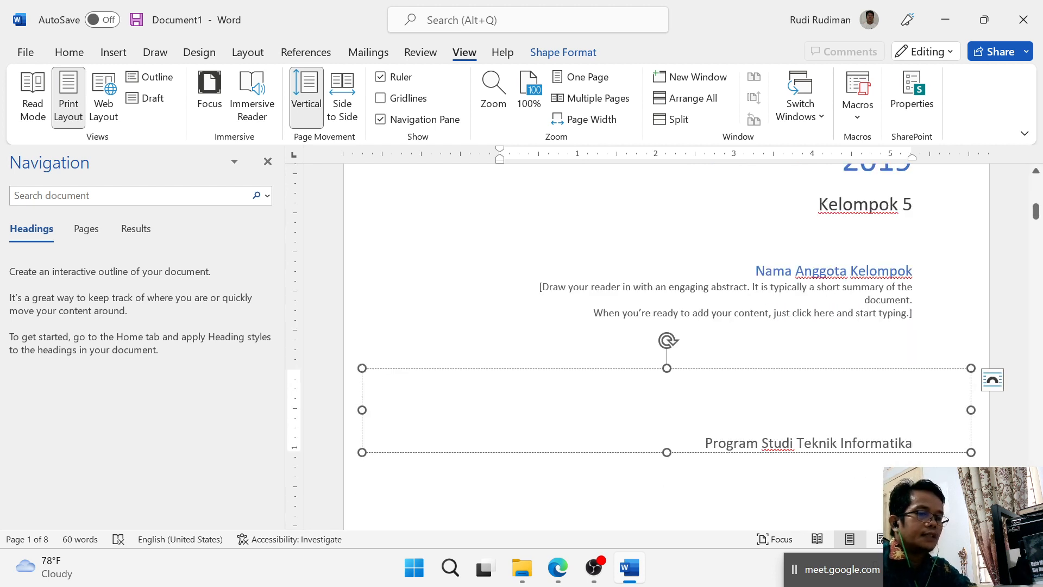
{"action": "key", "text": "Return"}
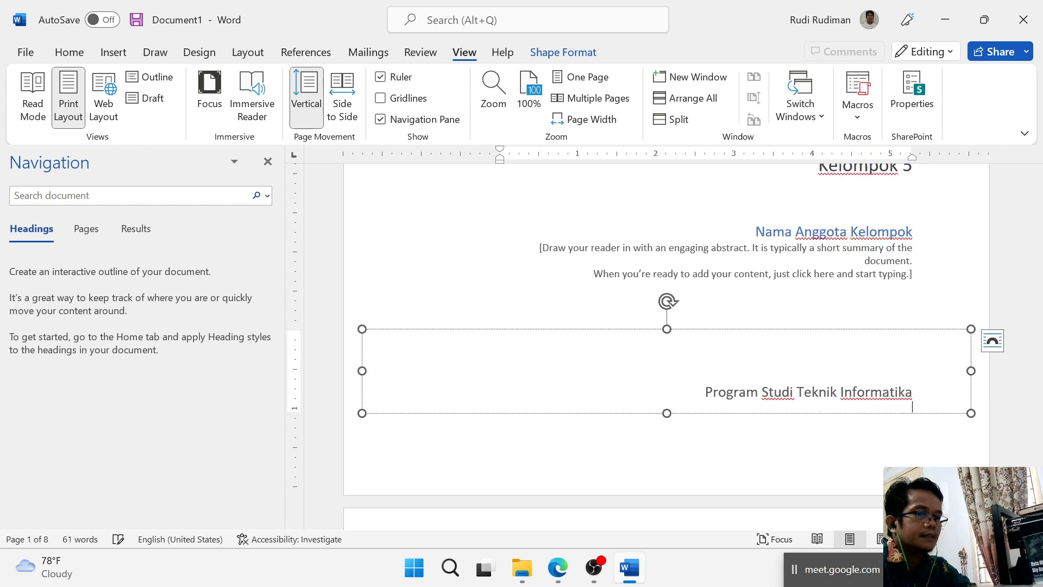
{"action": "type", "text": "Fakultas Sains dan Teknologi"}
{"action": "key", "text": "Return"}
{"action": "type", "text": "Universita"}
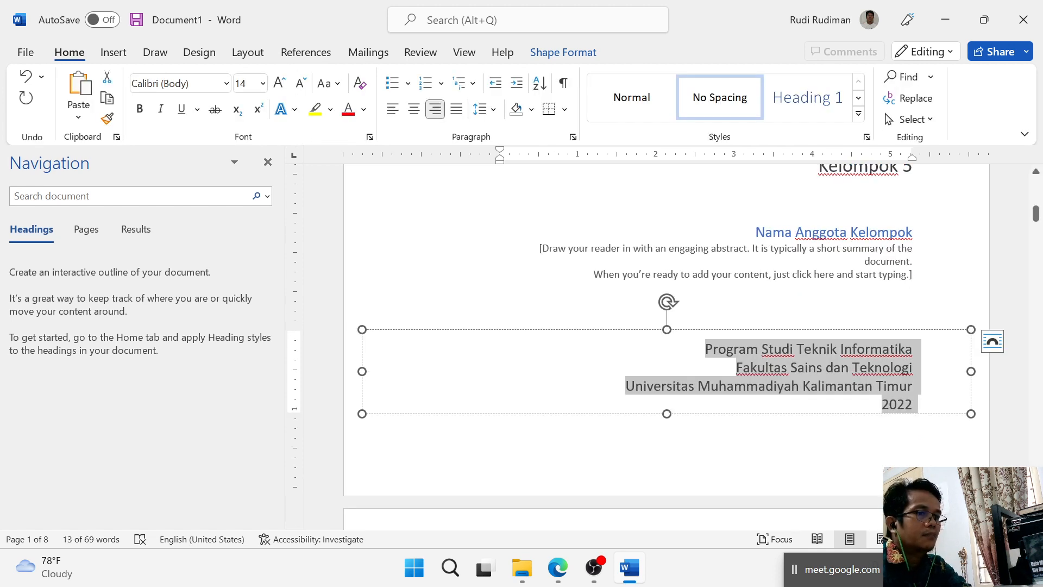
Step: Apply the Normal style to the four institution lines on the cover page and align them right
{"action": "scroll", "coordinate": [667, 348], "scroll_direction": "up", "scroll_amount": 3}
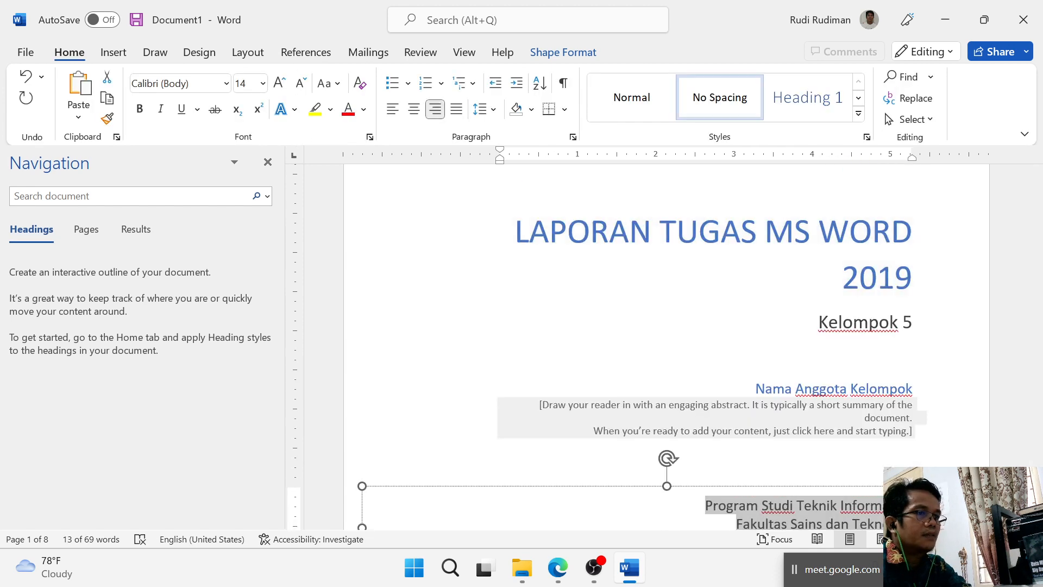
{"action": "left_click", "coordinate": [631, 97]}
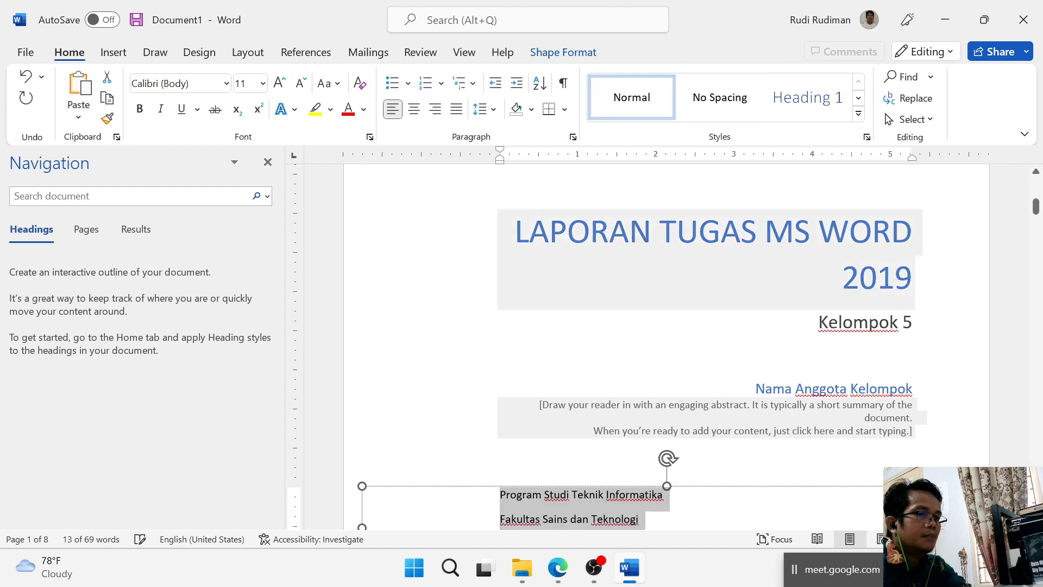
{"action": "key", "text": "ctrl+r"}
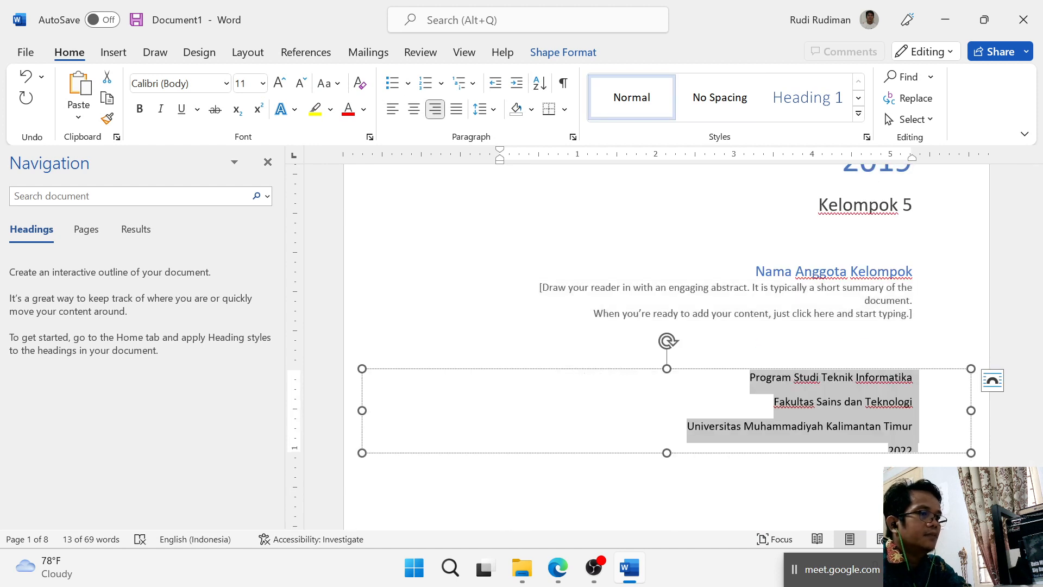
Step: Modify the Normal style to Arial, 14 pt, bold, right-aligned with 1.5 line spacing
{"action": "right_click", "coordinate": [625, 96]}
{"action": "left_click", "coordinate": [660, 133]}
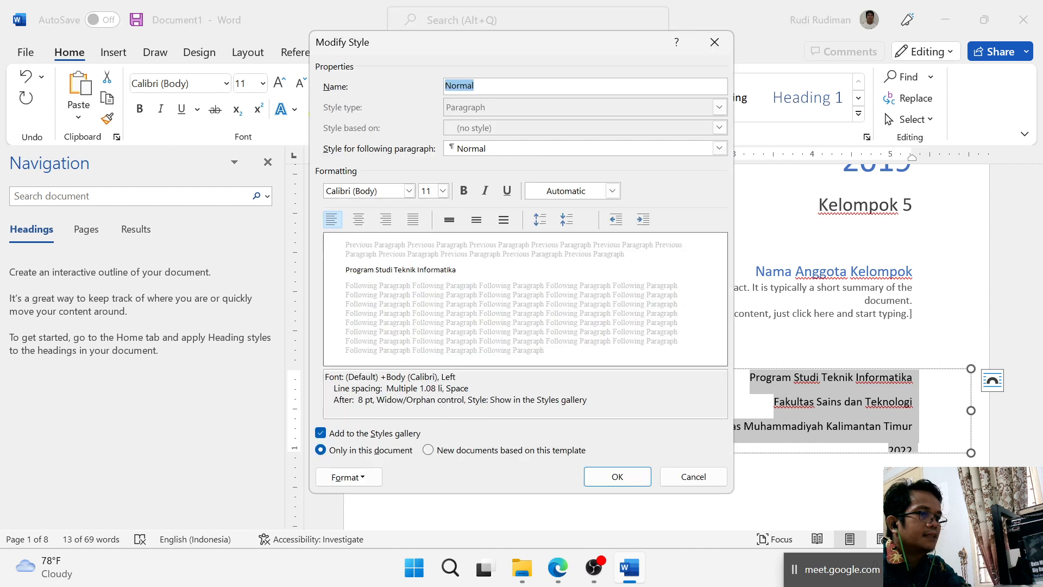
{"action": "left_click", "coordinate": [409, 191]}
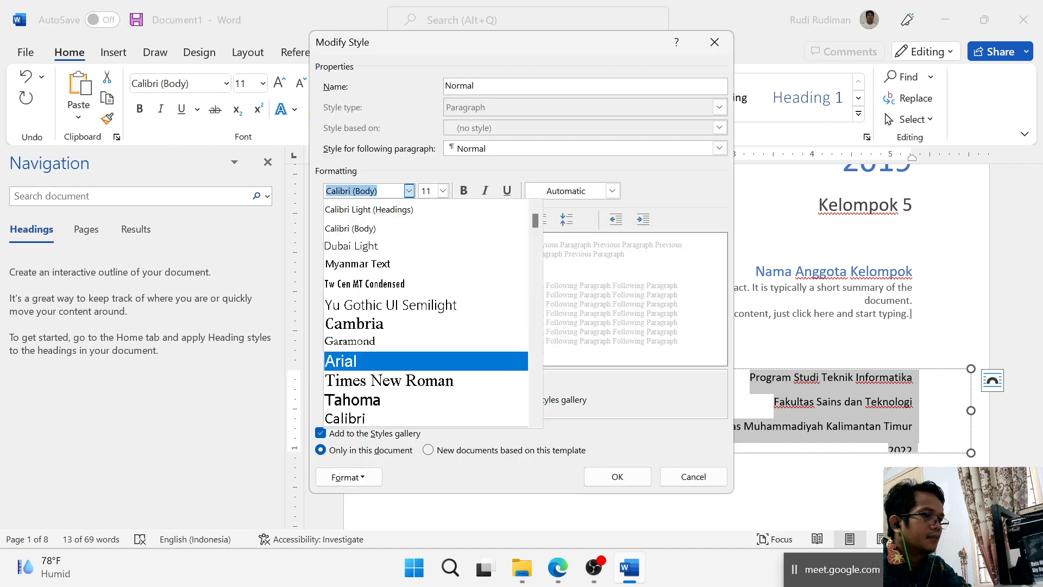
{"action": "left_click", "coordinate": [348, 361]}
{"action": "left_click", "coordinate": [443, 191]}
{"action": "left_click", "coordinate": [429, 247]}
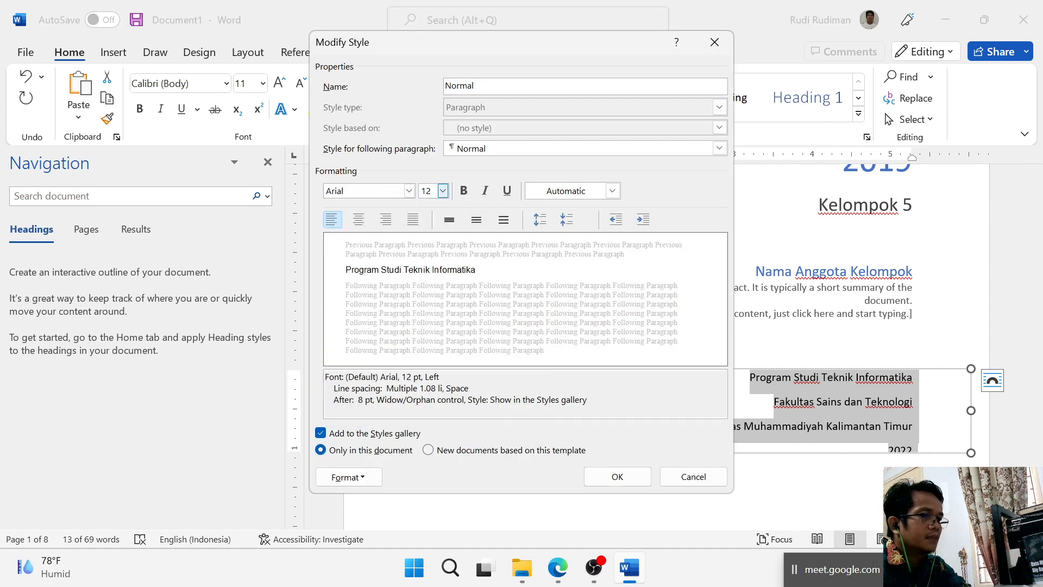
{"action": "left_click", "coordinate": [464, 190]}
{"action": "left_click", "coordinate": [386, 219]}
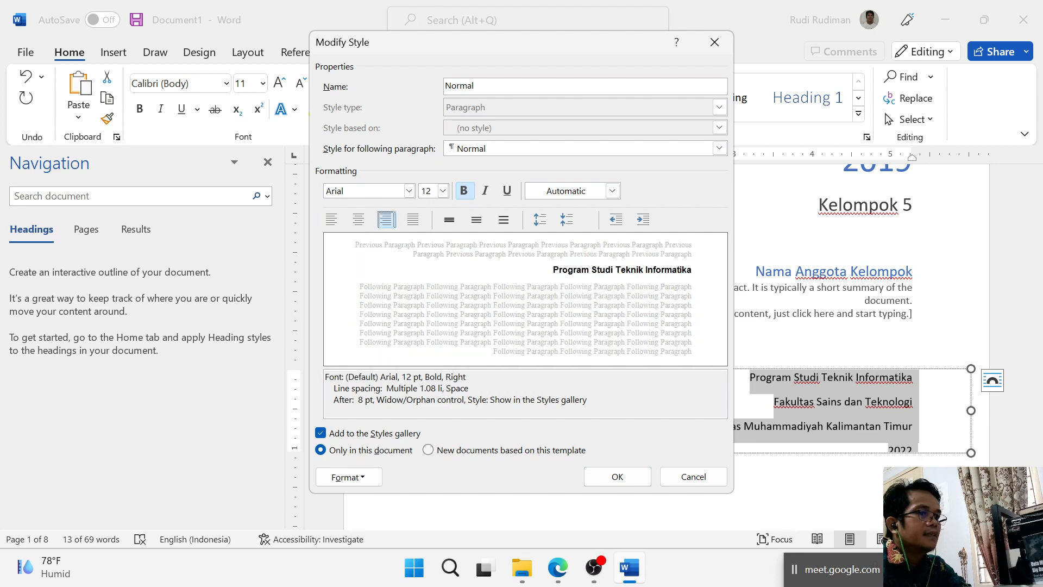
{"action": "left_click", "coordinate": [477, 218]}
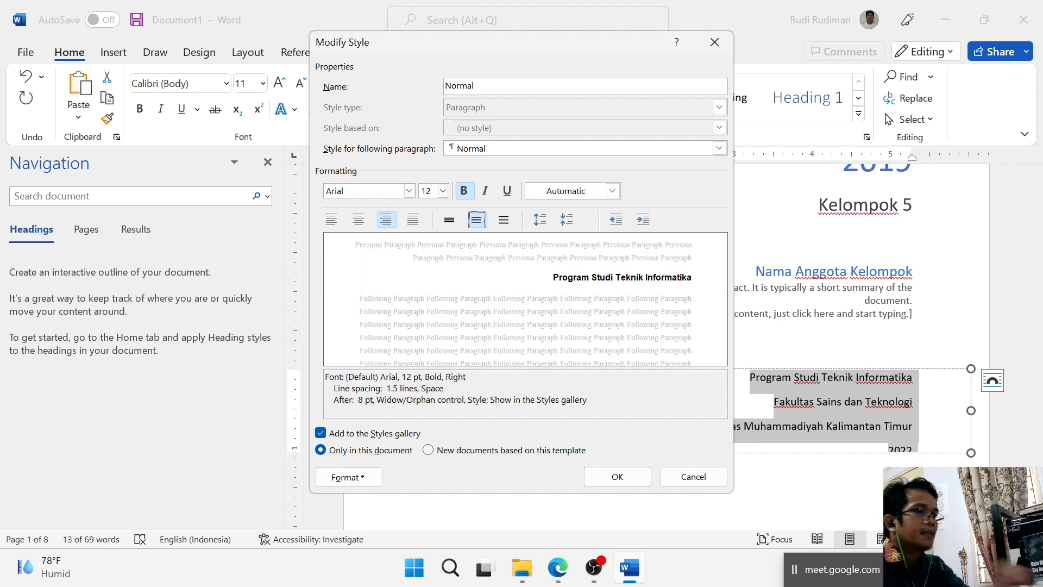
{"action": "left_click", "coordinate": [443, 191]}
{"action": "left_click", "coordinate": [425, 263]}
{"action": "left_click", "coordinate": [617, 476]}
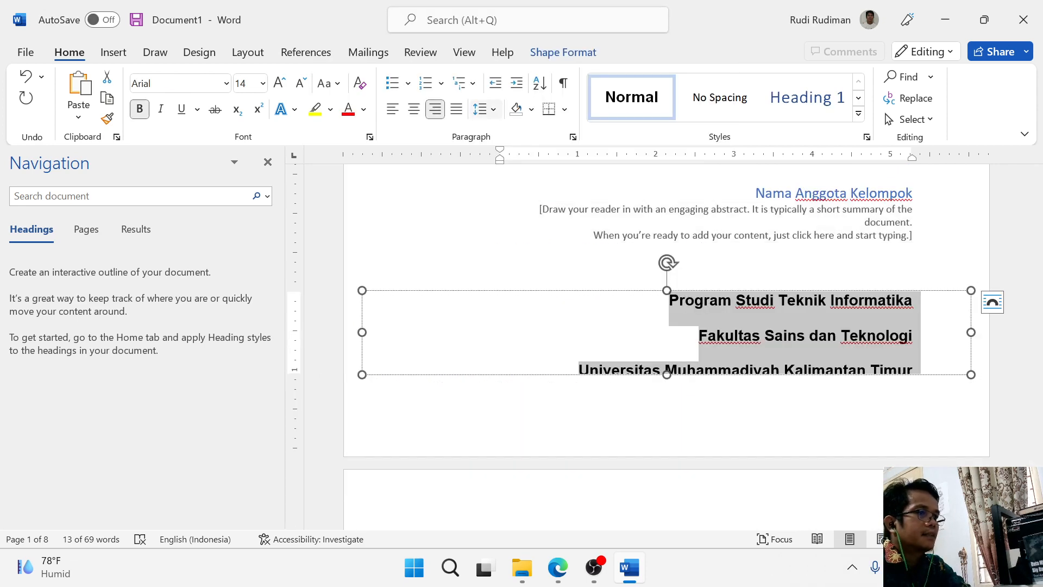
Step: Set the line spacing of the four institution lines on the cover page to 1.0
{"action": "left_click", "coordinate": [487, 109]}
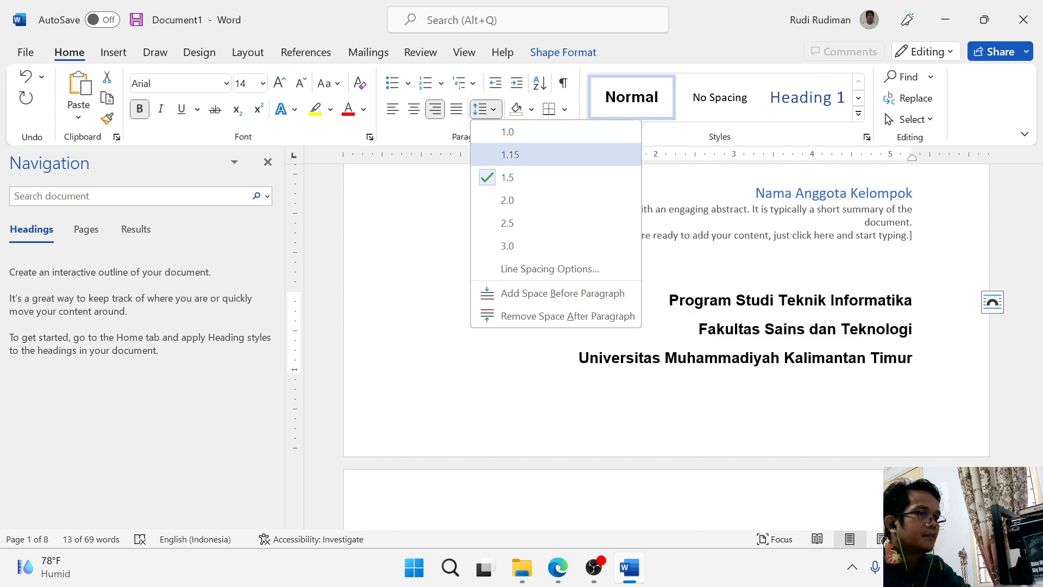
{"action": "left_click", "coordinate": [507, 131]}
{"action": "scroll", "coordinate": [836, 271], "scroll_direction": "up", "scroll_amount": 2}
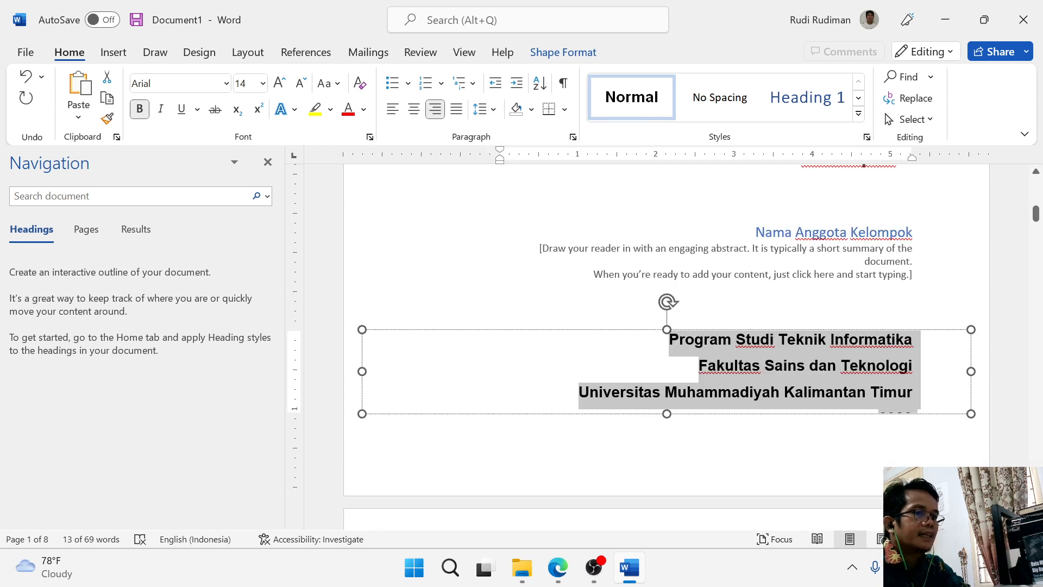
Step: Set the font size of the cover page's title and subtitle to 18
{"action": "left_click", "coordinate": [836, 271]}
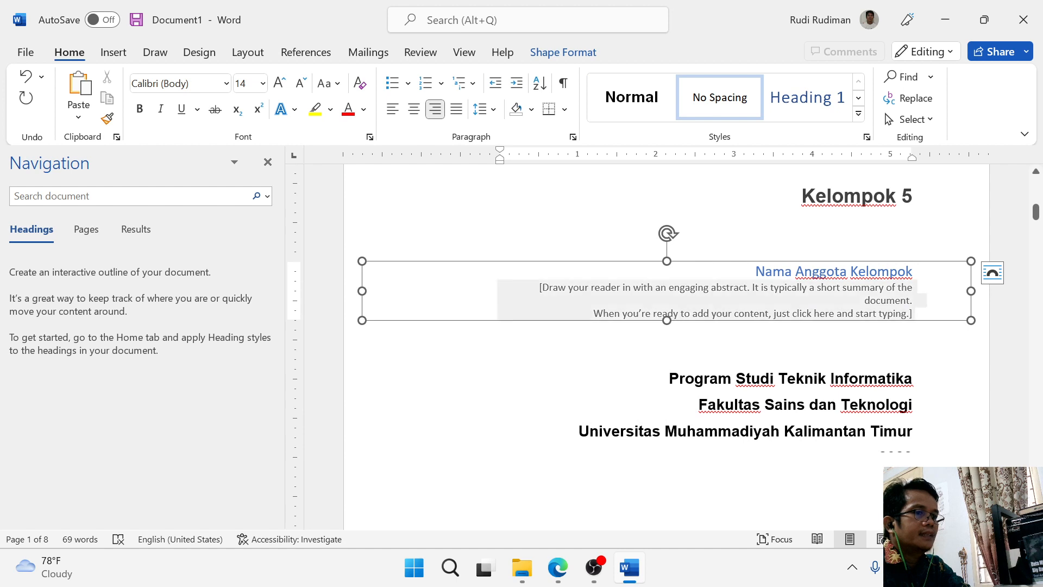
{"action": "scroll", "coordinate": [835, 272], "scroll_direction": "up", "scroll_amount": 2}
{"action": "left_click", "coordinate": [911, 274]}
{"action": "scroll", "coordinate": [912, 274], "scroll_direction": "up", "scroll_amount": 4}
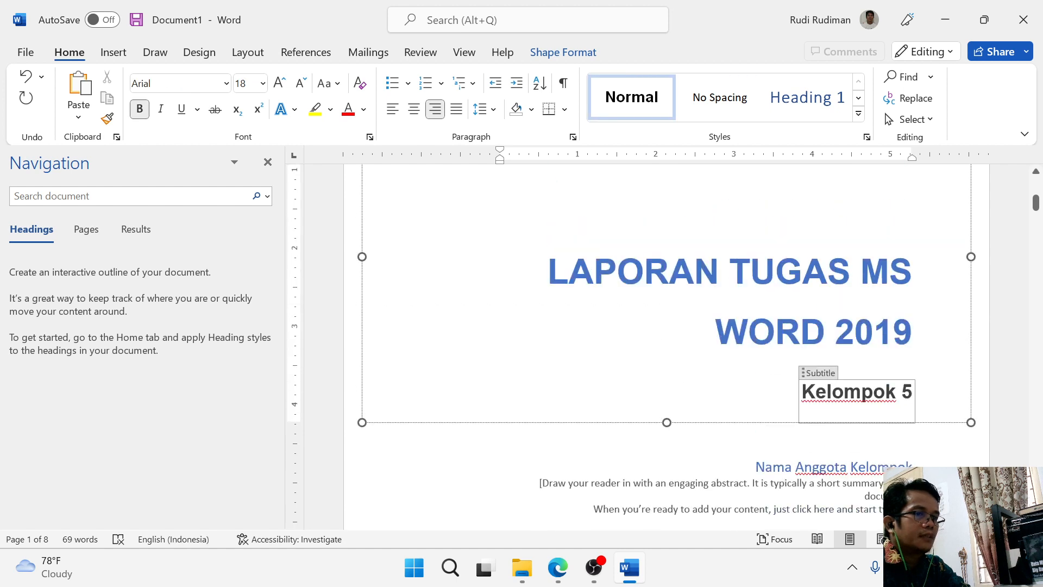
{"action": "left_click", "coordinate": [776, 310]}
{"action": "key", "text": "ctrl+a"}
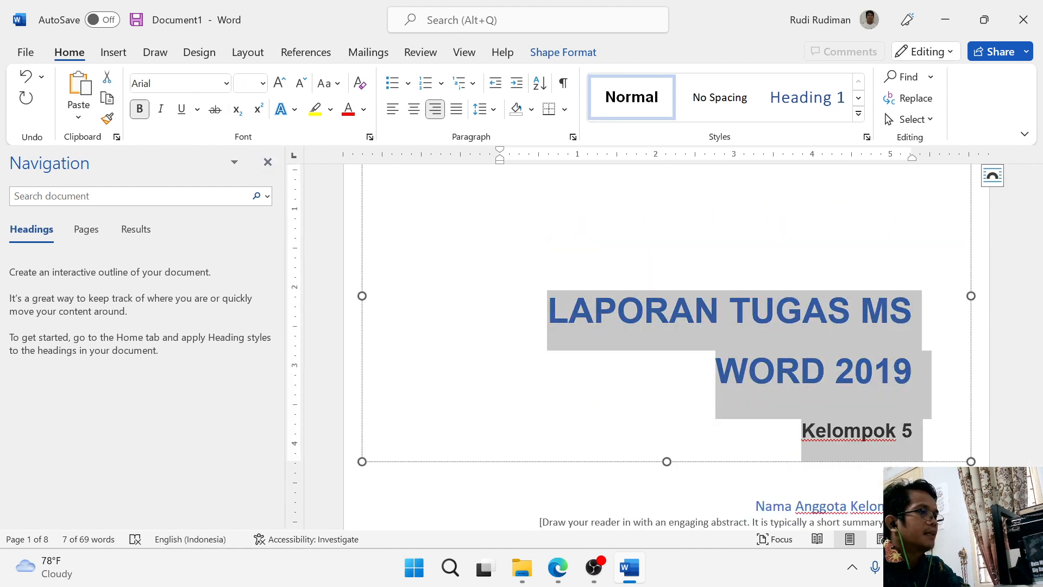
{"action": "left_click", "coordinate": [262, 83]}
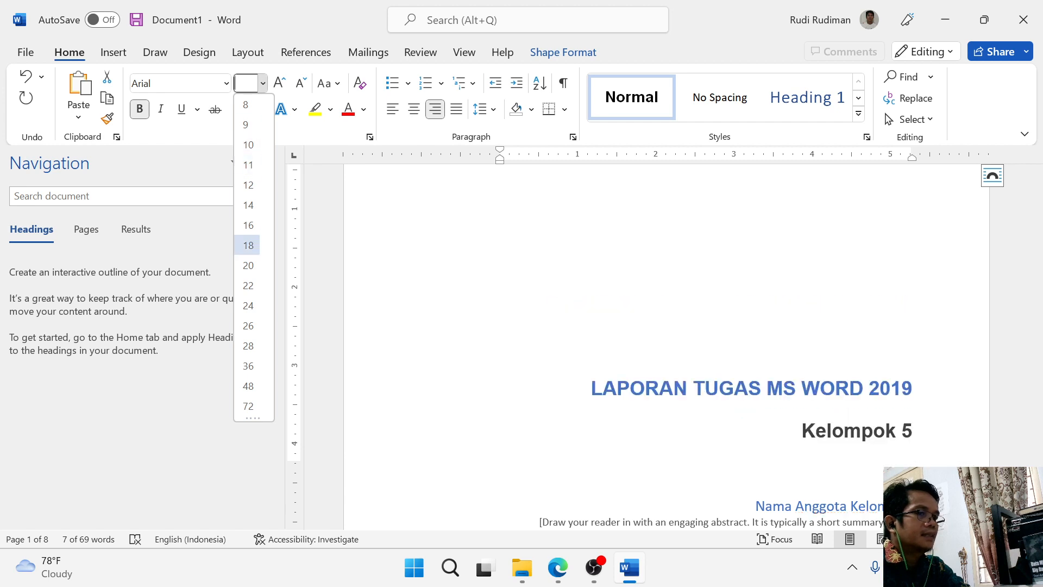
{"action": "left_click", "coordinate": [249, 246]}
Step: Enlarge the text box with the institution lines so that all four lines down to "2022" fit
{"action": "scroll", "coordinate": [667, 347], "scroll_direction": "up", "scroll_amount": 5}
{"action": "left_click", "coordinate": [667, 435]}
{"action": "scroll", "coordinate": [667, 347], "scroll_direction": "down", "scroll_amount": 16}
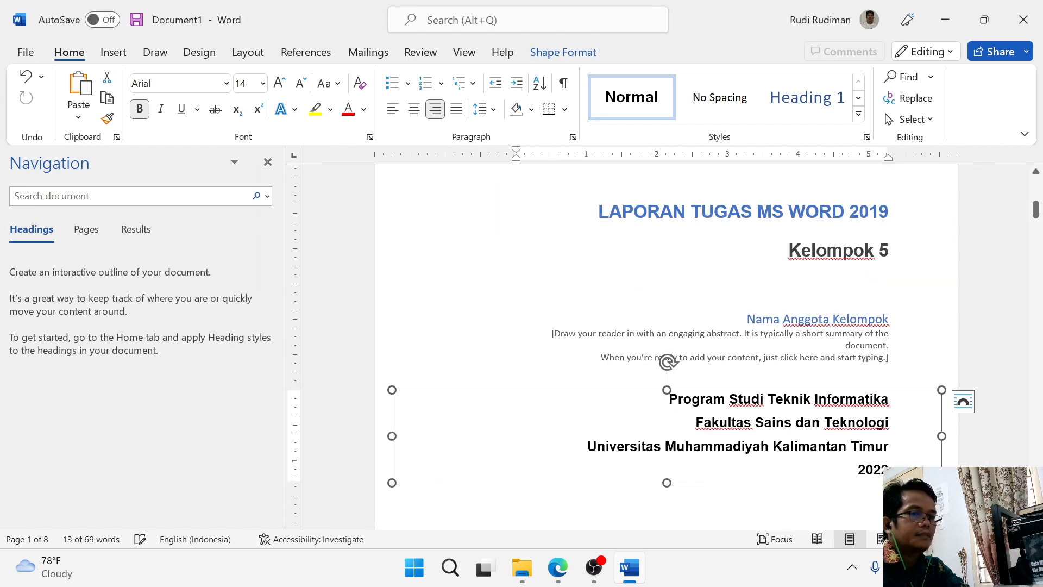
{"action": "scroll", "coordinate": [667, 347], "scroll_direction": "down", "scroll_amount": 5}
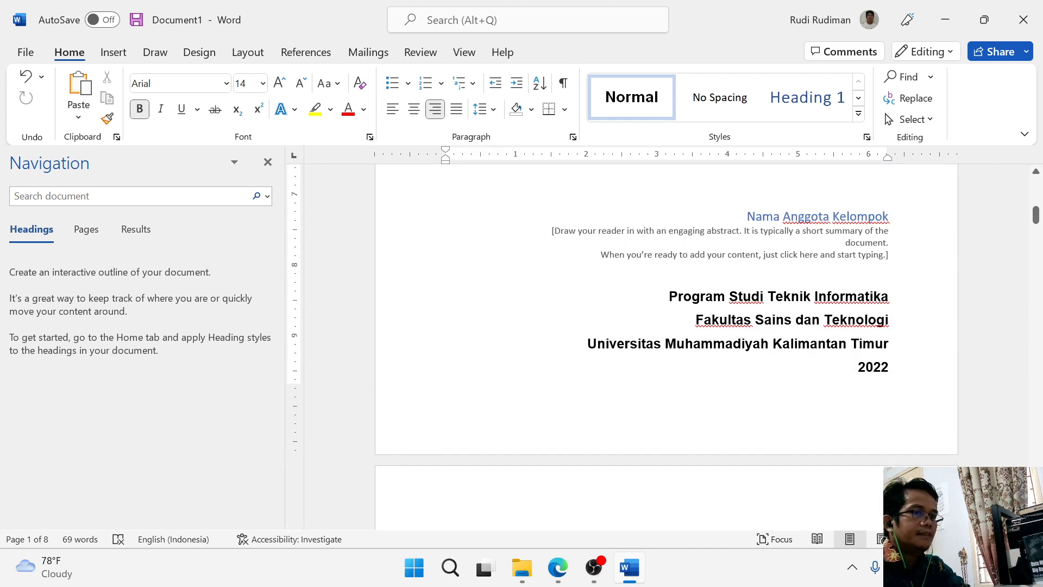
Step: Hide the Navigation Pane and show it again while on the "Abstrak" page
{"action": "scroll", "coordinate": [666, 348], "scroll_direction": "down", "scroll_amount": 6}
{"action": "scroll", "coordinate": [667, 348], "scroll_direction": "up", "scroll_amount": 4}
{"action": "scroll", "coordinate": [666, 348], "scroll_direction": "down", "scroll_amount": 2}
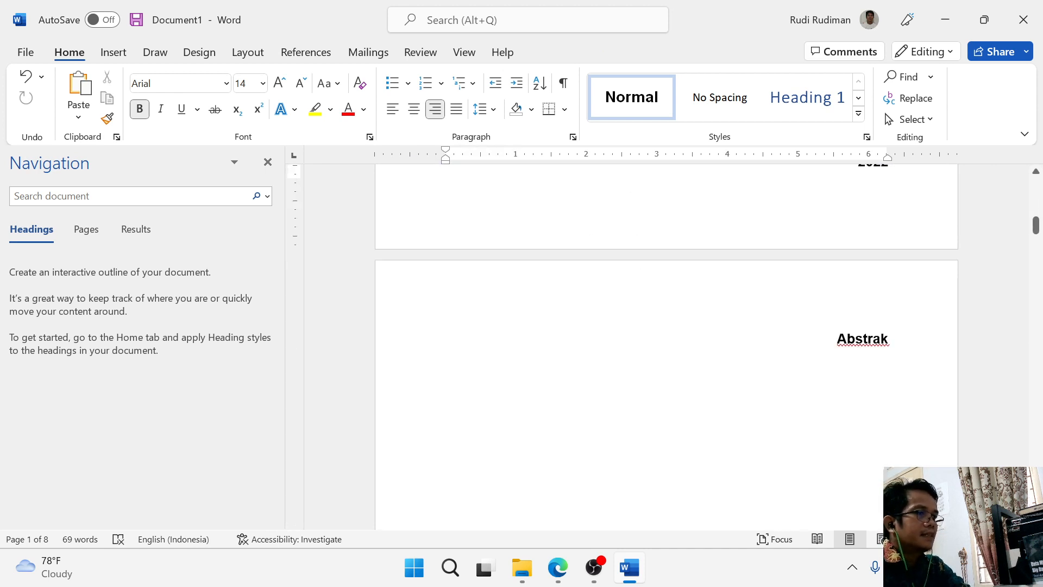
{"action": "left_click", "coordinate": [420, 52]}
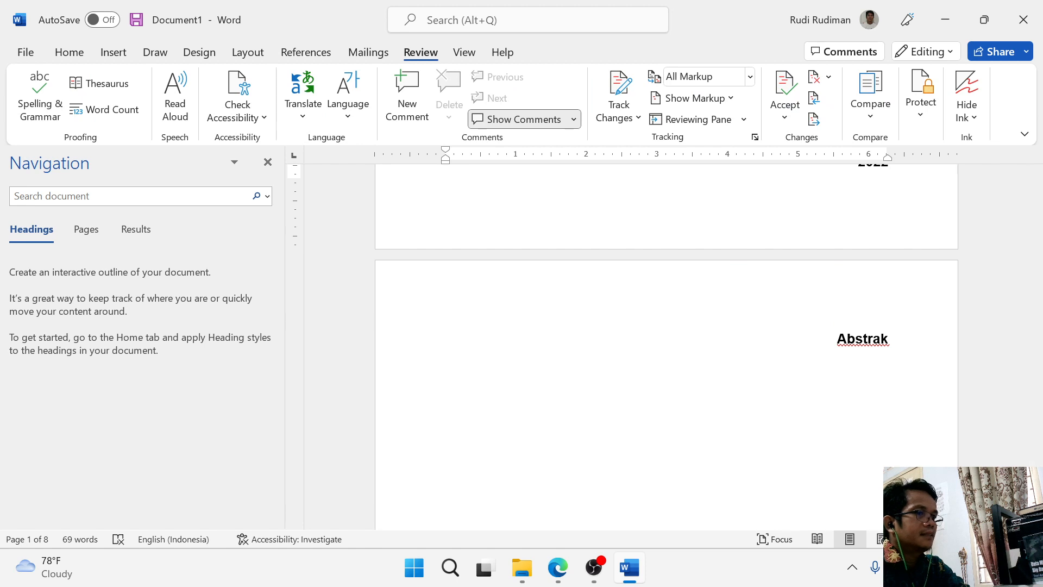
{"action": "left_click", "coordinate": [464, 52]}
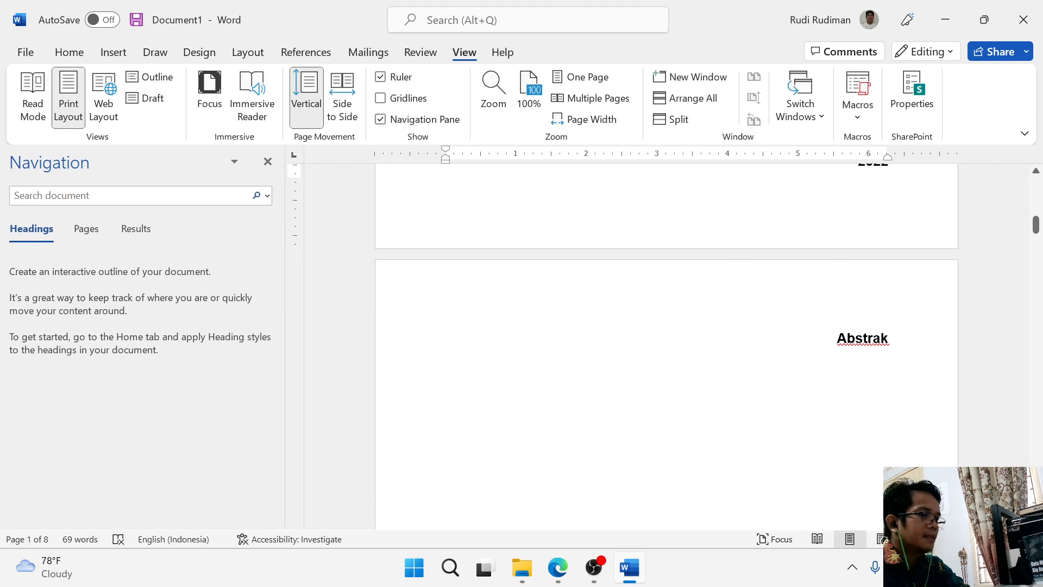
{"action": "scroll", "coordinate": [667, 347], "scroll_direction": "up", "scroll_amount": 2}
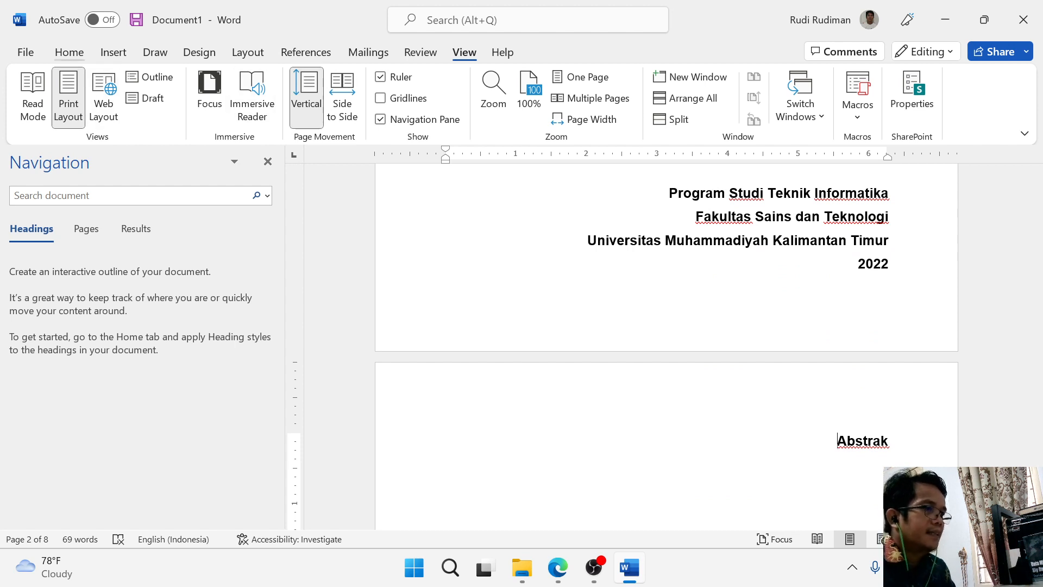
{"action": "left_click", "coordinate": [381, 119]}
{"action": "left_click", "coordinate": [380, 119]}
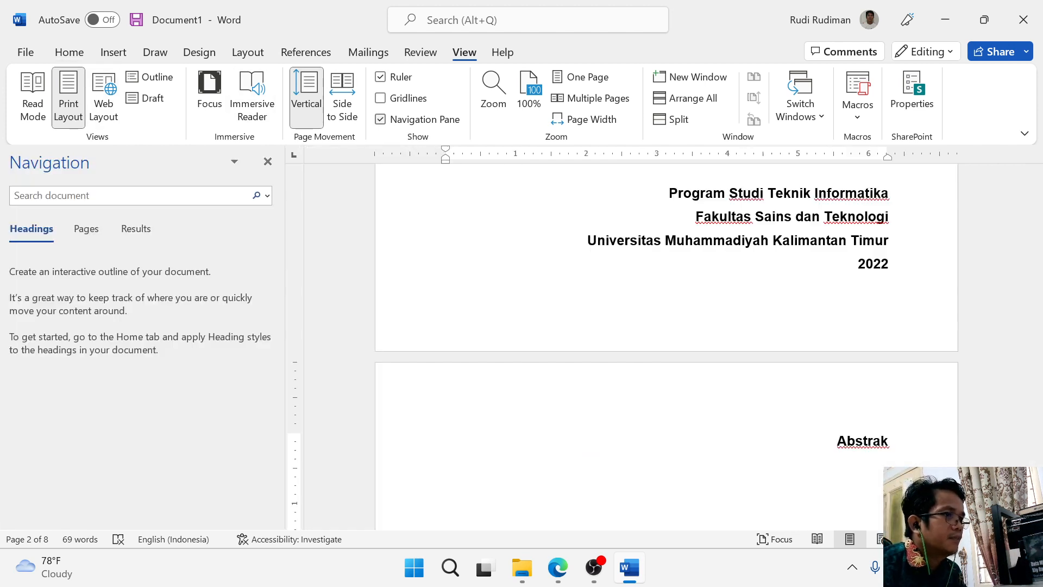
{"action": "scroll", "coordinate": [666, 346], "scroll_direction": "up", "scroll_amount": 2}
{"action": "scroll", "coordinate": [667, 346], "scroll_direction": "down", "scroll_amount": 3}
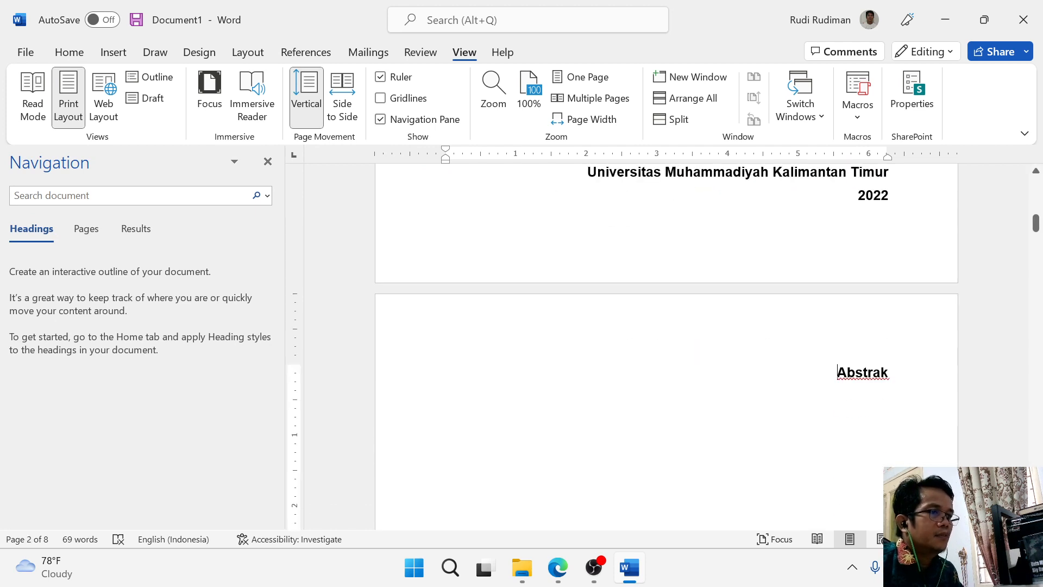
{"action": "left_click", "coordinate": [69, 52]}
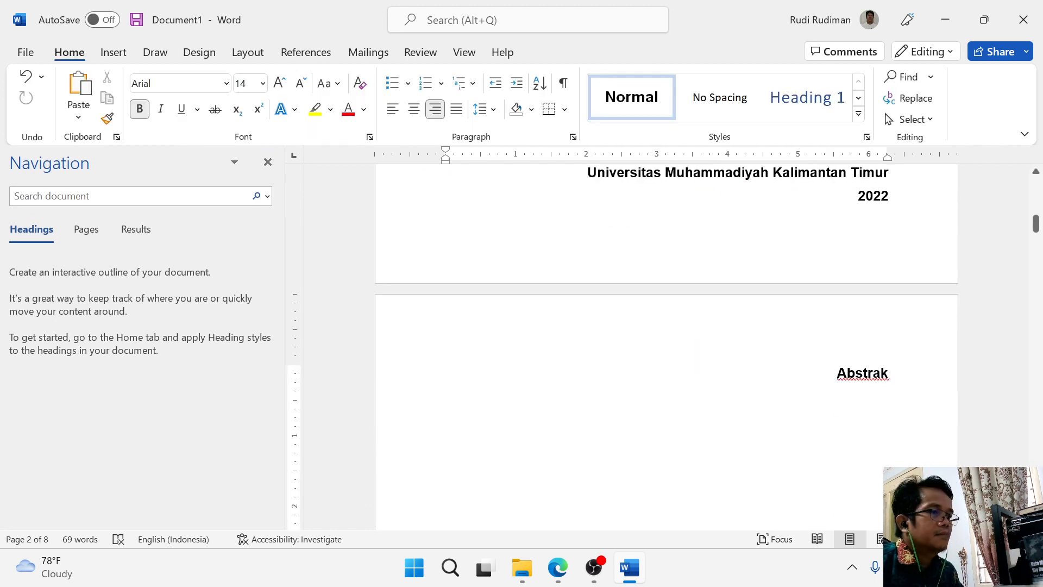
{"action": "scroll", "coordinate": [667, 346], "scroll_direction": "down", "scroll_amount": 10}
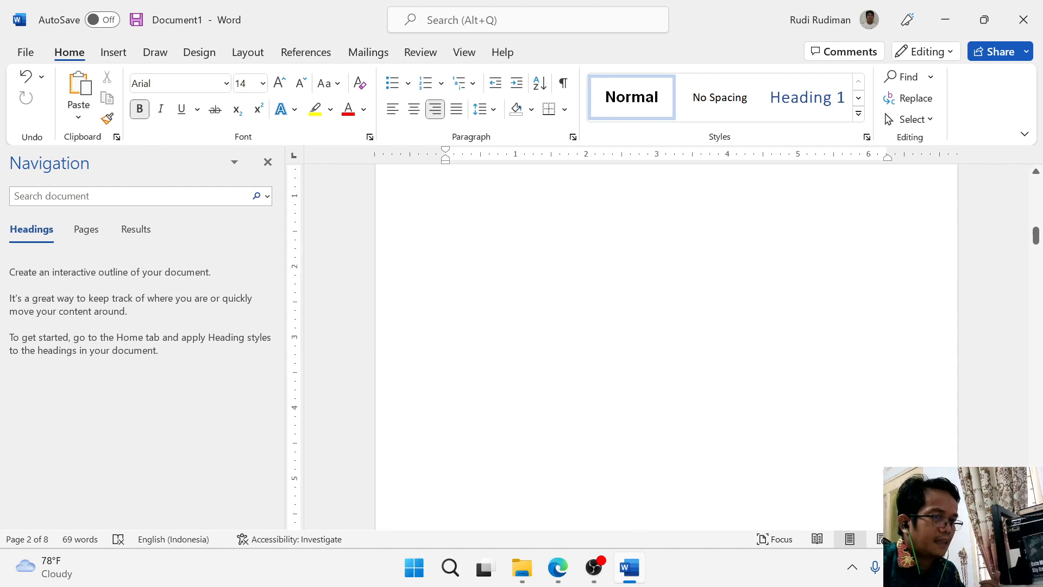
{"action": "scroll", "coordinate": [667, 346], "scroll_direction": "up", "scroll_amount": 11}
{"action": "scroll", "coordinate": [667, 346], "scroll_direction": "down", "scroll_amount": 2}
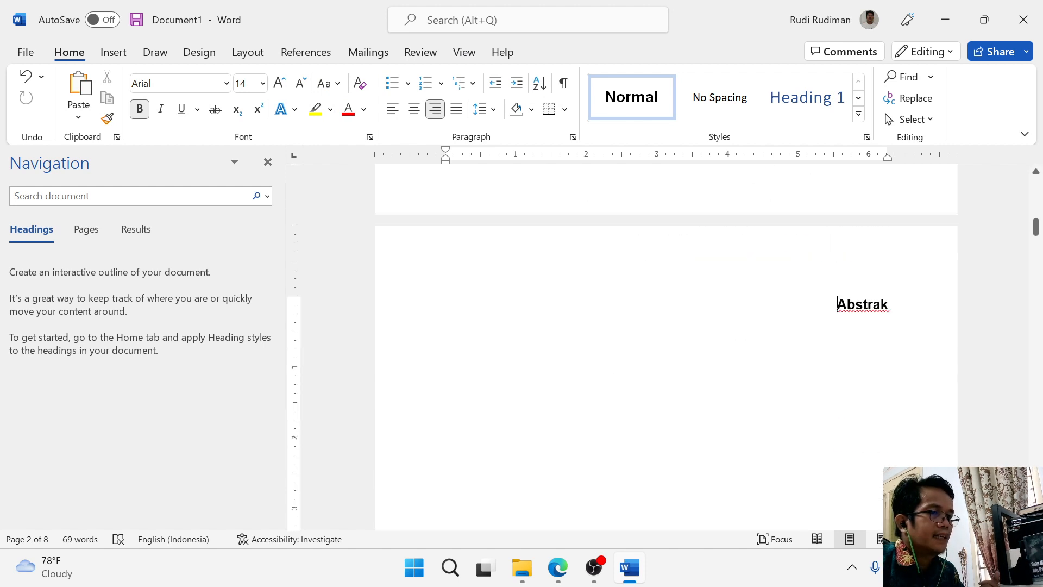
Step: Insert a right-aligned page number in the "Page | X" format in the document's footer
{"action": "left_click", "coordinate": [113, 53]}
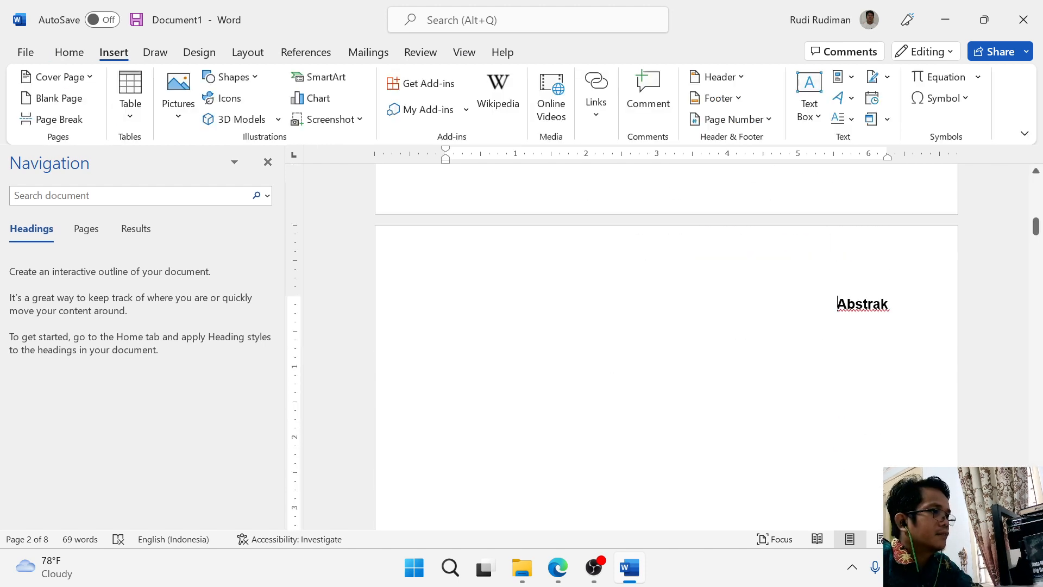
{"action": "left_click", "coordinate": [732, 119]}
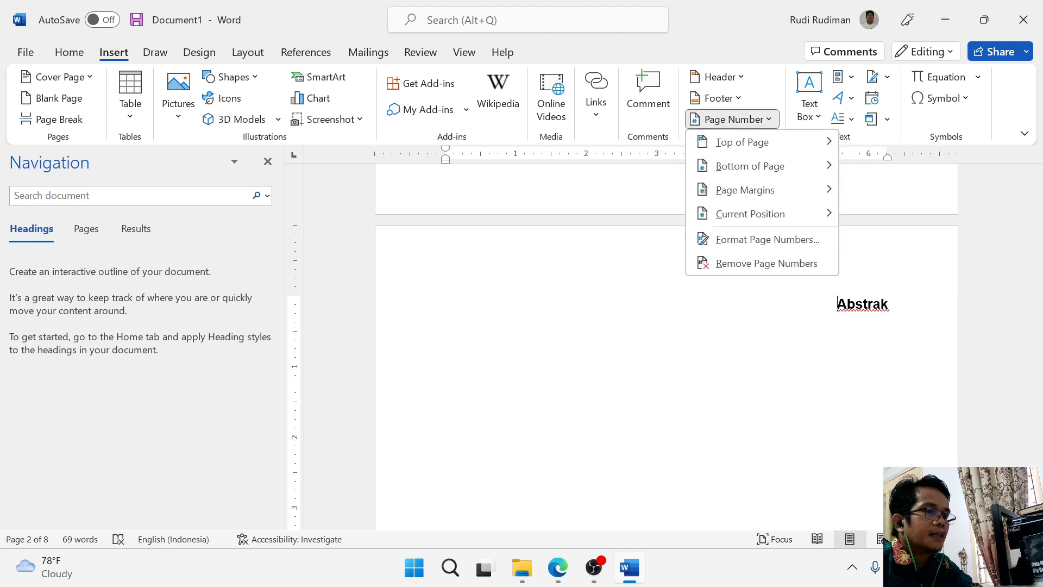
{"action": "mouse_move", "coordinate": [743, 142]}
{"action": "scroll", "coordinate": [598, 369], "scroll_direction": "down", "scroll_amount": 10}
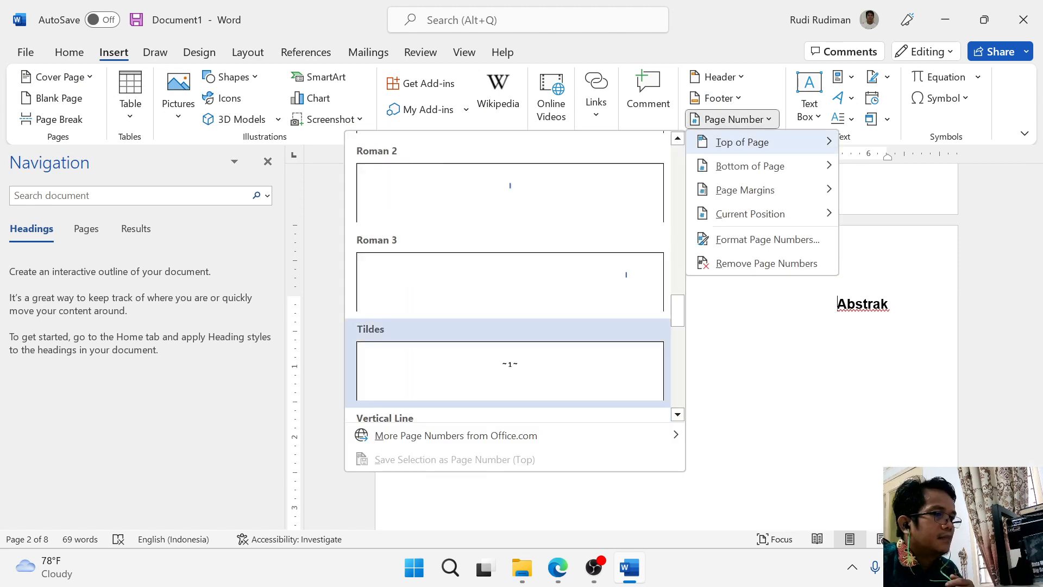
{"action": "scroll", "coordinate": [624, 369], "scroll_direction": "up", "scroll_amount": 8}
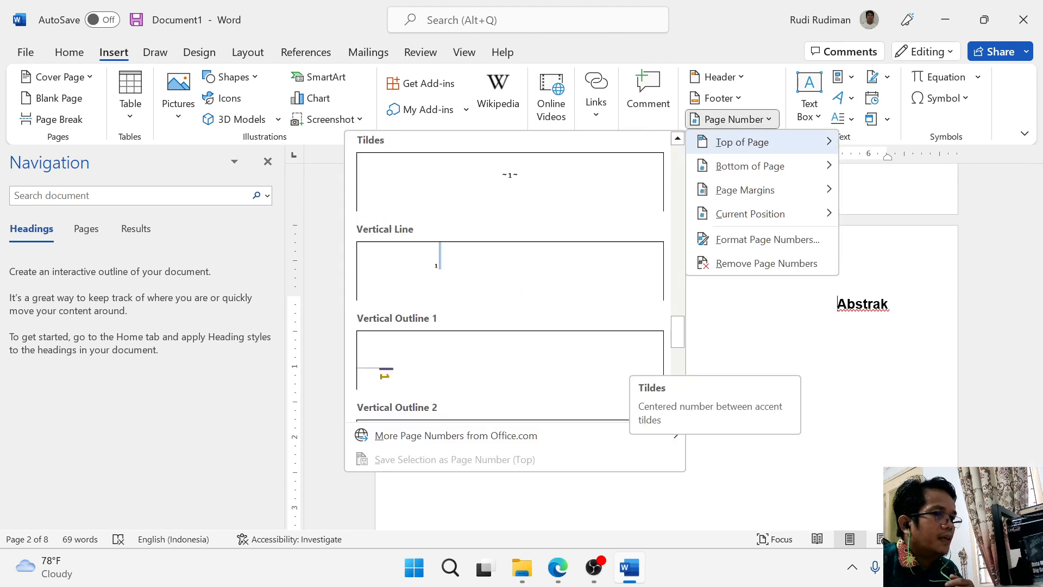
{"action": "scroll", "coordinate": [625, 369], "scroll_direction": "down", "scroll_amount": 7}
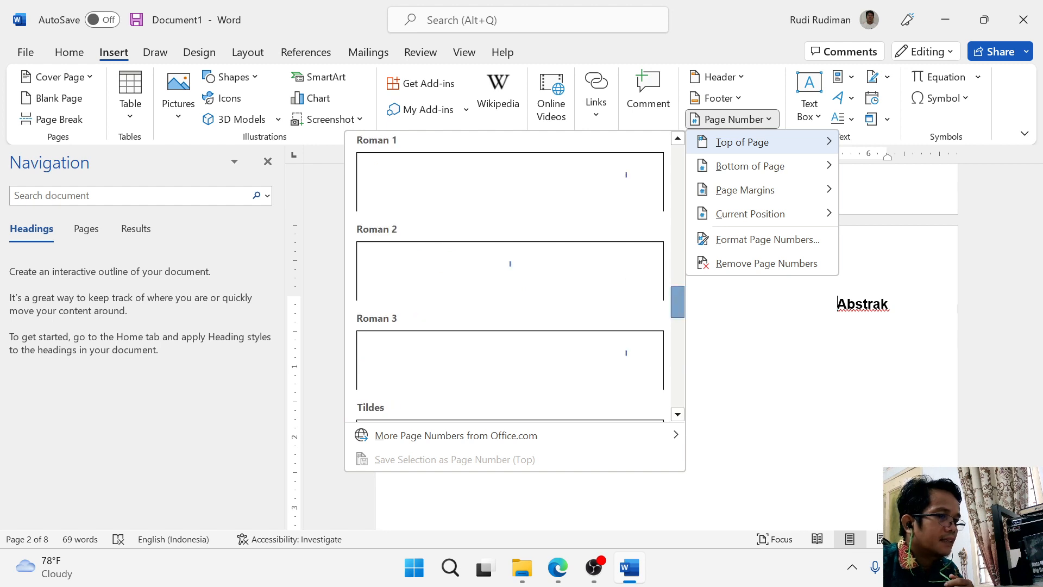
{"action": "left_click_drag", "start_coordinate": [678, 391], "coordinate": [678, 248]}
{"action": "left_click", "coordinate": [598, 234]}
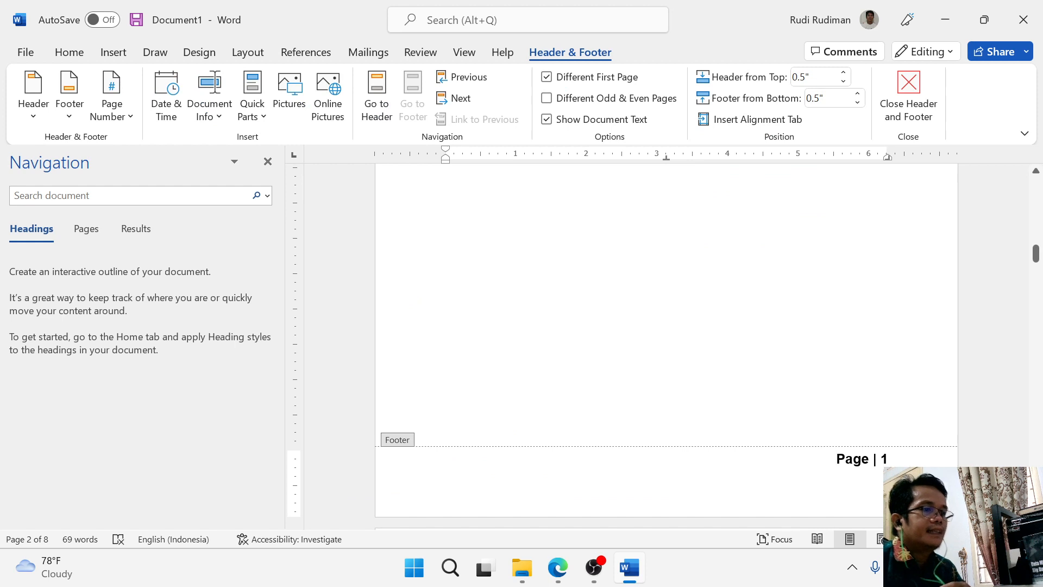
Step: Check the footer numbering on the cover page and the pages after it, and exit header and footer editing
{"action": "scroll", "coordinate": [666, 337], "scroll_direction": "down", "scroll_amount": 12}
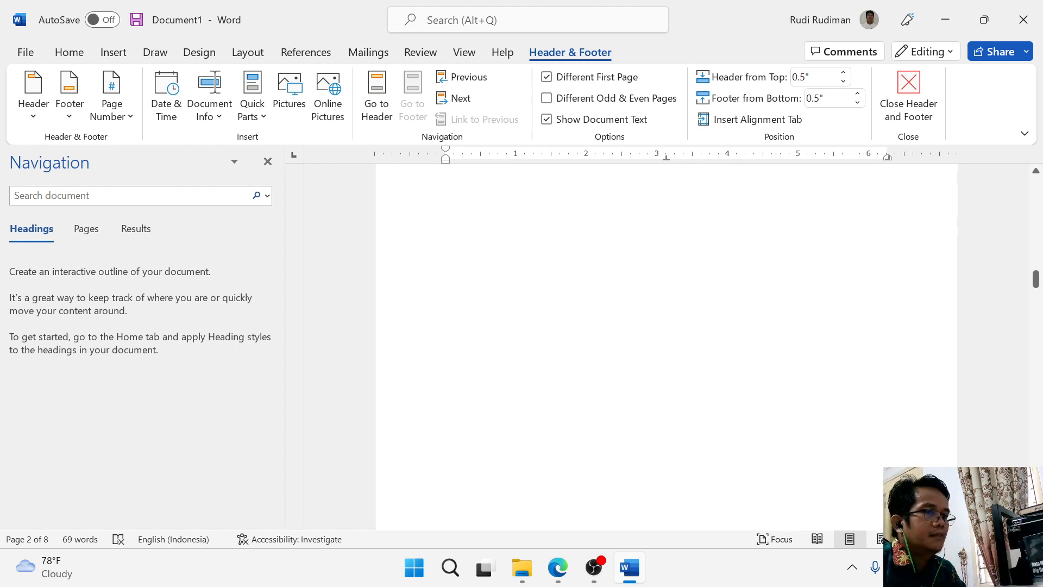
{"action": "scroll", "coordinate": [666, 337], "scroll_direction": "down", "scroll_amount": 3}
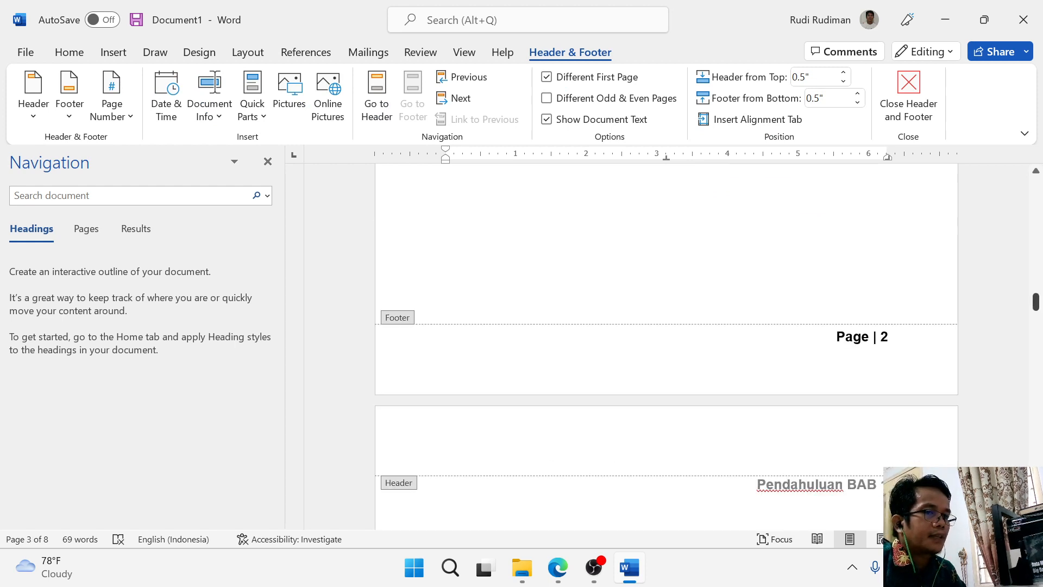
{"action": "left_click_drag", "start_coordinate": [1036, 303], "coordinate": [1036, 186]}
{"action": "scroll", "coordinate": [666, 337], "scroll_direction": "down", "scroll_amount": 7}
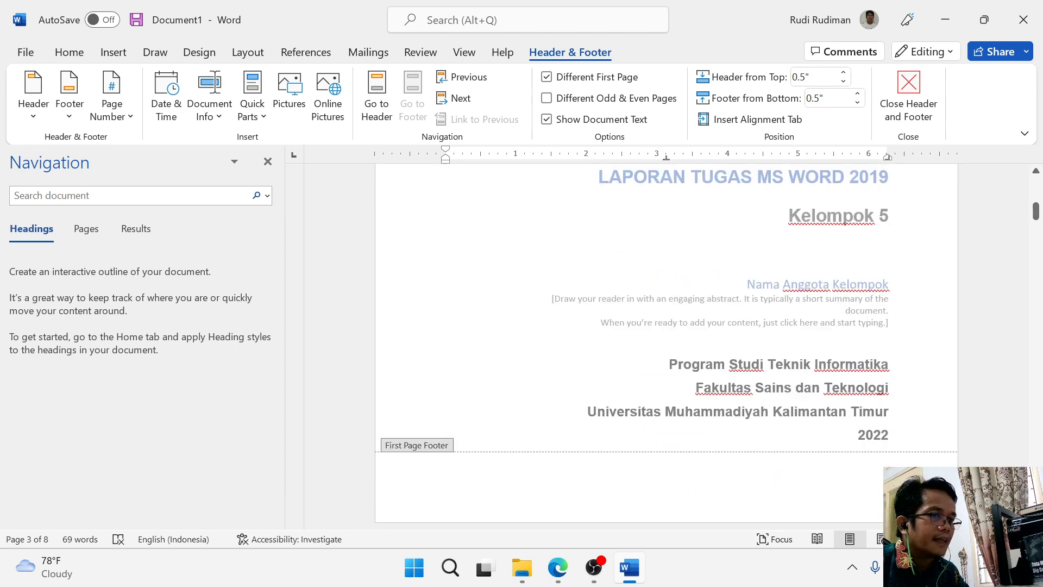
{"action": "scroll", "coordinate": [666, 337], "scroll_direction": "down", "scroll_amount": 6}
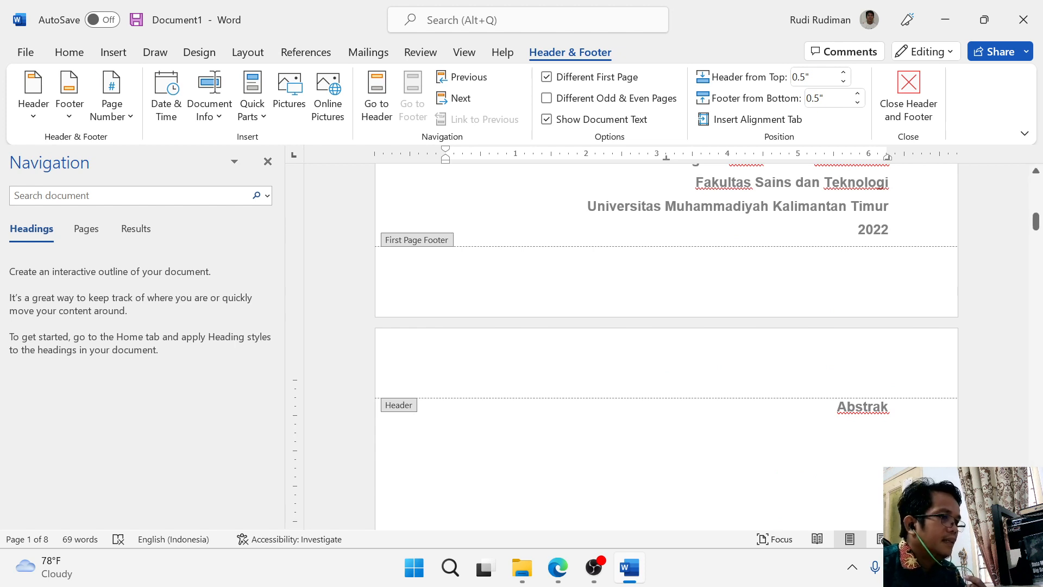
{"action": "scroll", "coordinate": [666, 336], "scroll_direction": "down", "scroll_amount": 15}
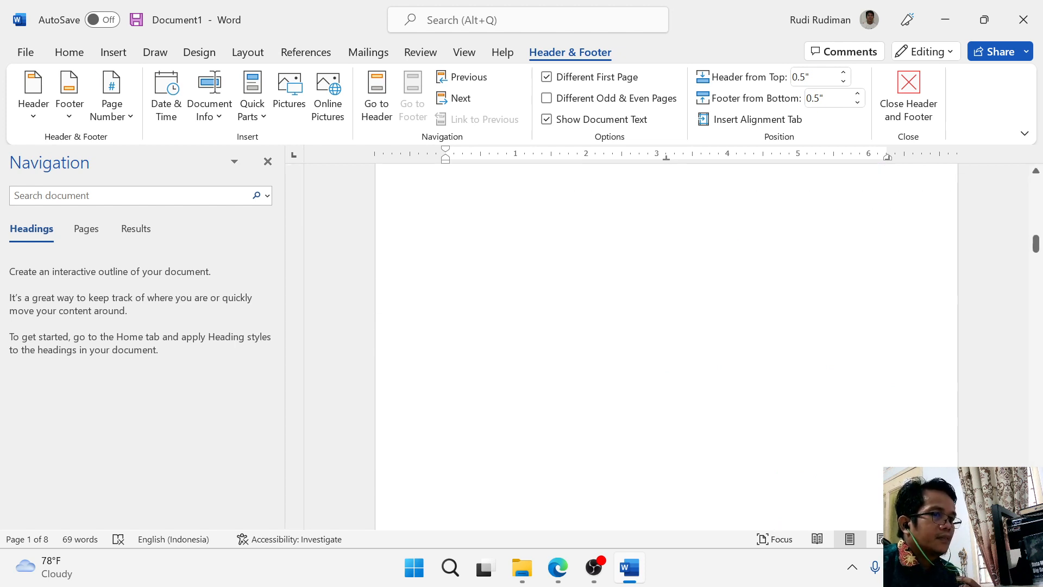
{"action": "key", "text": "Escape"}
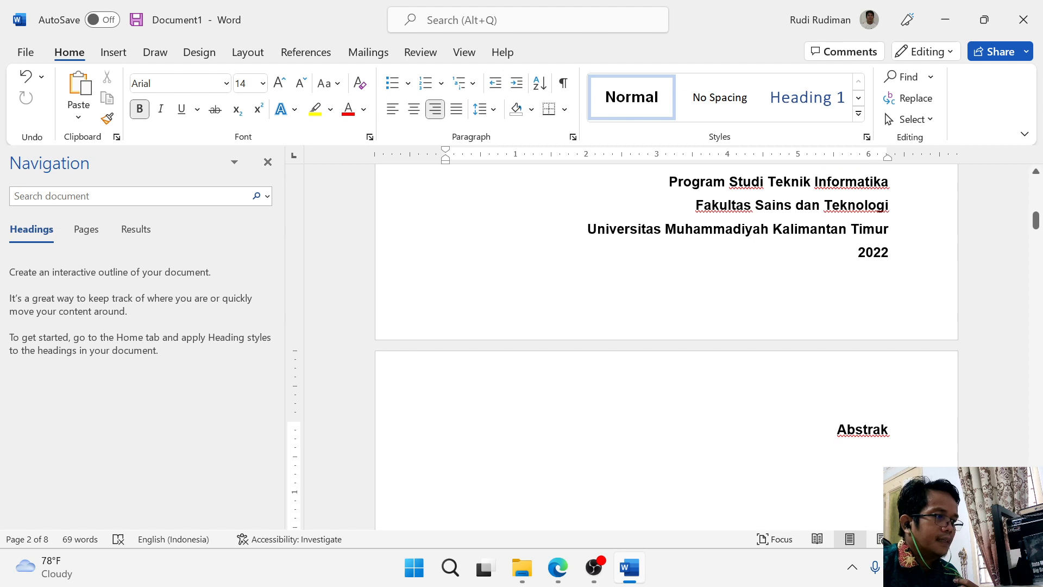
Step: Review the page numbers in the footers from the "Abstrak" page through the document's last page
{"action": "scroll", "coordinate": [666, 347], "scroll_direction": "down", "scroll_amount": 15}
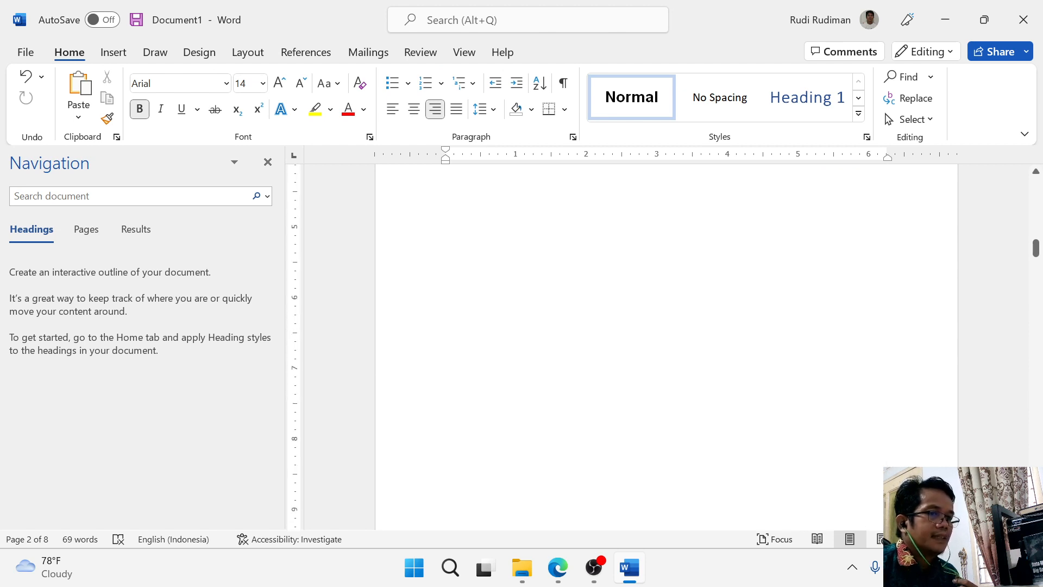
{"action": "scroll", "coordinate": [666, 348], "scroll_direction": "down", "scroll_amount": 15}
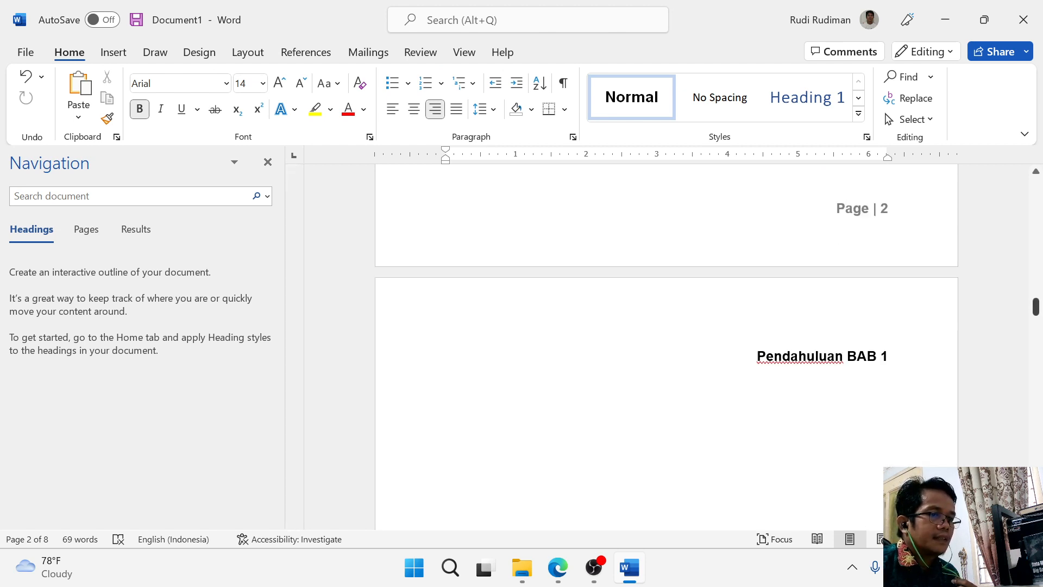
{"action": "scroll", "coordinate": [666, 348], "scroll_direction": "down", "scroll_amount": 15}
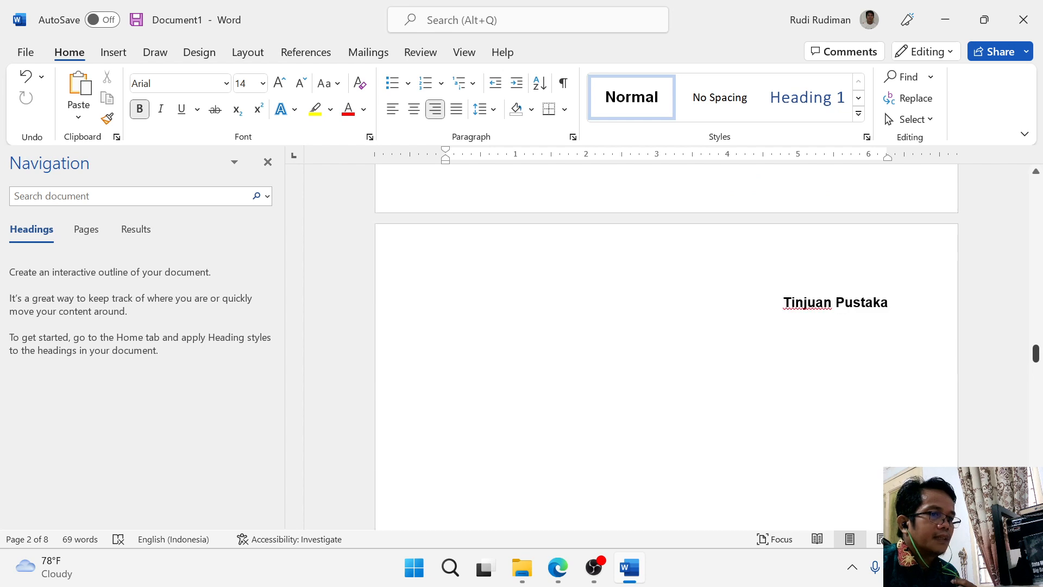
{"action": "scroll", "coordinate": [666, 347], "scroll_direction": "down", "scroll_amount": 5}
{"action": "scroll", "coordinate": [666, 341], "scroll_direction": "down", "scroll_amount": 10}
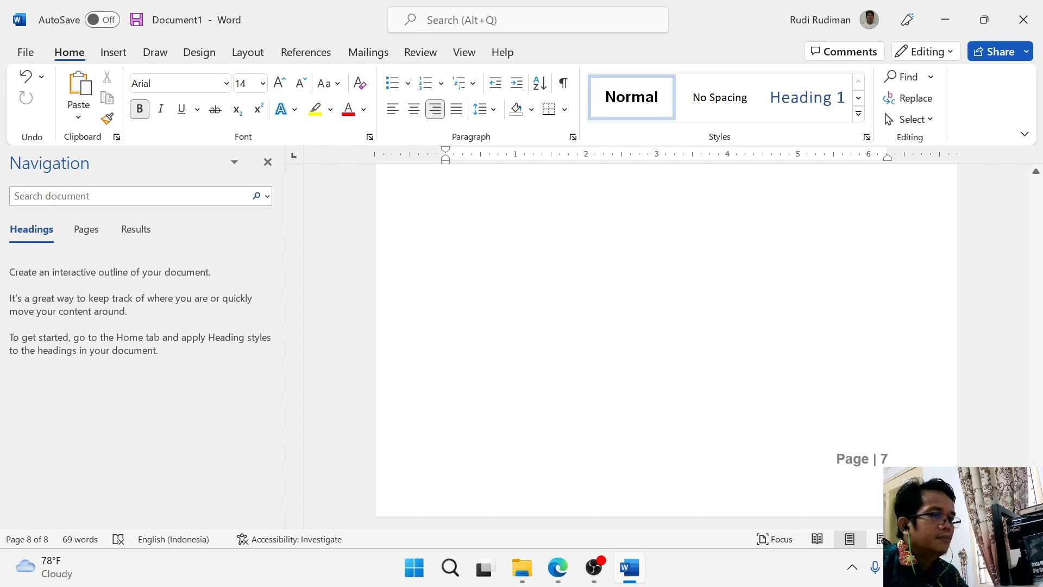
{"action": "left_click_drag", "start_coordinate": [1036, 510], "coordinate": [1036, 175]}
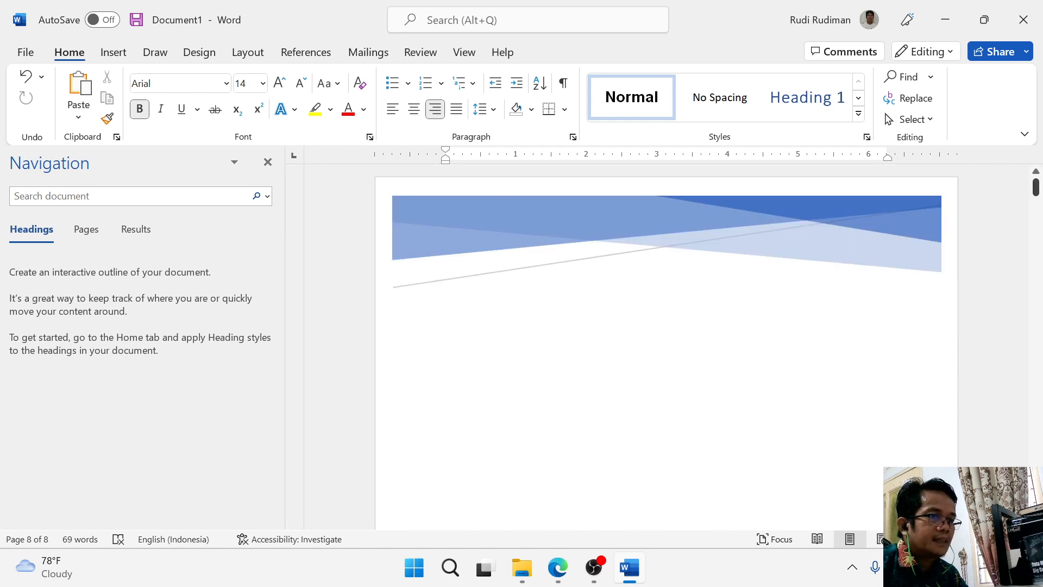
Step: Apply the Heading 1 style to the "Abstrak" title on the page after the cover
{"action": "scroll", "coordinate": [667, 347], "scroll_direction": "down", "scroll_amount": 3}
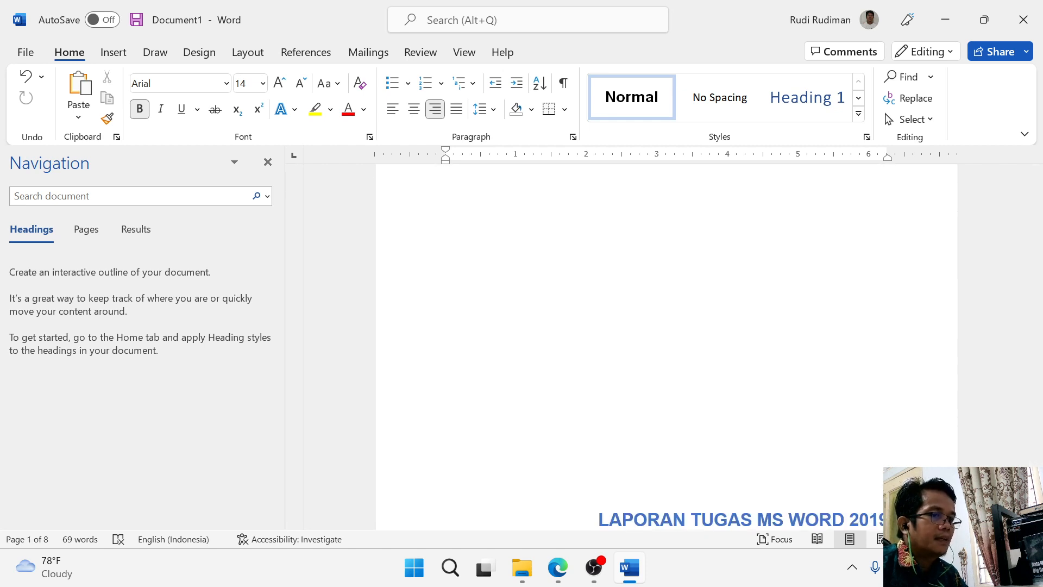
{"action": "scroll", "coordinate": [845, 461], "scroll_direction": "down", "scroll_amount": 2}
{"action": "scroll", "coordinate": [666, 347], "scroll_direction": "down", "scroll_amount": 8}
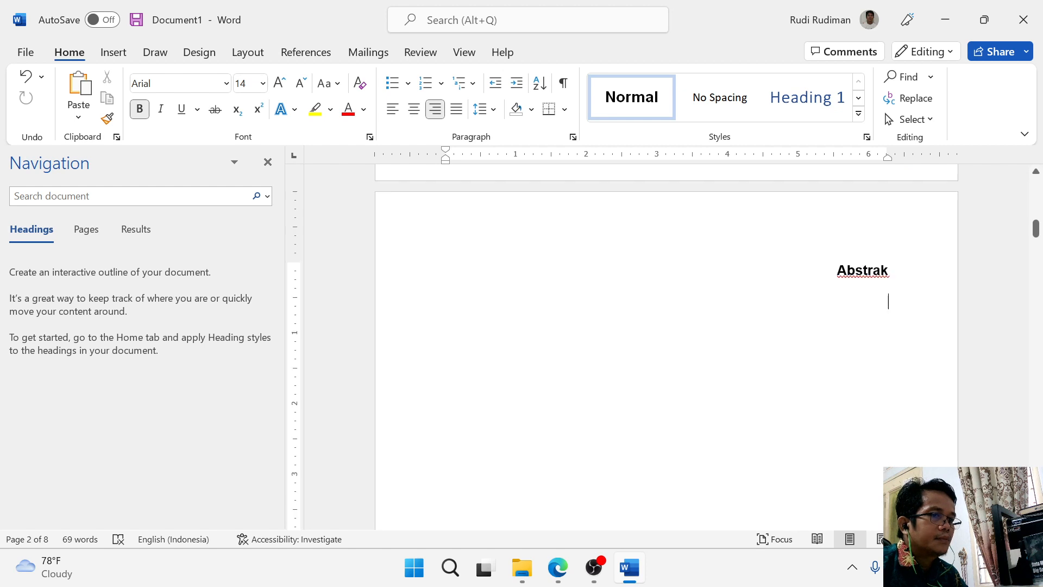
{"action": "left_click", "coordinate": [859, 114]}
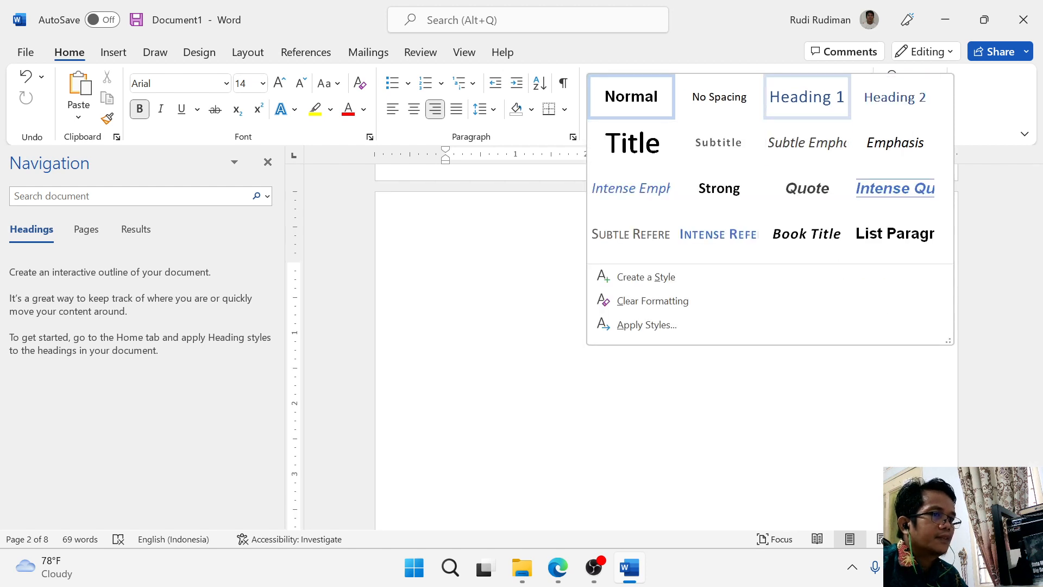
{"action": "left_click", "coordinate": [807, 96]}
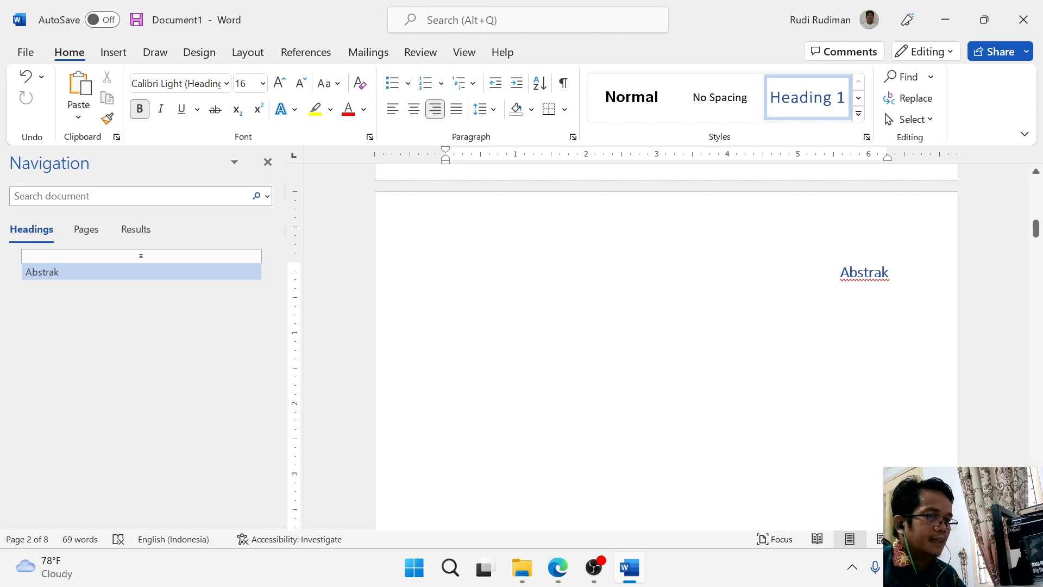
Step: Apply the Heading 1 style to the "Daftar Isi" and "Pendahuluan BAB 1" titles
{"action": "scroll", "coordinate": [666, 347], "scroll_direction": "up", "scroll_amount": 4}
{"action": "scroll", "coordinate": [666, 346], "scroll_direction": "down", "scroll_amount": 4}
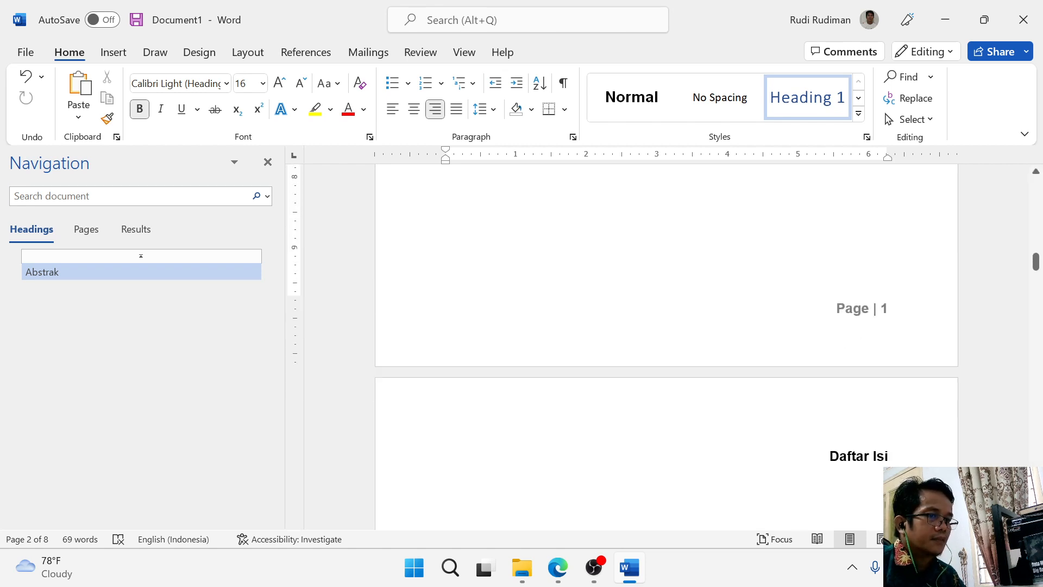
{"action": "left_click", "coordinate": [841, 354]}
{"action": "key", "text": "ctrl+alt+1"}
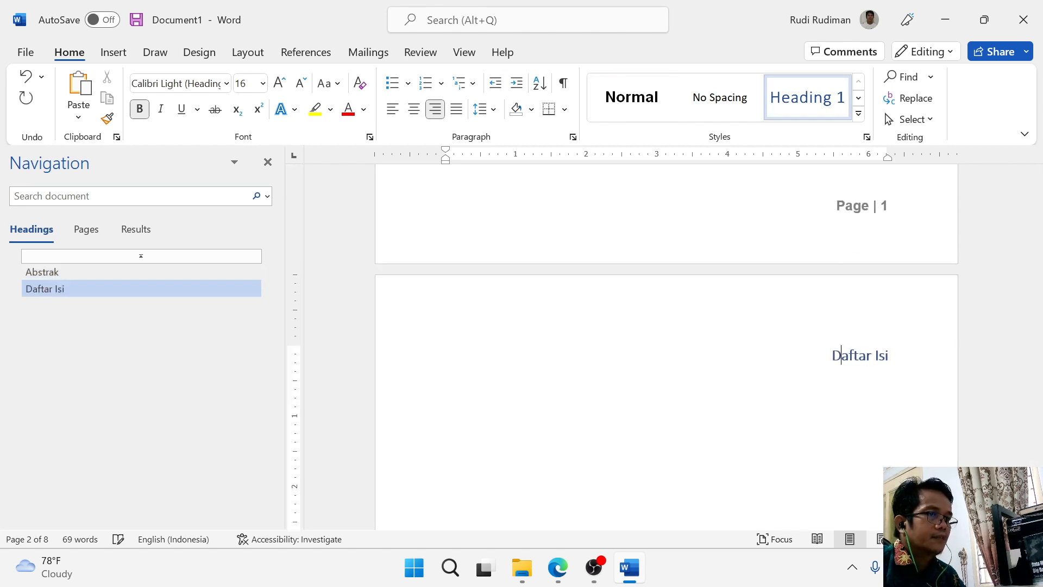
{"action": "scroll", "coordinate": [808, 368], "scroll_direction": "down", "scroll_amount": 10}
{"action": "left_click", "coordinate": [808, 368]}
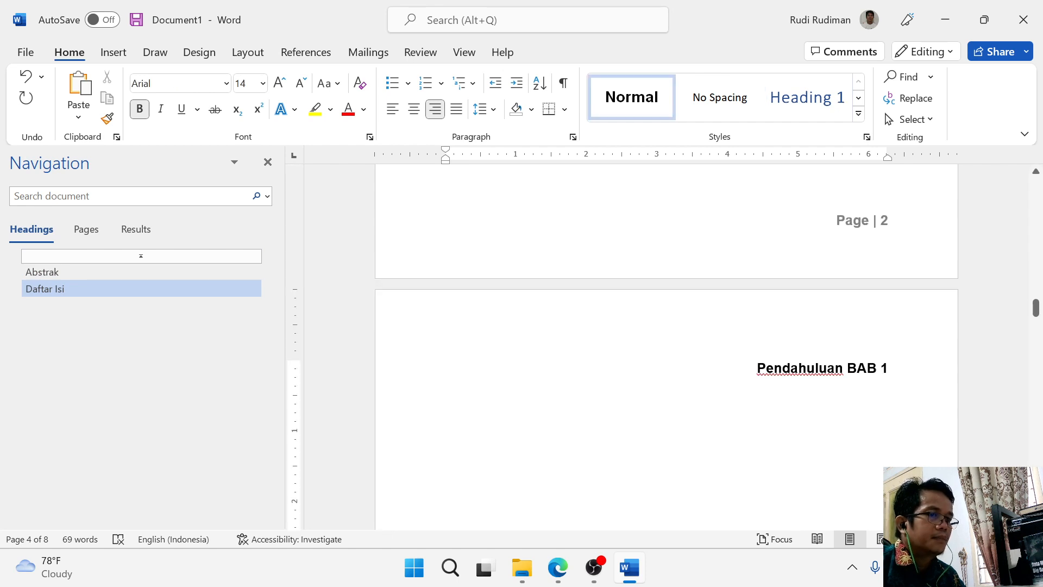
{"action": "key", "text": "ctrl+alt+1"}
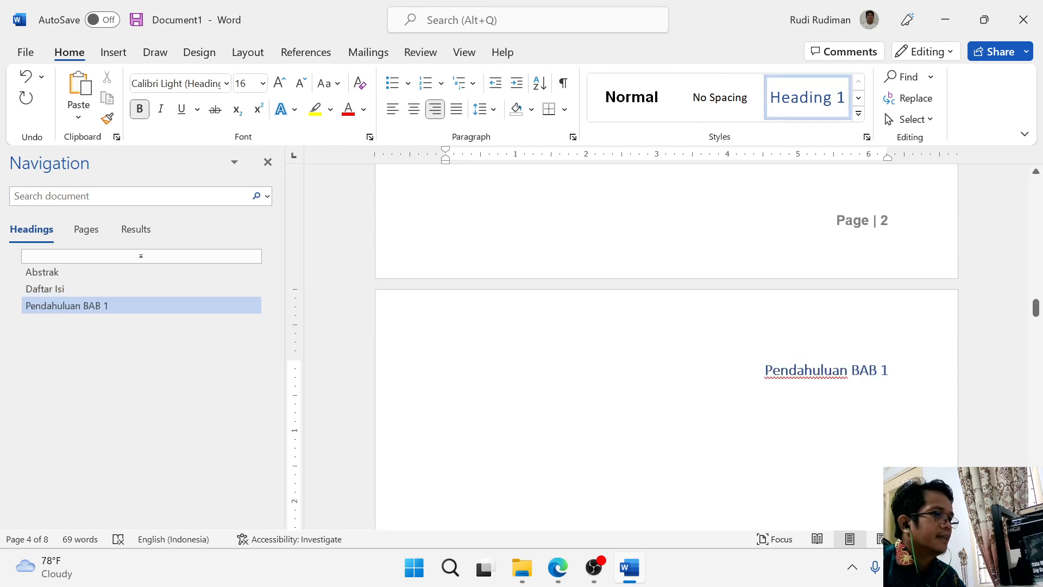
Step: Apply the Heading 1 style to the "Tinjuan Pustaka" title and append "BAB 2" to it
{"action": "scroll", "coordinate": [666, 346], "scroll_direction": "down", "scroll_amount": 10}
{"action": "left_click", "coordinate": [816, 383]}
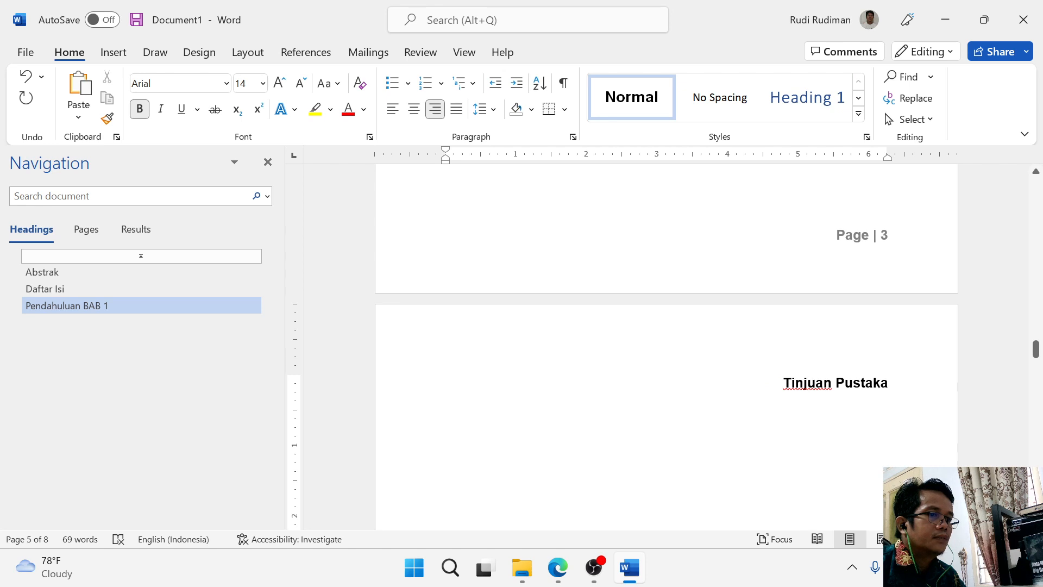
{"action": "key", "text": "ctrl+alt+1"}
{"action": "scroll", "coordinate": [815, 383], "scroll_direction": "down", "scroll_amount": 5}
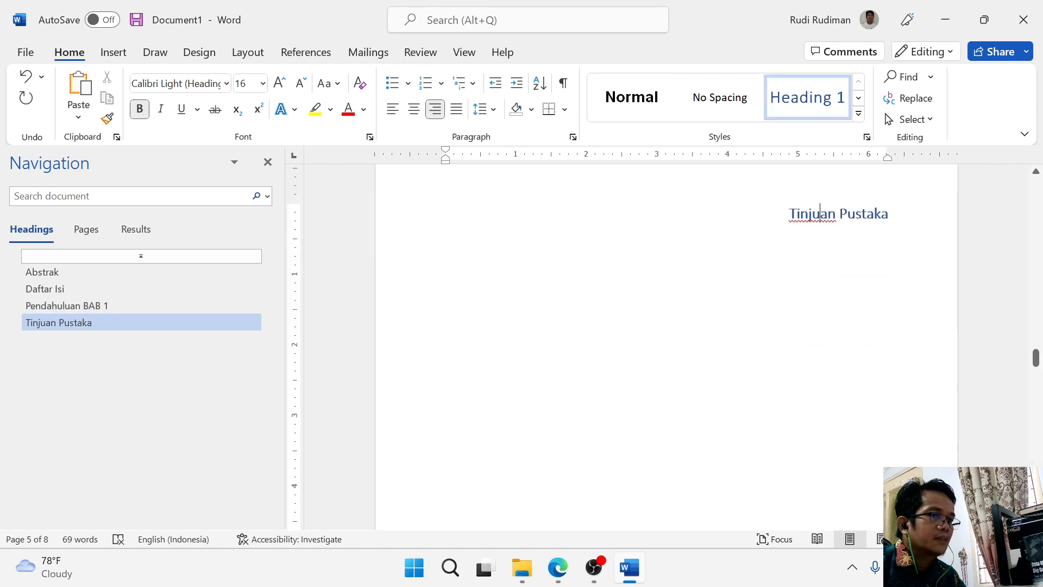
{"action": "scroll", "coordinate": [666, 346], "scroll_direction": "down", "scroll_amount": 5}
{"action": "scroll", "coordinate": [666, 346], "scroll_direction": "up", "scroll_amount": 8}
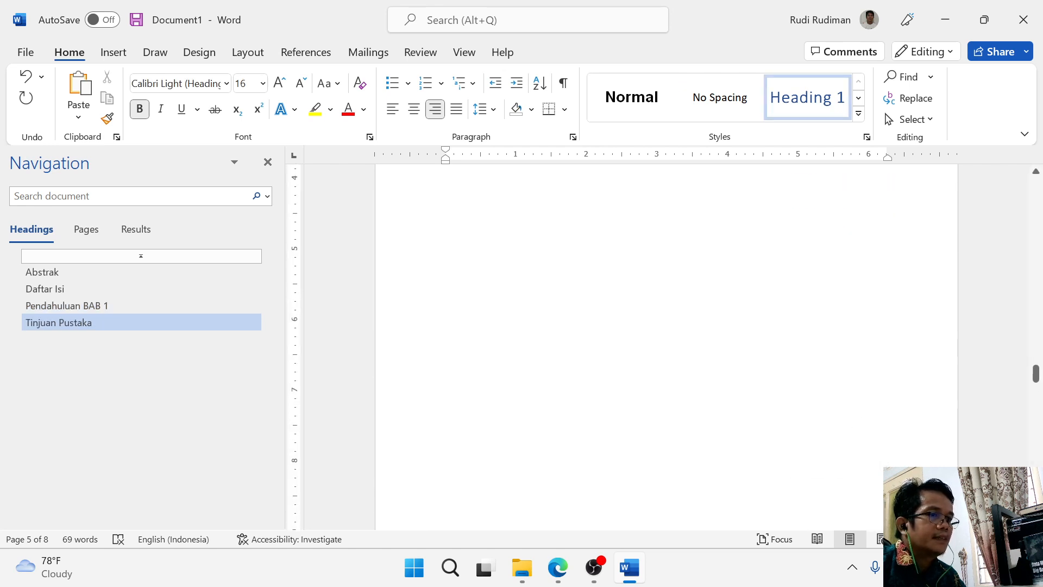
{"action": "scroll", "coordinate": [666, 347], "scroll_direction": "up", "scroll_amount": 3}
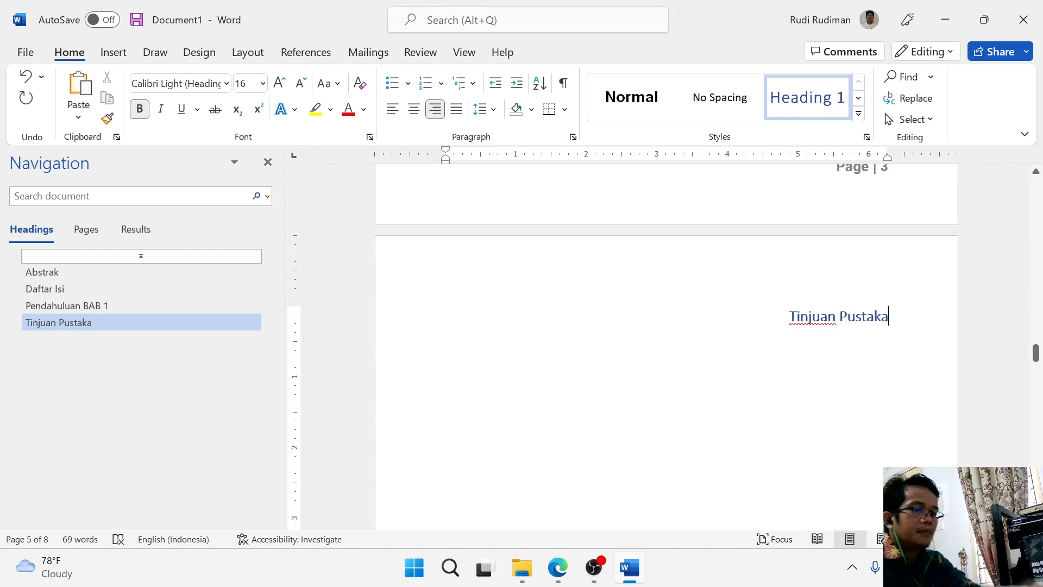
{"action": "type", "text": "BAB 2"}
Step: Apply the Heading 1 style to the "Metode Laporan BAB 3" and "Pembahasan Laporan BAB 4" titles
{"action": "scroll", "coordinate": [807, 298], "scroll_direction": "down", "scroll_amount": 15}
{"action": "left_click", "coordinate": [807, 298]}
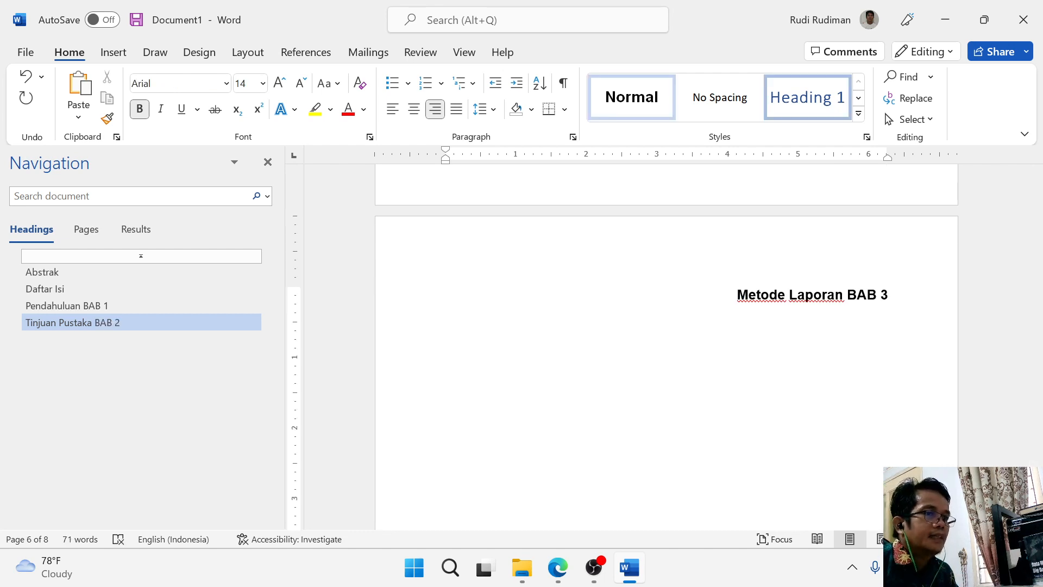
{"action": "left_click", "coordinate": [807, 98]}
{"action": "scroll", "coordinate": [807, 309], "scroll_direction": "down", "scroll_amount": 11}
{"action": "left_click", "coordinate": [806, 310]}
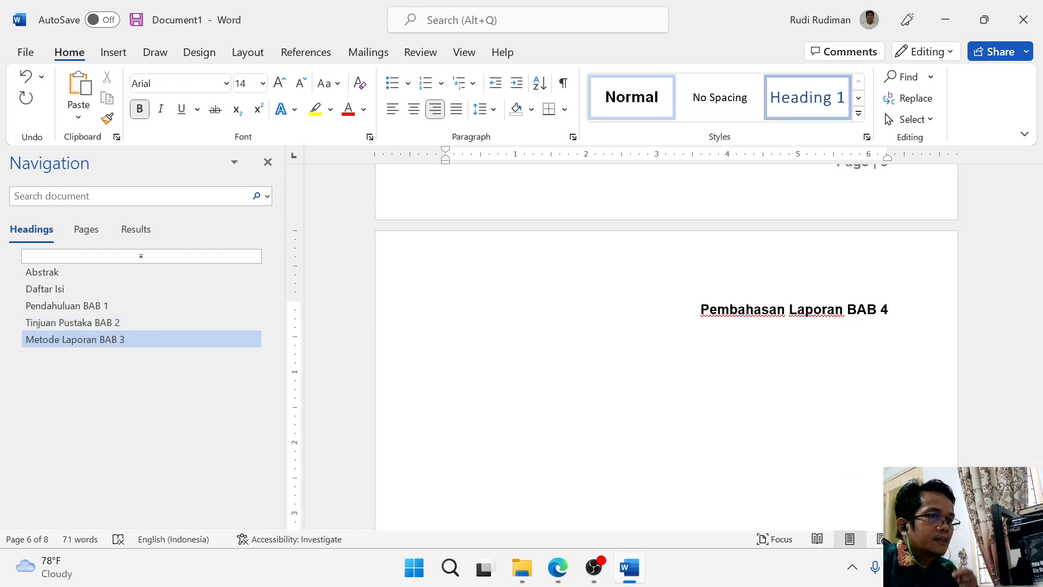
{"action": "left_click", "coordinate": [807, 98]}
{"action": "scroll", "coordinate": [806, 310], "scroll_direction": "down", "scroll_amount": 11}
{"action": "scroll", "coordinate": [666, 348], "scroll_direction": "up", "scroll_amount": 10}
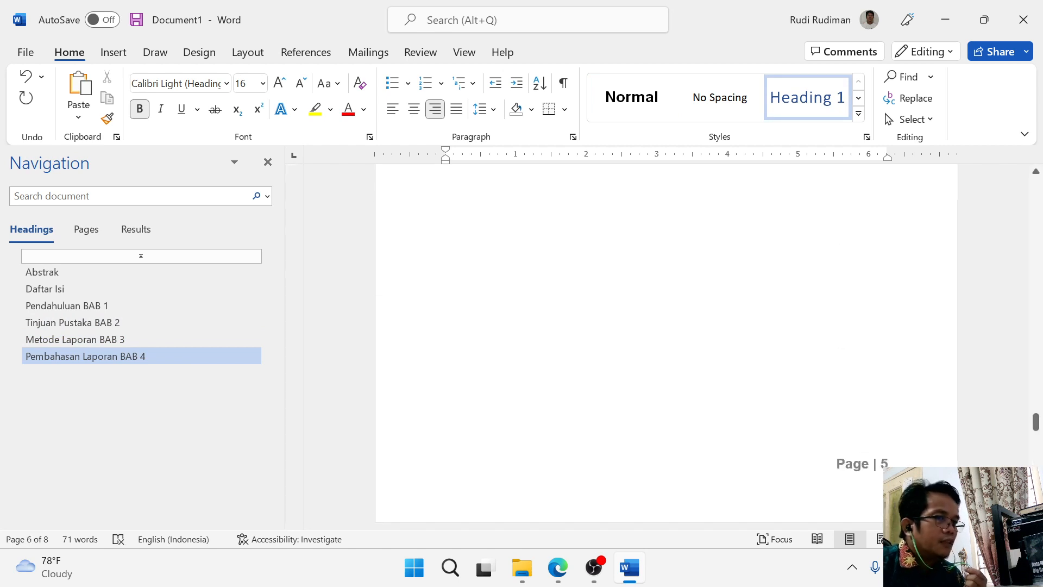
{"action": "scroll", "coordinate": [666, 348], "scroll_direction": "up", "scroll_amount": 6}
{"action": "left_click", "coordinate": [868, 359]}
{"action": "right_click", "coordinate": [809, 96]}
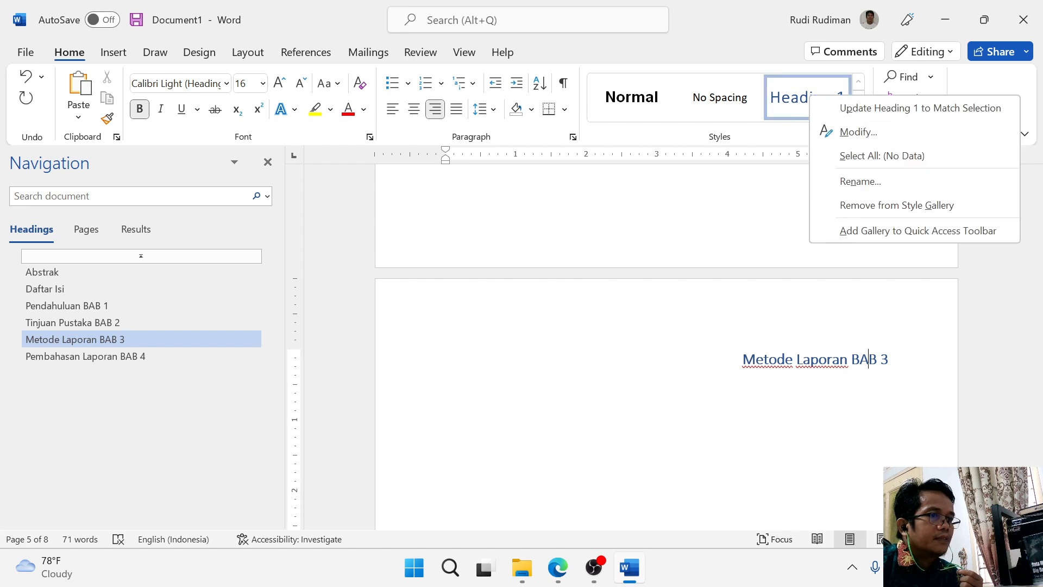
{"action": "left_click", "coordinate": [858, 132]}
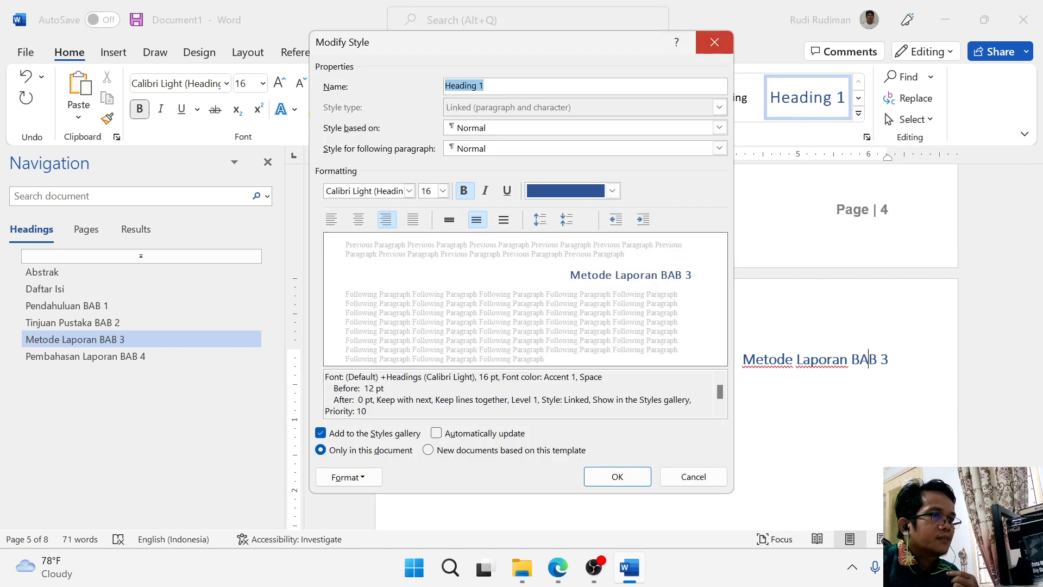
{"action": "left_click", "coordinate": [714, 42]}
Step: Modify the Heading 1 style to use black text and the Arial font
{"action": "right_click", "coordinate": [809, 96]}
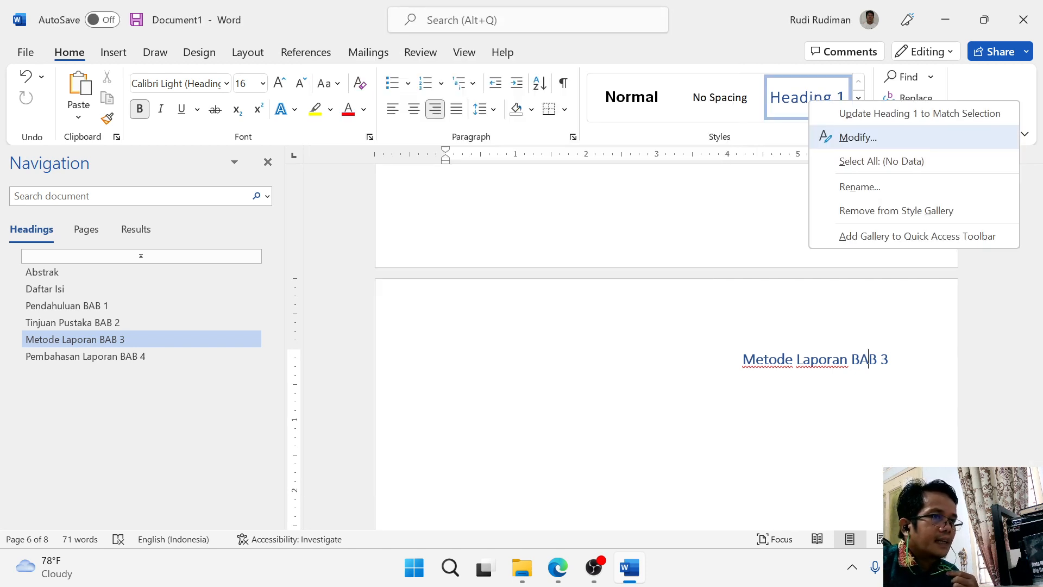
{"action": "left_click", "coordinate": [859, 135]}
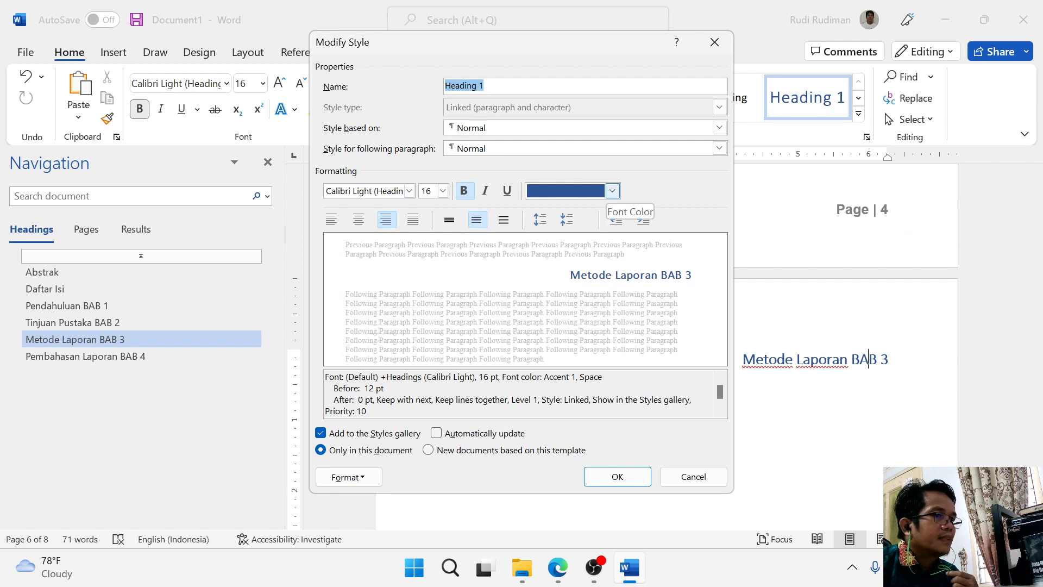
{"action": "left_click", "coordinate": [612, 191]}
{"action": "left_click", "coordinate": [547, 256]}
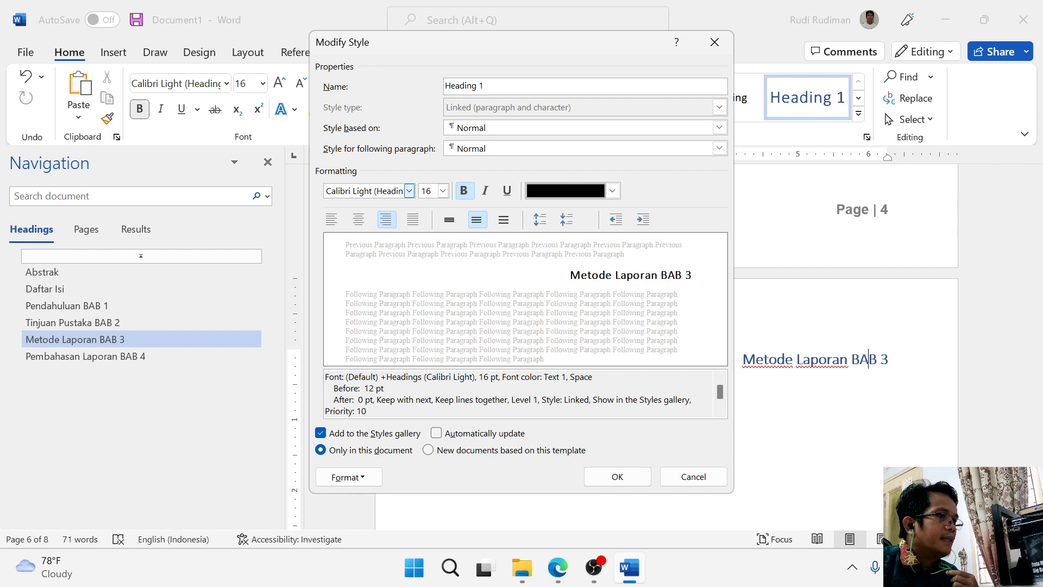
{"action": "left_click", "coordinate": [409, 190]}
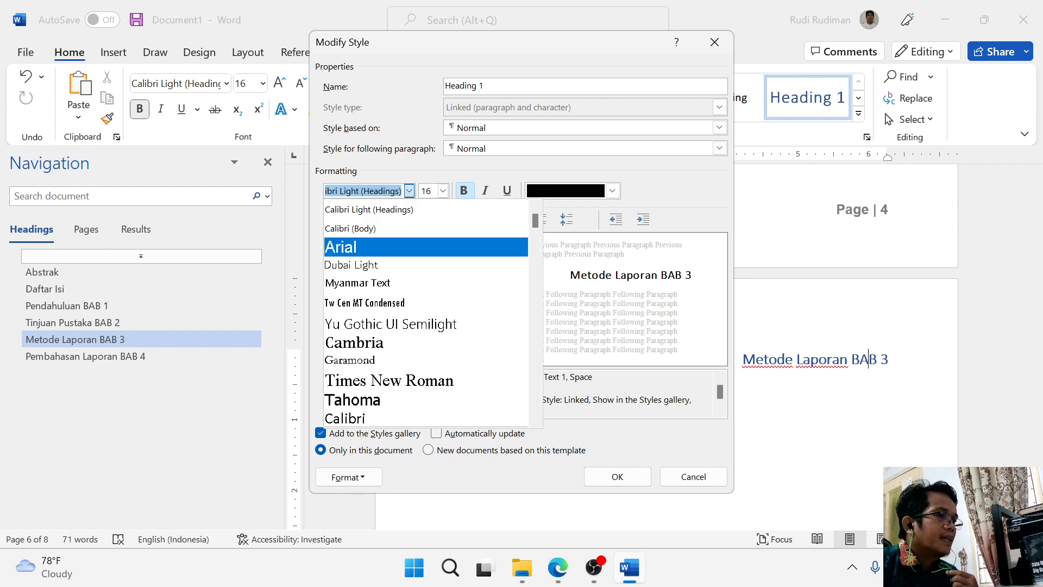
{"action": "left_click", "coordinate": [348, 248]}
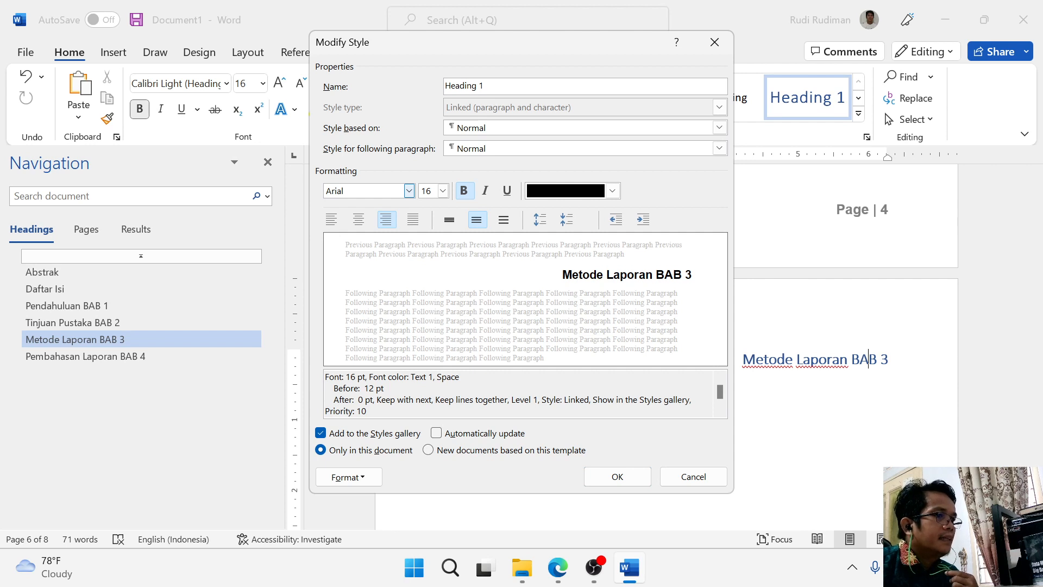
Step: Try the alignment options for the Heading 1 style, set it to left-aligned, and confirm the style changes
{"action": "left_click", "coordinate": [413, 219]}
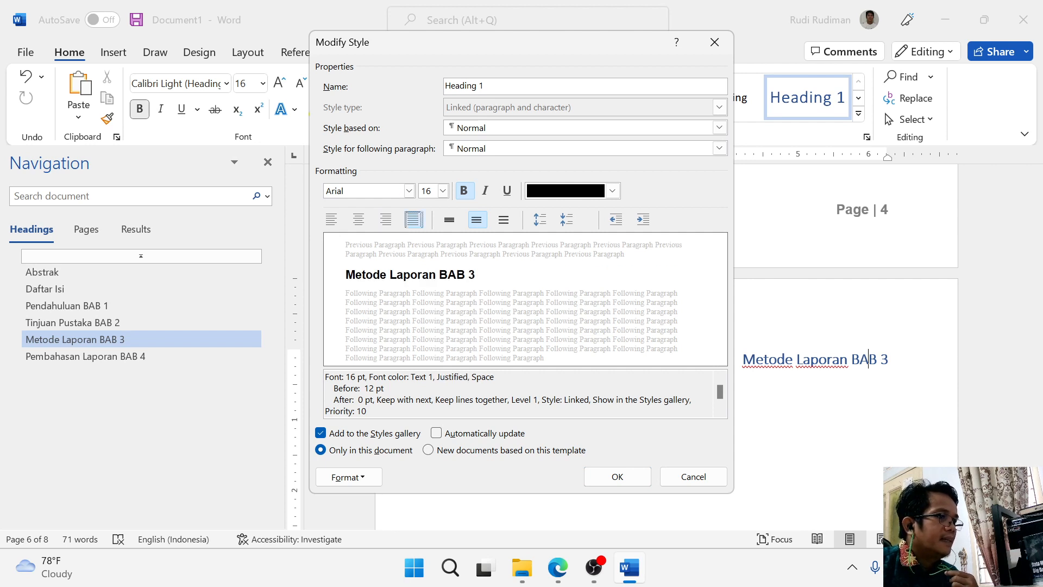
{"action": "left_click", "coordinate": [386, 220]}
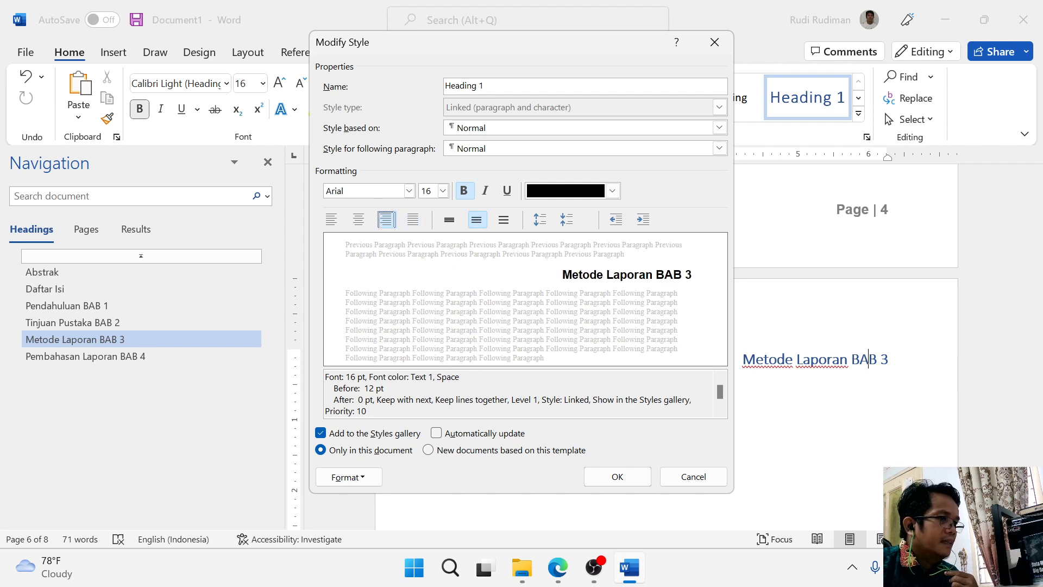
{"action": "left_click", "coordinate": [358, 220]}
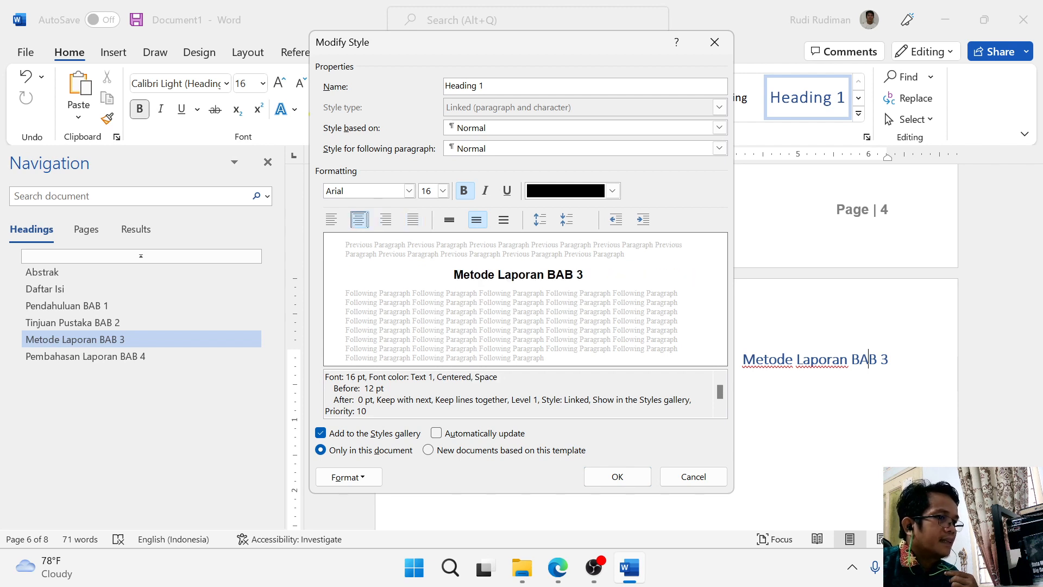
{"action": "left_click", "coordinate": [332, 219]}
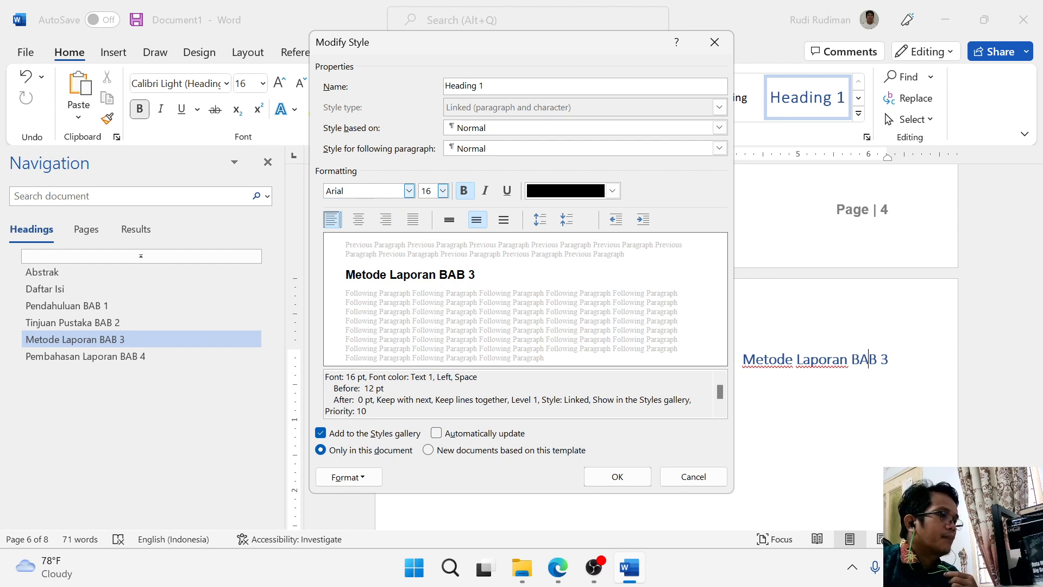
{"action": "left_click", "coordinate": [413, 219]}
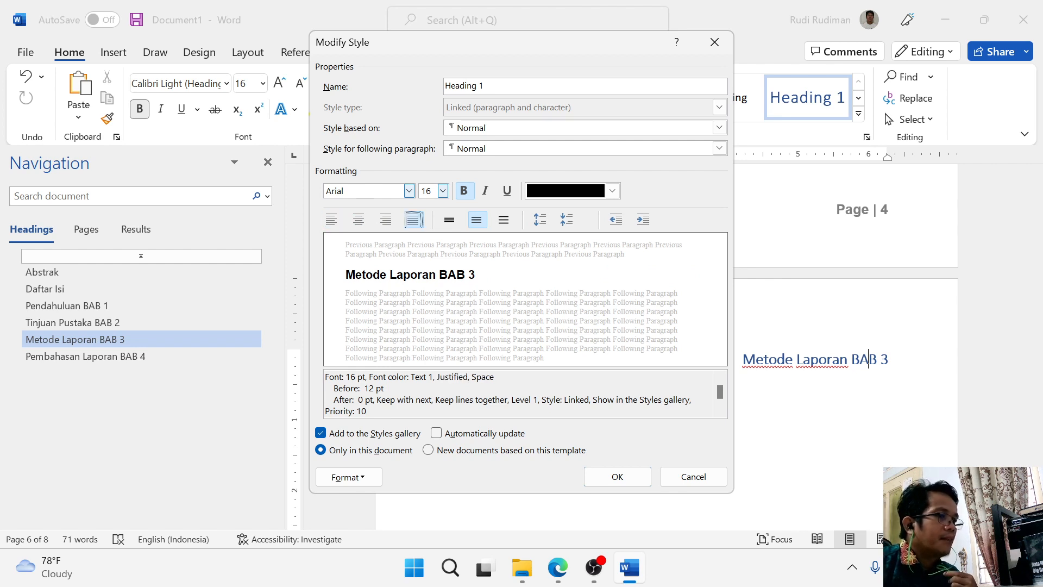
{"action": "left_click", "coordinate": [413, 220]}
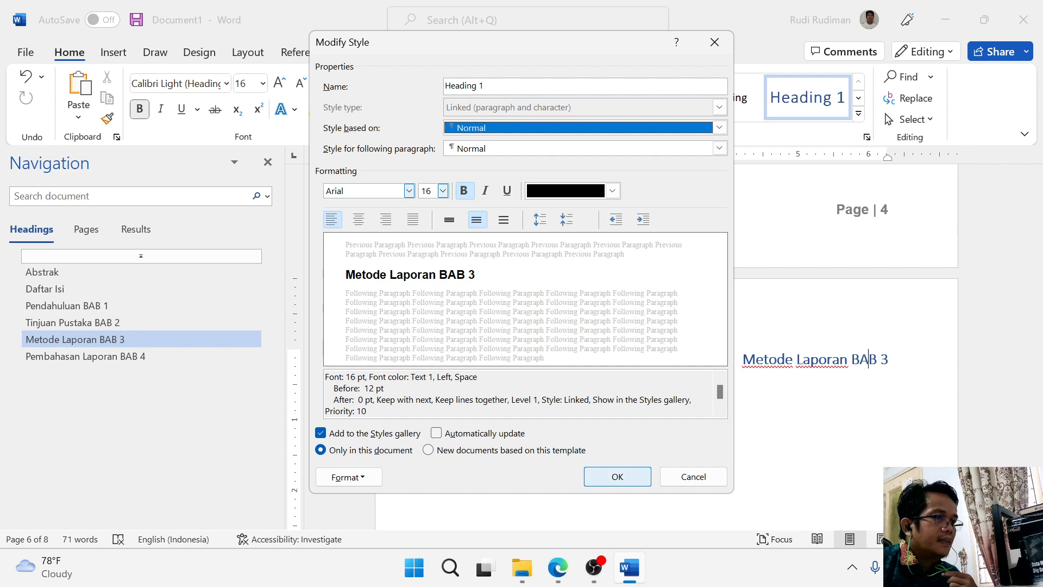
{"action": "left_click", "coordinate": [617, 476]}
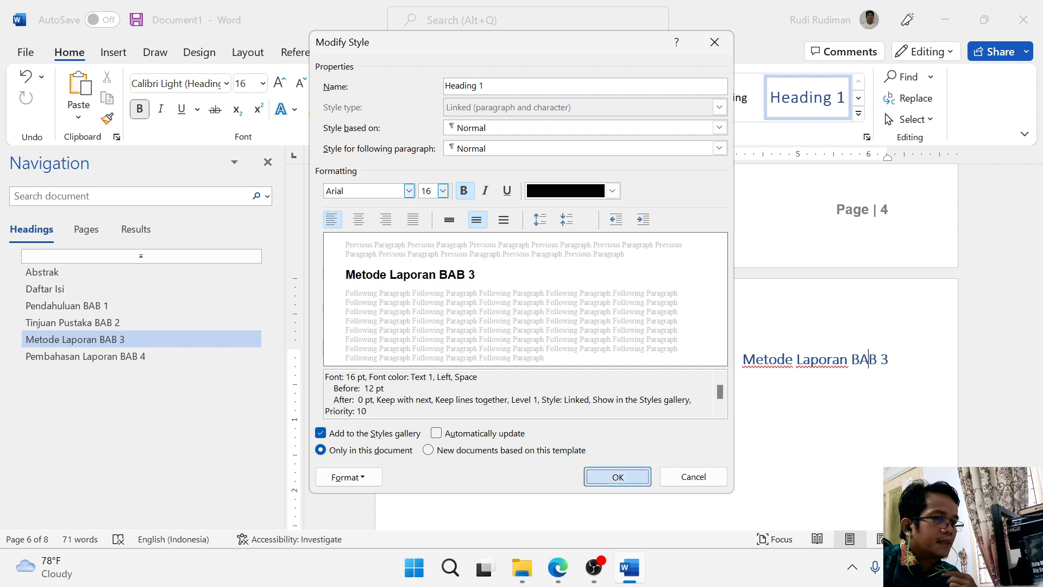
Step: Review the reformatted chapter titles through the document, including the "Abstrak" and "Daftar Isi" headings
{"action": "scroll", "coordinate": [666, 347], "scroll_direction": "up", "scroll_amount": 7}
{"action": "scroll", "coordinate": [666, 346], "scroll_direction": "up", "scroll_amount": 14}
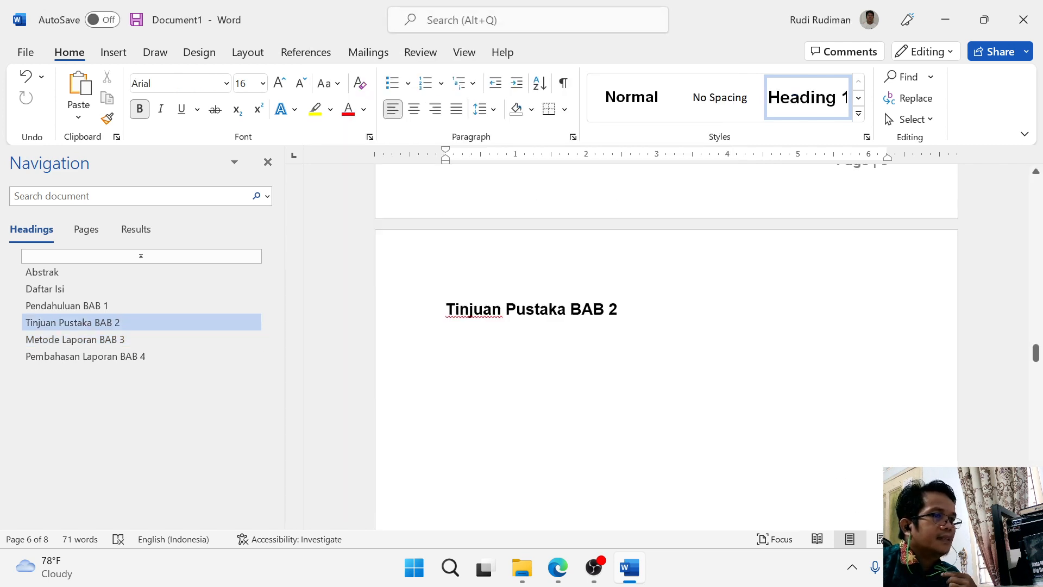
{"action": "scroll", "coordinate": [666, 347], "scroll_direction": "down", "scroll_amount": 5}
{"action": "scroll", "coordinate": [666, 347], "scroll_direction": "up", "scroll_amount": 10}
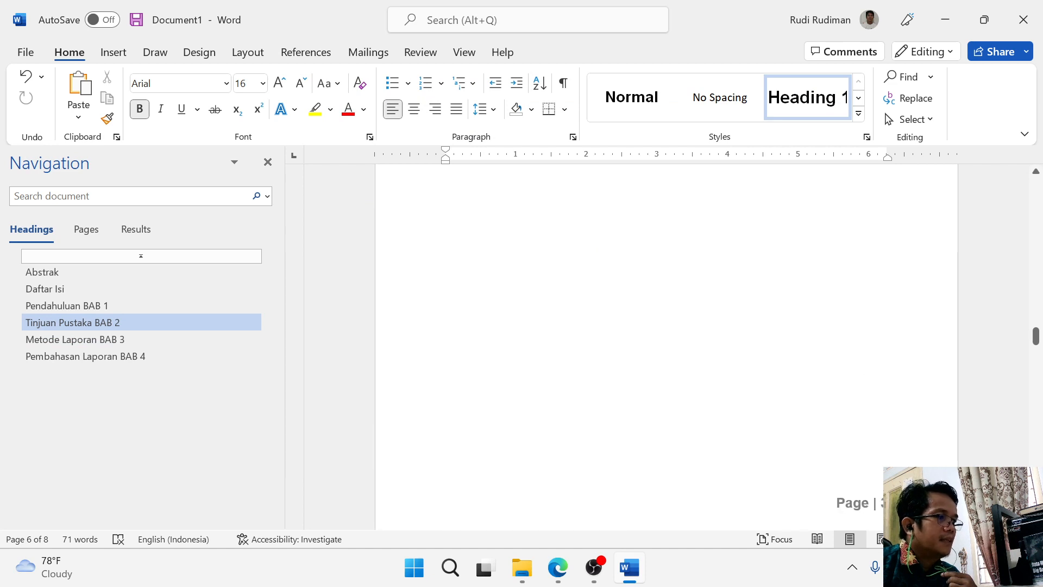
{"action": "scroll", "coordinate": [666, 347], "scroll_direction": "up", "scroll_amount": 6}
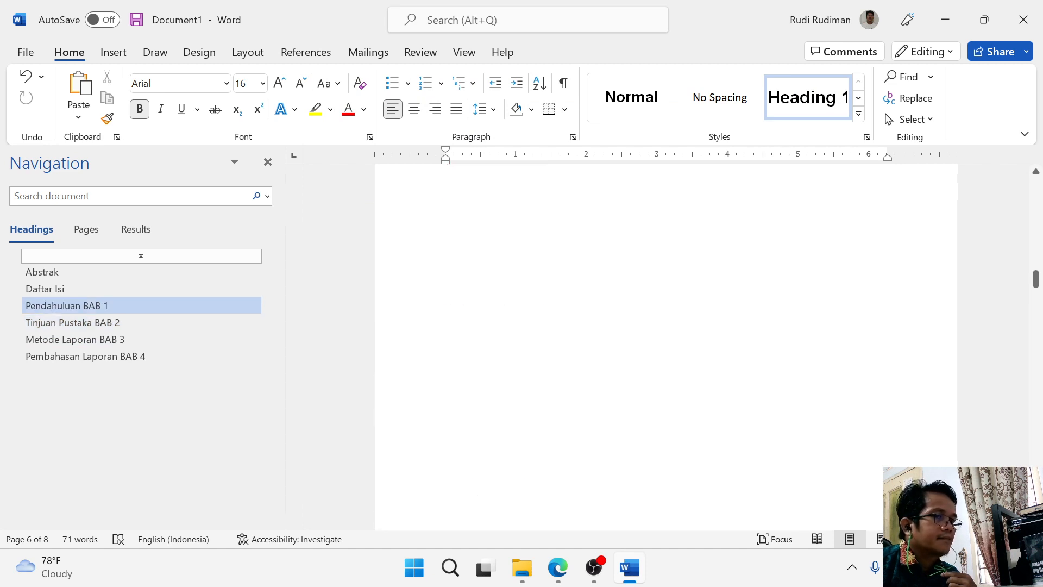
{"action": "left_click_drag", "start_coordinate": [1036, 277], "coordinate": [1036, 380]}
{"action": "left_click", "coordinate": [43, 272]}
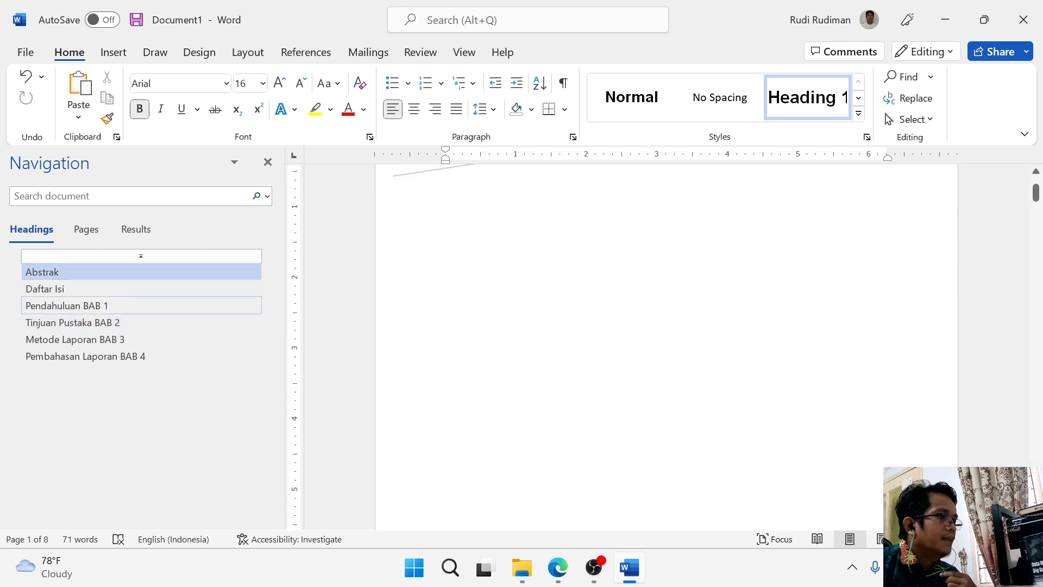
{"action": "left_click", "coordinate": [45, 289]}
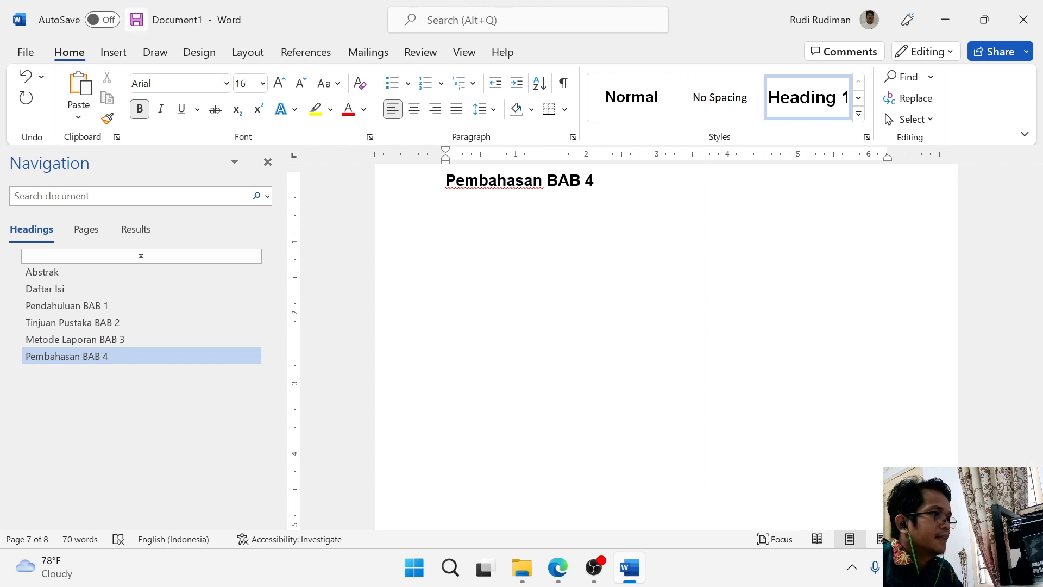
Step: Start saving the document under a new name and browse to drive D: as the location
{"action": "left_click", "coordinate": [25, 53]}
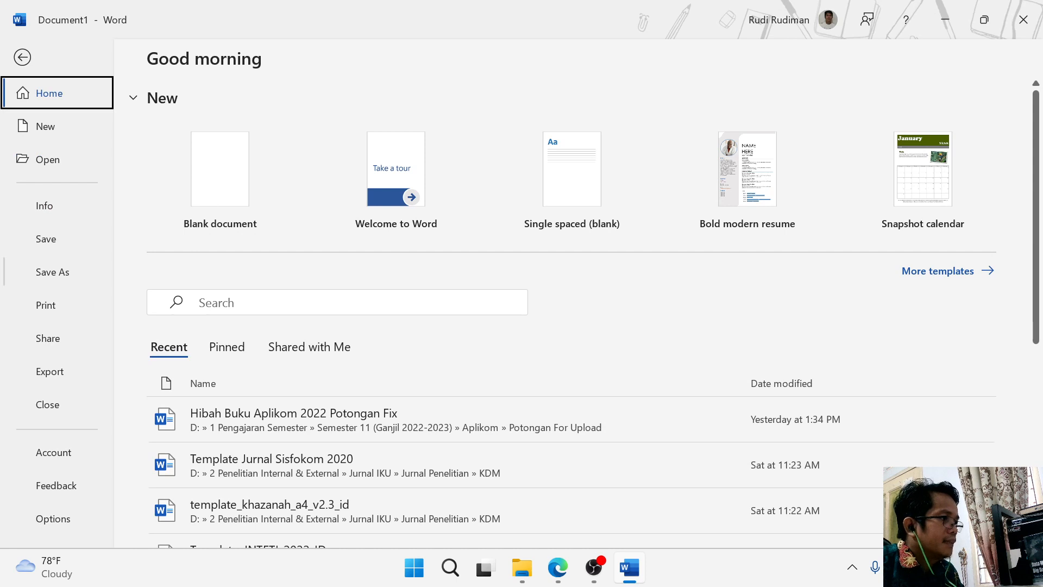
{"action": "left_click", "coordinate": [52, 272]}
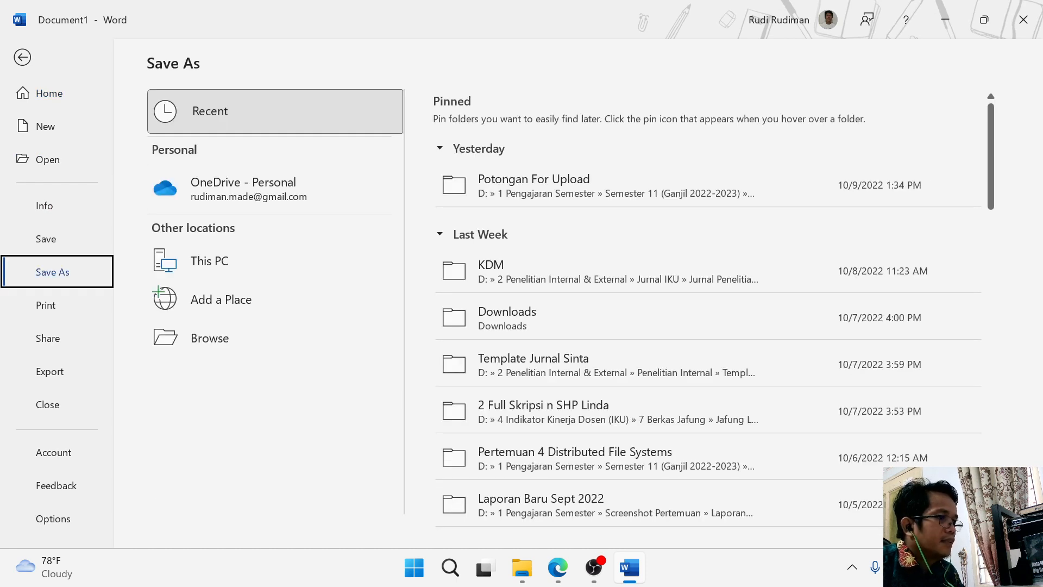
{"action": "left_click", "coordinate": [210, 338]}
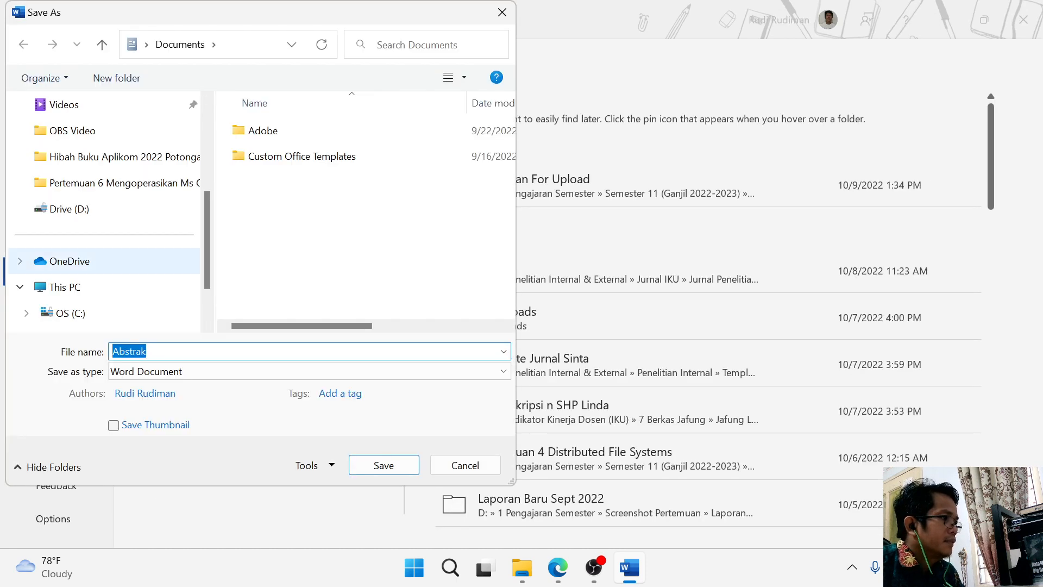
{"action": "left_click", "coordinate": [69, 208]}
{"action": "scroll", "coordinate": [328, 257], "scroll_direction": "down", "scroll_amount": 3}
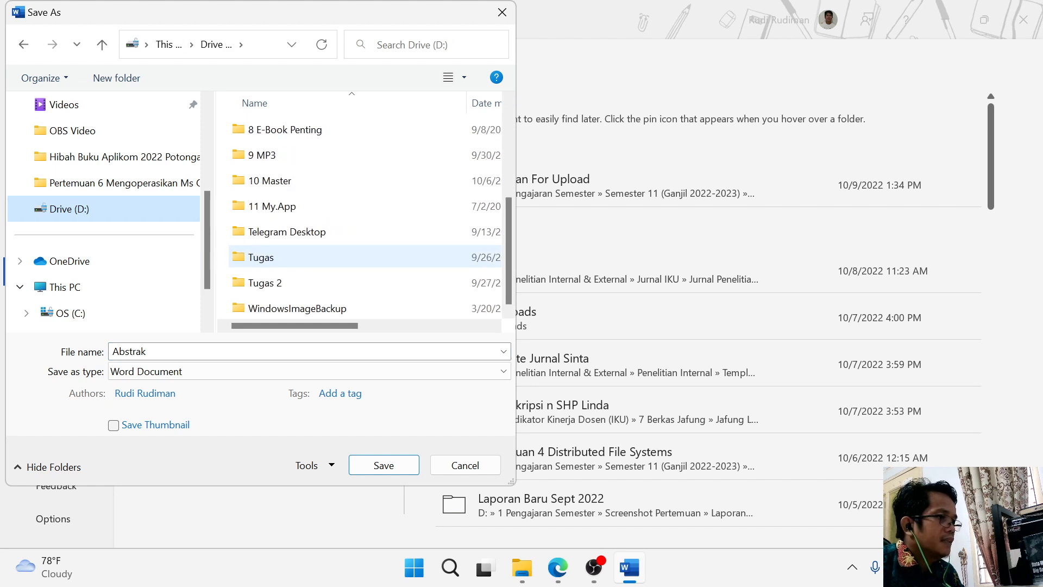
{"action": "scroll", "coordinate": [328, 257], "scroll_direction": "up", "scroll_amount": 3}
{"action": "scroll", "coordinate": [402, 277], "scroll_direction": "down", "scroll_amount": 4}
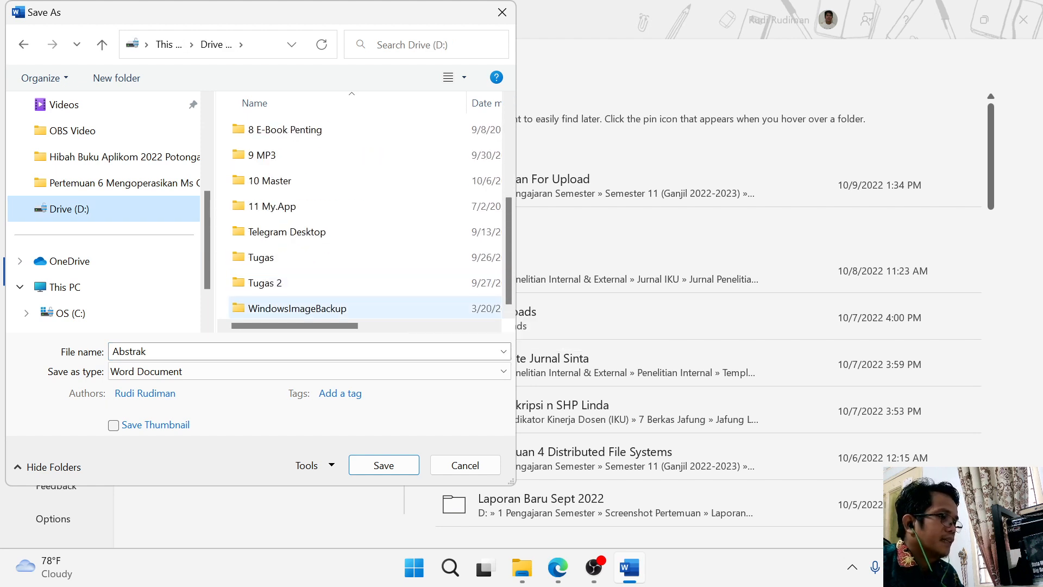
Step: Rename the "Tugas 2" folder on drive D: as "Tugas 5" and open it as the save location
{"action": "left_click", "coordinate": [404, 283]}
{"action": "key", "text": "F2"}
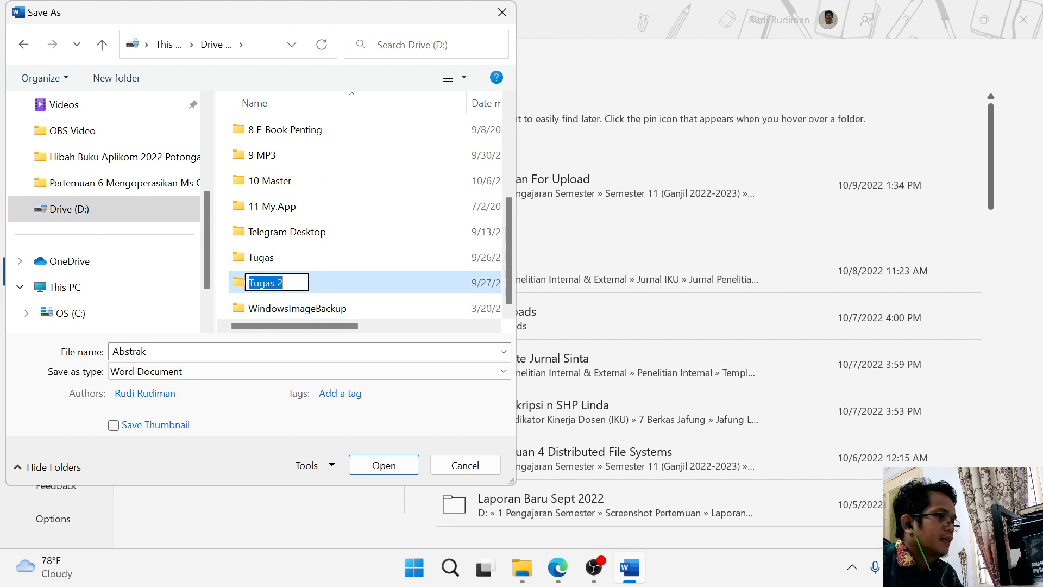
{"action": "key", "text": "End"}
{"action": "key", "text": "BackSpace"}
{"action": "type", "text": "5"}
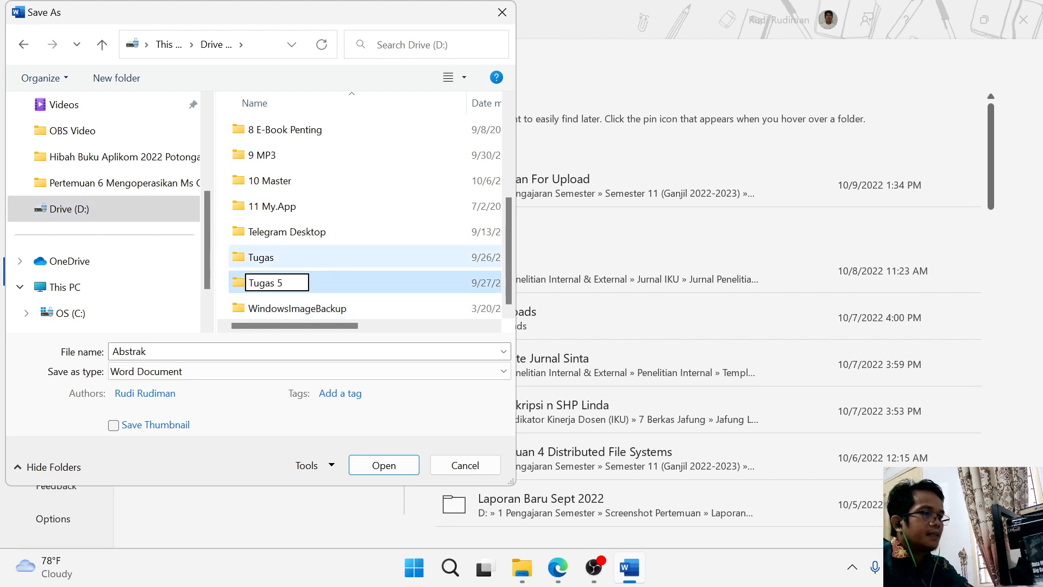
{"action": "key", "text": "Return"}
{"action": "key", "text": "Return"}
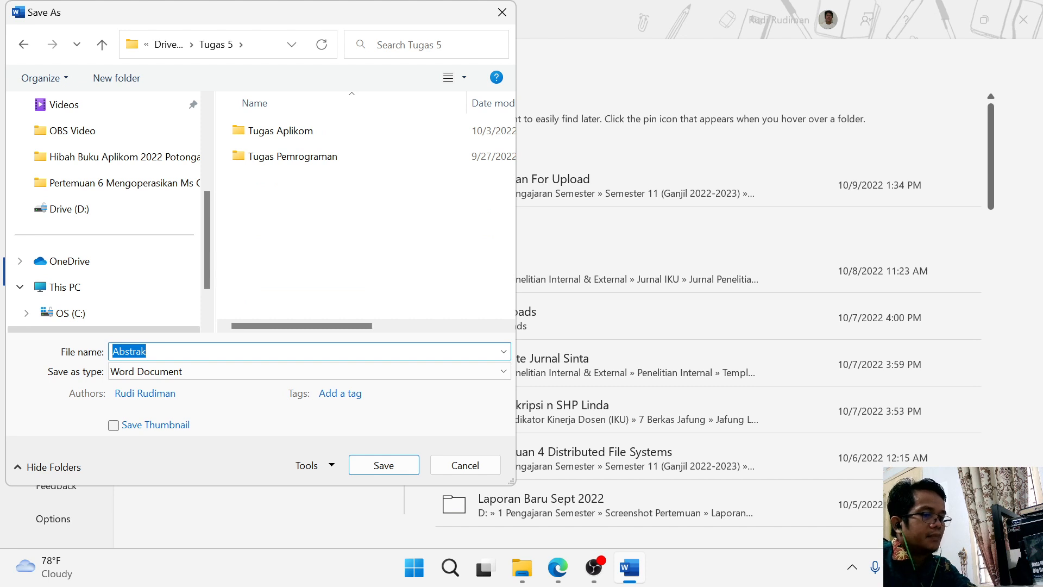
Step: Save the Word document as "Membuat Daftar Isi dan Customisasi Style Word" in the Tugas 5 folder
{"action": "type", "text": "Membuat Daftar Isi "}
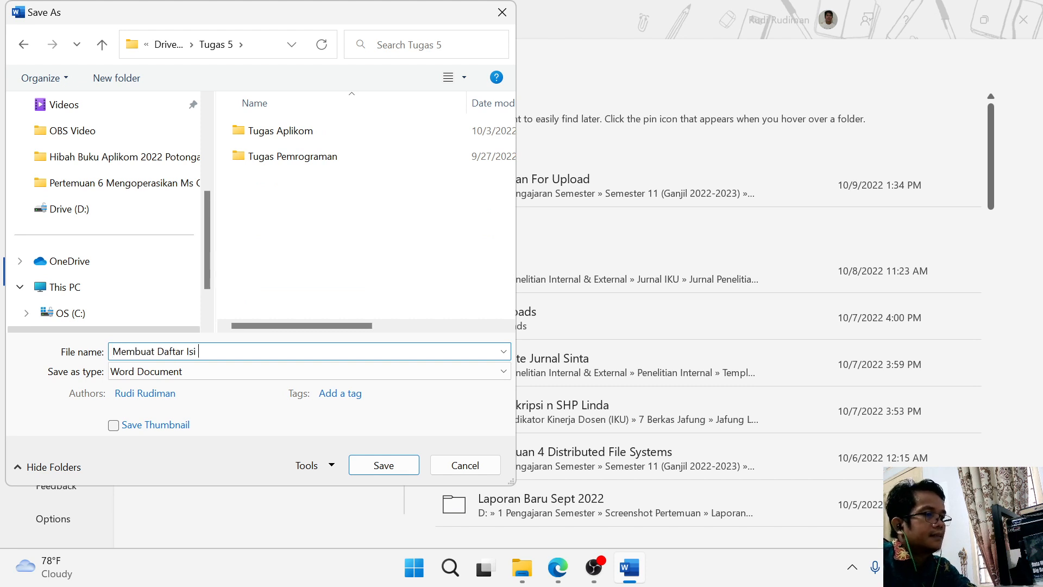
{"action": "type", "text": "dan Style Word"}
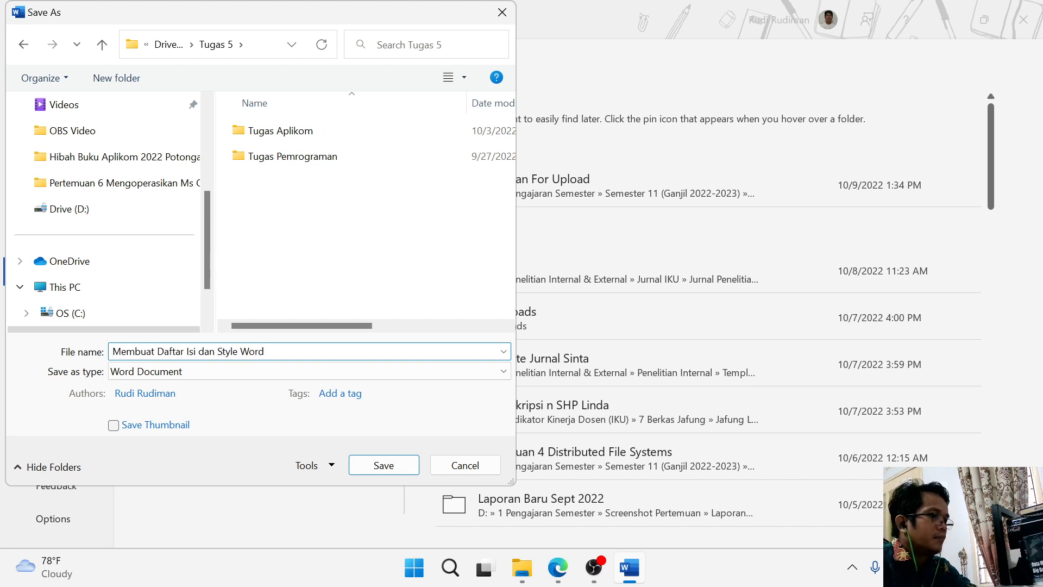
{"action": "key", "text": "ctrl+Left"}
{"action": "key", "text": "ctrl+Left"}
{"action": "type", "text": "Cus"}
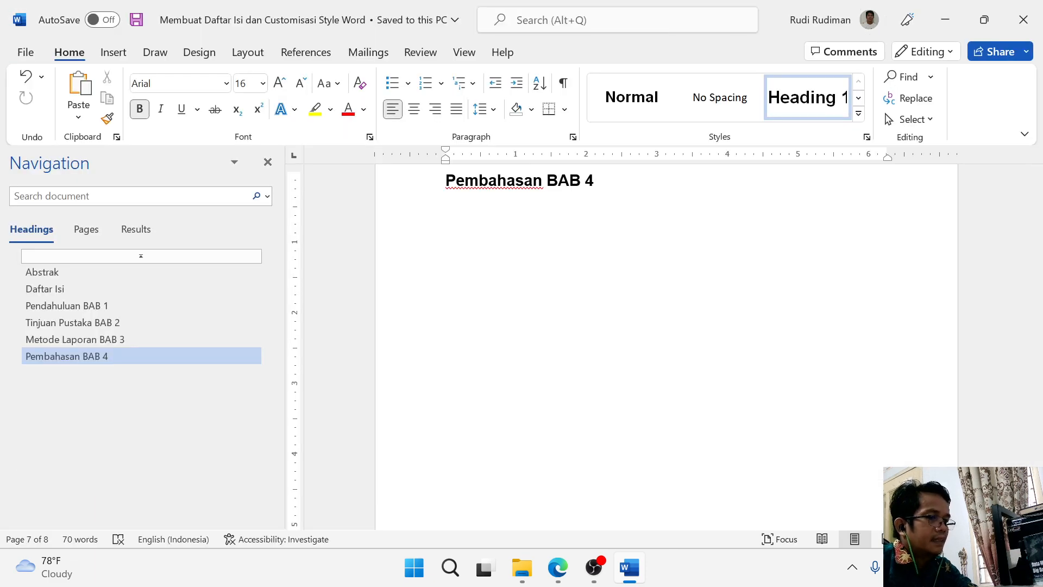
Step: Switch to File Explorer, select the saved document in the Tugas 5 folder on drive D:, and close the document in Word
{"action": "key", "text": "alt+Tab"}
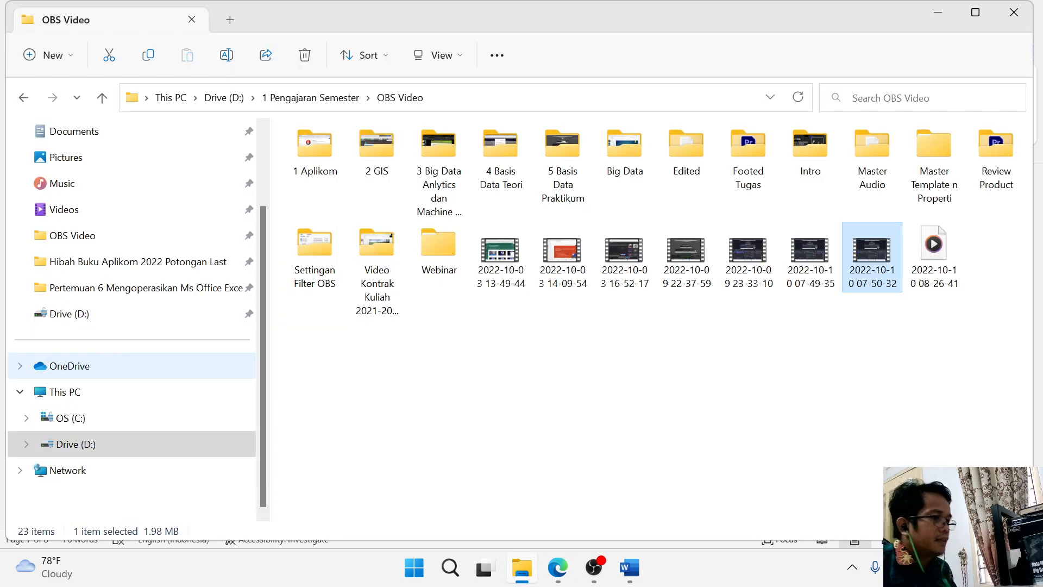
{"action": "left_click", "coordinate": [75, 444]}
{"action": "scroll", "coordinate": [348, 310], "scroll_direction": "down", "scroll_amount": 2}
{"action": "double_click", "coordinate": [321, 433]}
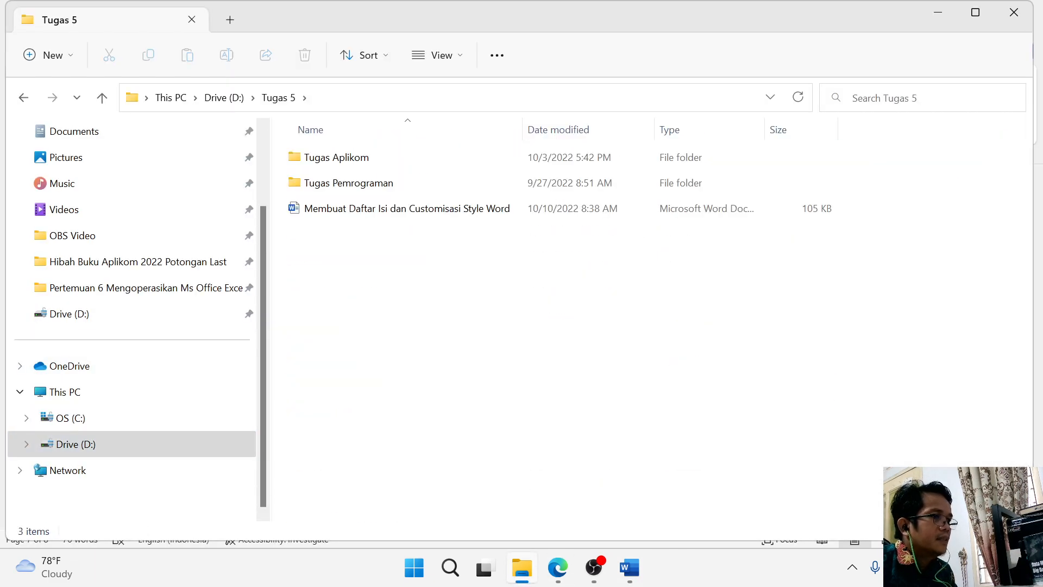
{"action": "left_click", "coordinate": [406, 209]}
{"action": "left_click", "coordinate": [630, 567]}
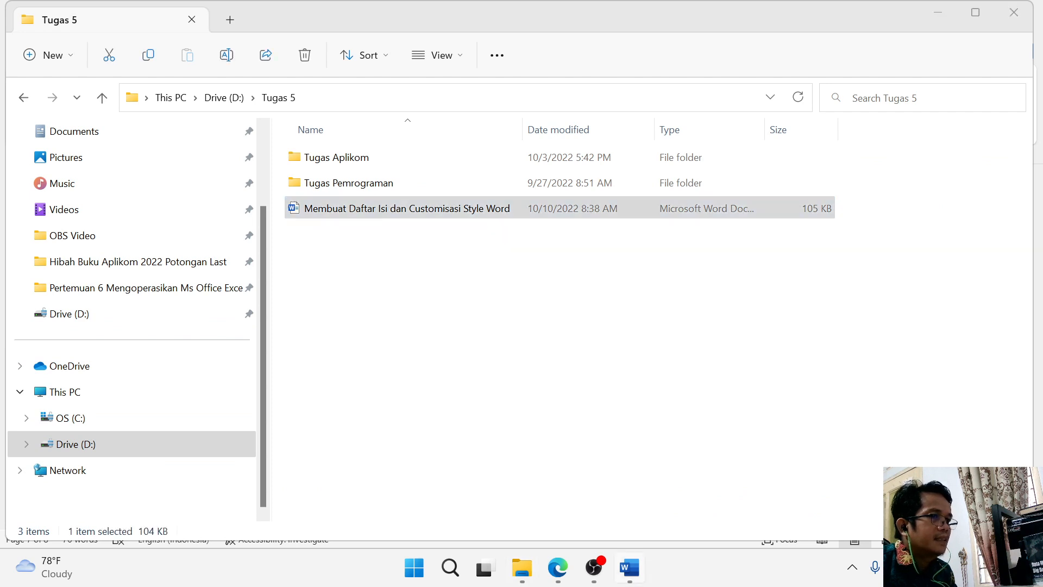
{"action": "left_click", "coordinate": [1027, 13]}
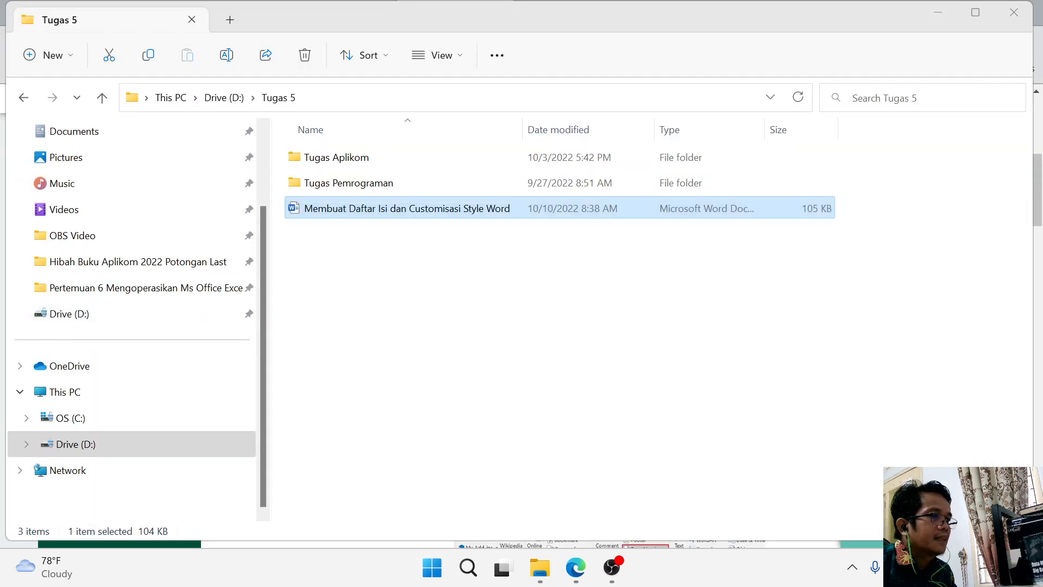
Step: Reopen the saved document "Membuat Daftar Isi dan Customisasi Style Word" and go to the Pendahuluan BAB 1 page
{"action": "key", "text": "Return"}
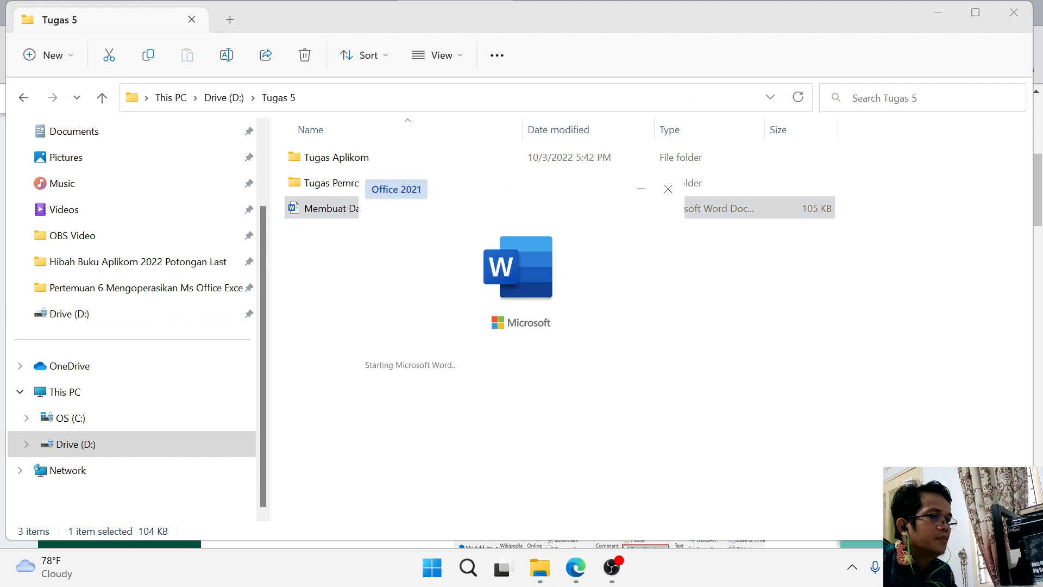
{"action": "left_click_drag", "start_coordinate": [1035, 443], "coordinate": [1035, 242]}
Step: Switch to the browser, open loremipsum.io in a new tab and copy the three paragraphs explaining lorem ipsum
{"action": "key", "text": "alt+Tab"}
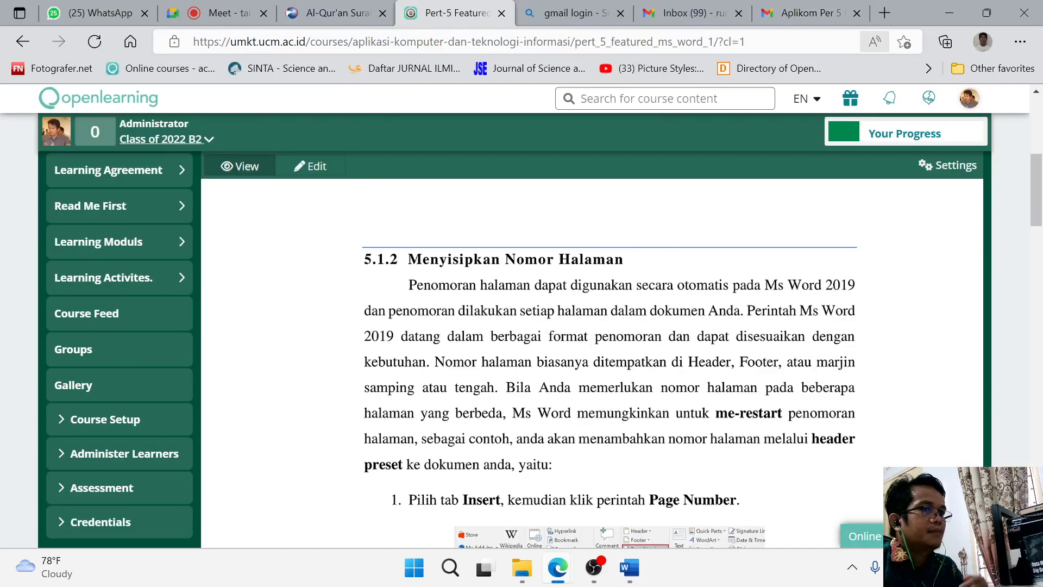
{"action": "key", "text": "ctrl+t"}
{"action": "type", "text": "lorem"}
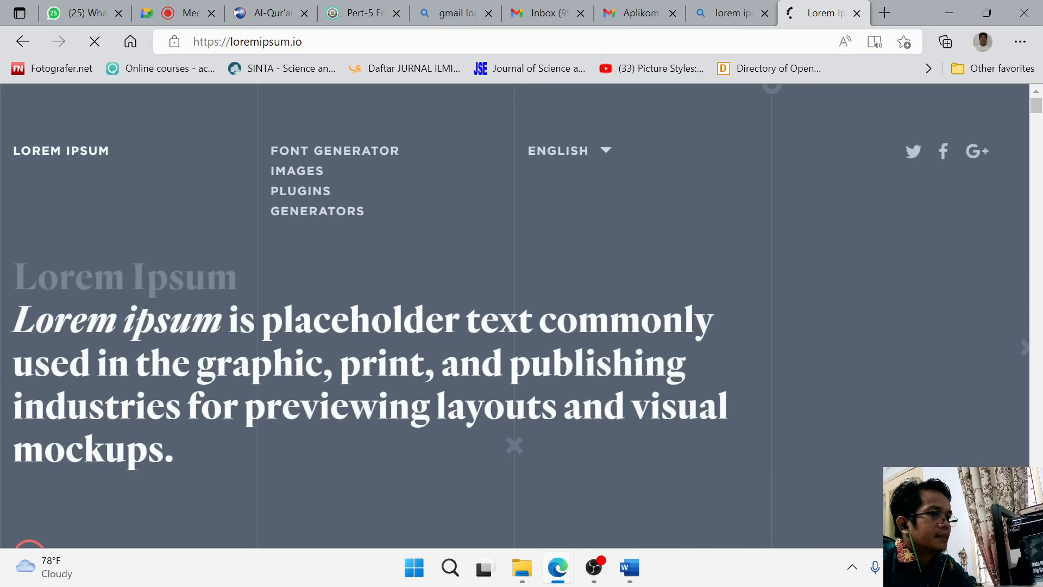
{"action": "scroll", "coordinate": [515, 326], "scroll_direction": "down", "scroll_amount": 10}
{"action": "left_click_drag", "start_coordinate": [273, 239], "coordinate": [599, 412]}
{"action": "key", "text": "ctrl+c"}
{"action": "scroll", "coordinate": [305, 361], "scroll_direction": "down", "scroll_amount": 2}
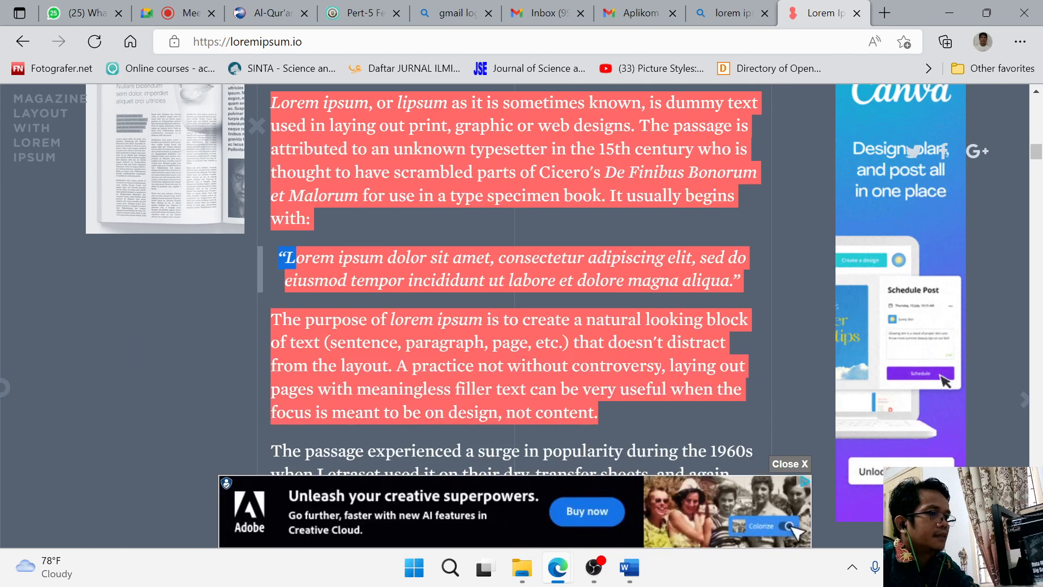
Step: Switch to Word and paste the copied paragraphs below the Pendahuluan BAB 1 heading
{"action": "key", "text": "alt+Tab"}
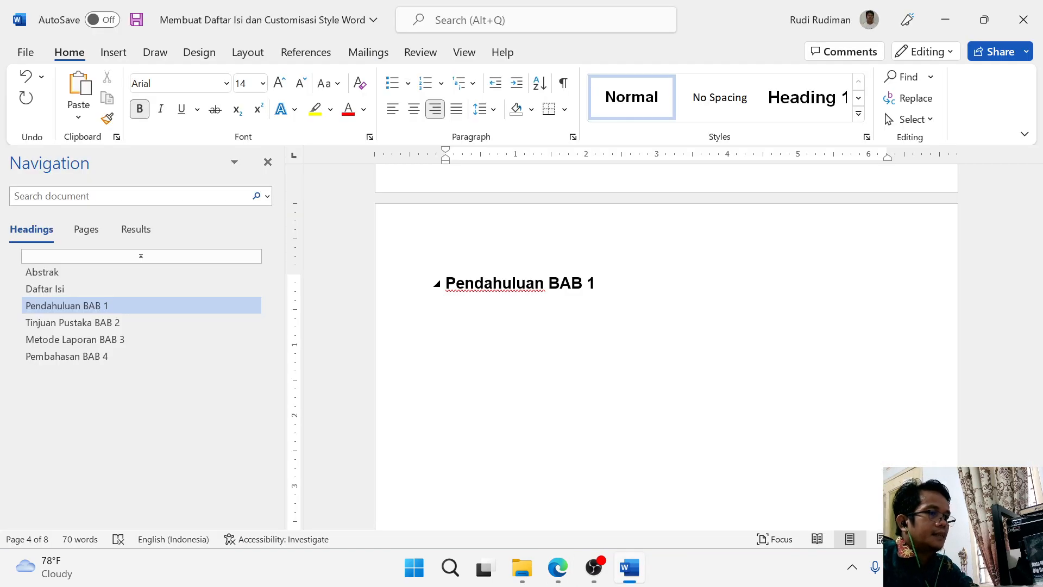
{"action": "key", "text": "ctrl+v"}
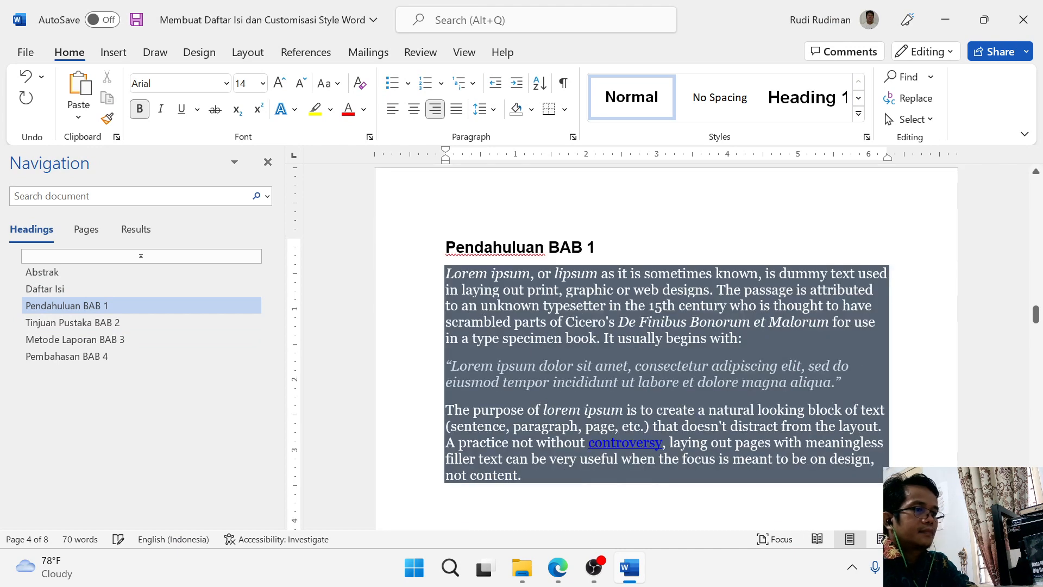
{"action": "scroll", "coordinate": [666, 348], "scroll_direction": "down", "scroll_amount": 1}
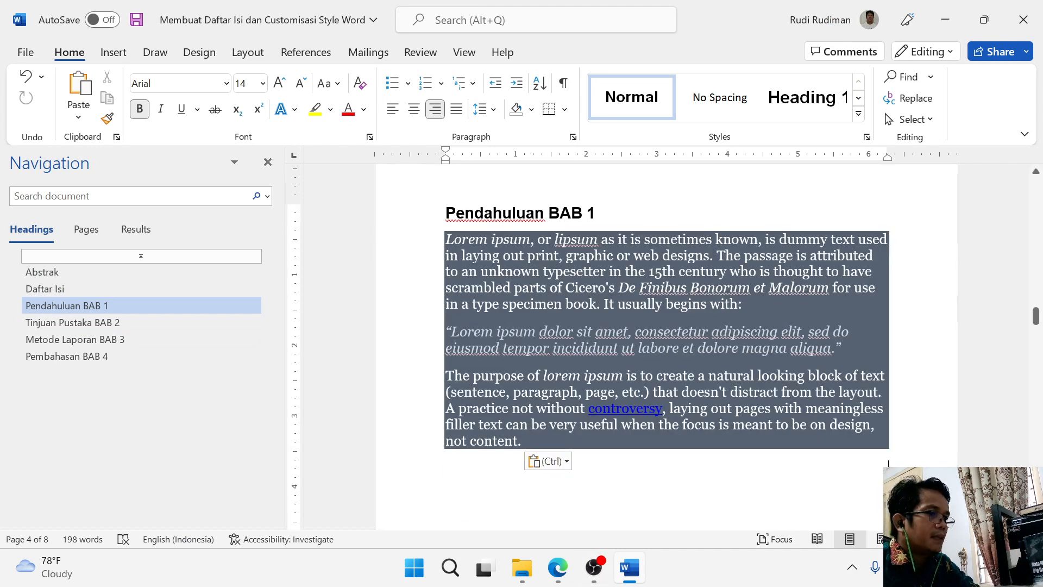
Step: Modify the Normal style to Arial 12 pt, non-bold, with justified alignment
{"action": "left_click_drag", "start_coordinate": [447, 240], "coordinate": [526, 442]}
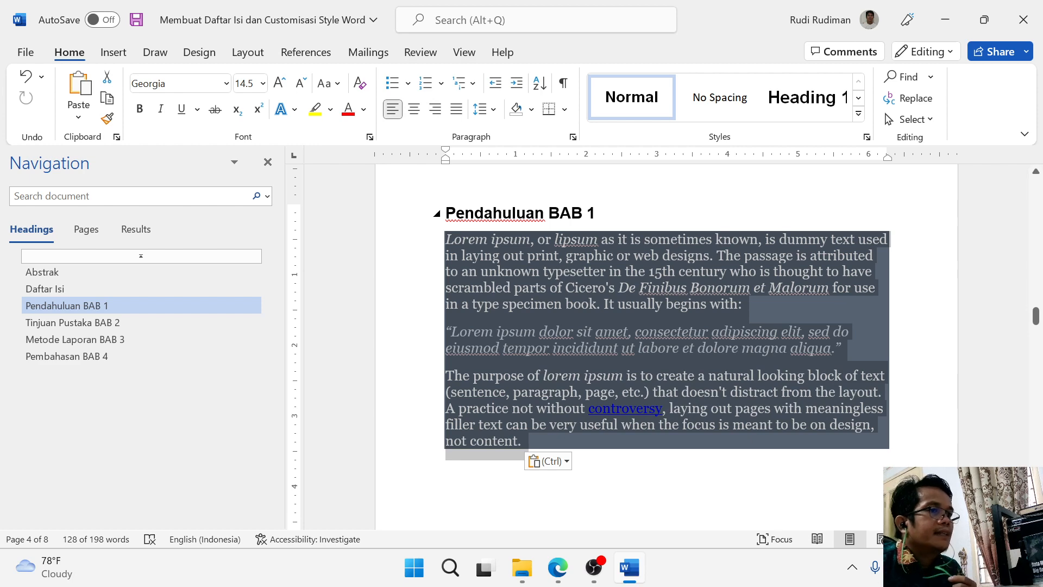
{"action": "right_click", "coordinate": [640, 100]}
{"action": "left_click", "coordinate": [661, 138]}
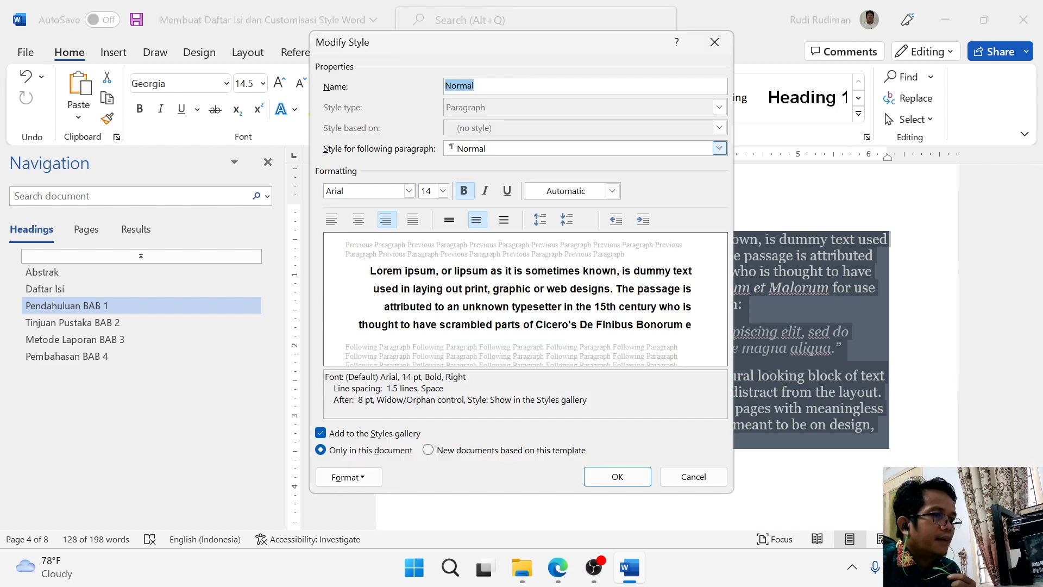
{"action": "left_click", "coordinate": [443, 190]}
{"action": "left_click", "coordinate": [427, 251]}
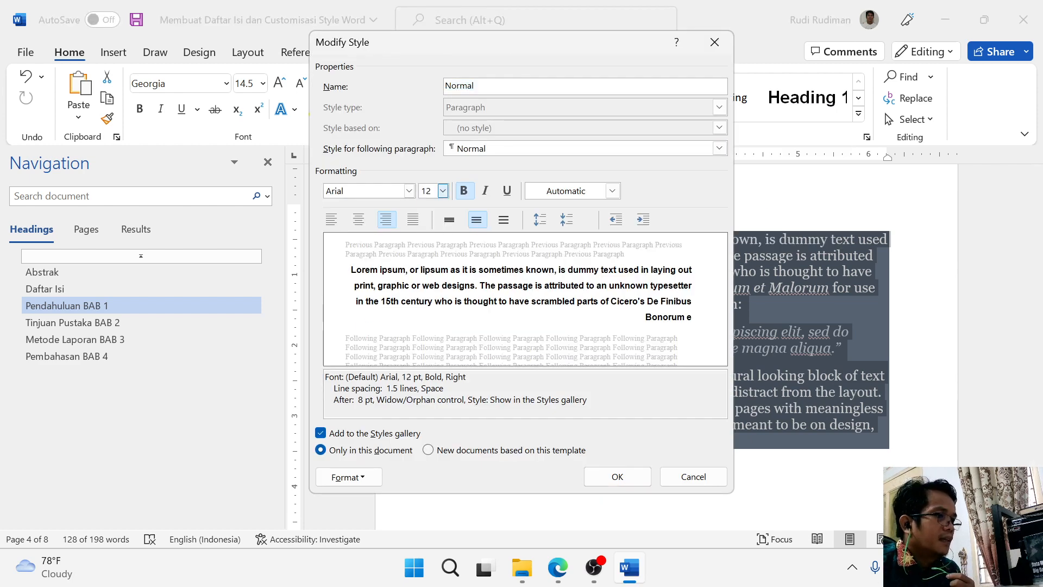
{"action": "left_click", "coordinate": [408, 191]}
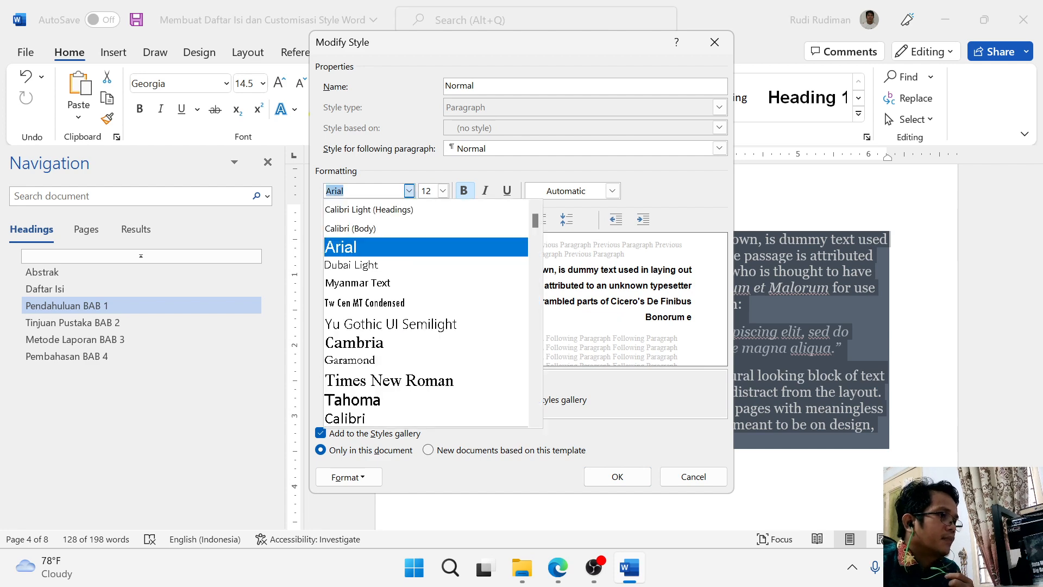
{"action": "left_click", "coordinate": [349, 244]}
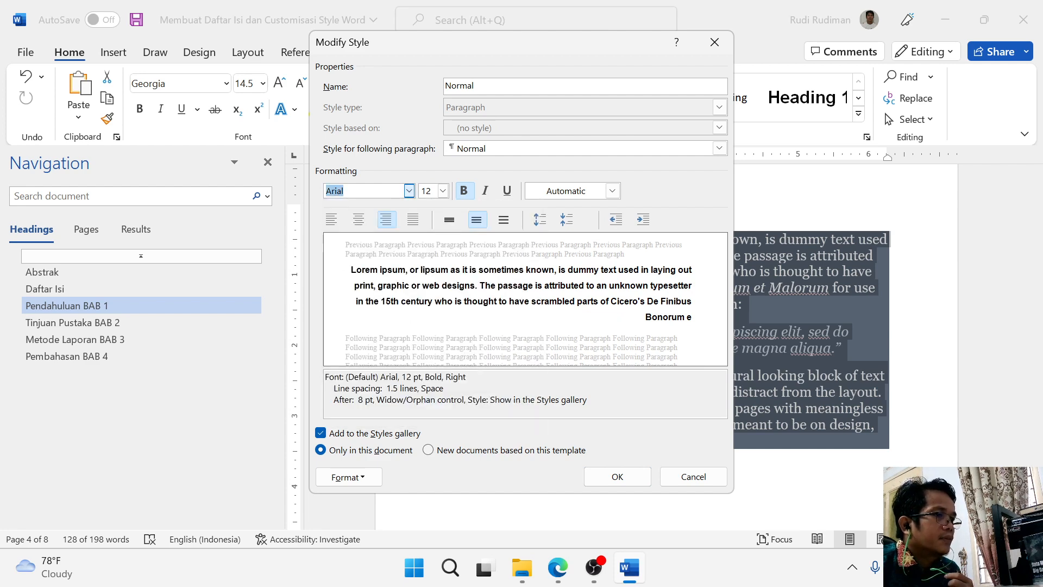
{"action": "left_click", "coordinate": [463, 190]}
{"action": "left_click", "coordinate": [413, 219]}
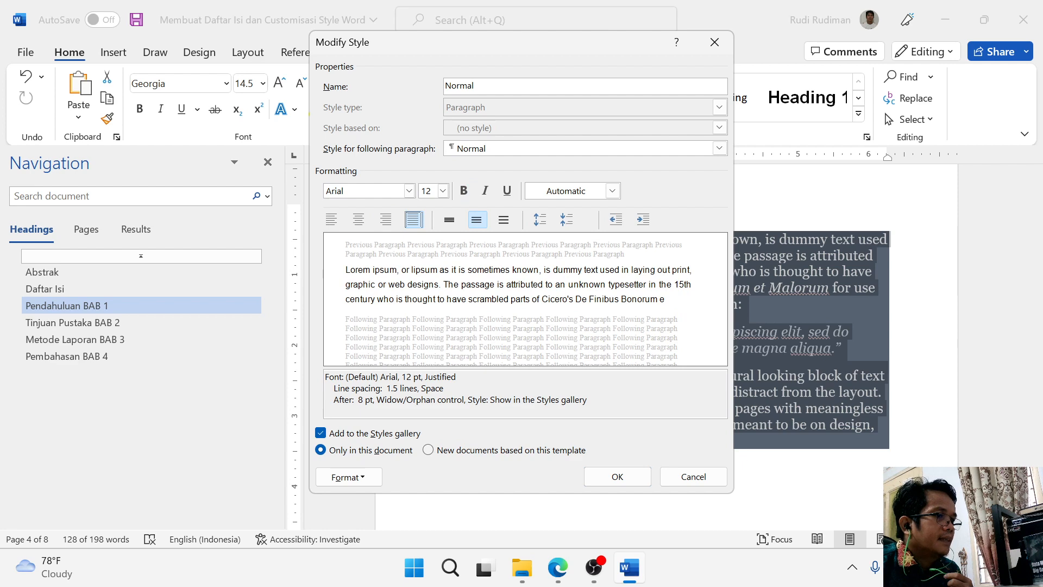
{"action": "left_click", "coordinate": [617, 476]}
Step: Remove the dark background shading from the pasted lorem ipsum paragraphs
{"action": "left_click_drag", "start_coordinate": [446, 239], "coordinate": [518, 442]}
{"action": "left_click", "coordinate": [531, 109]}
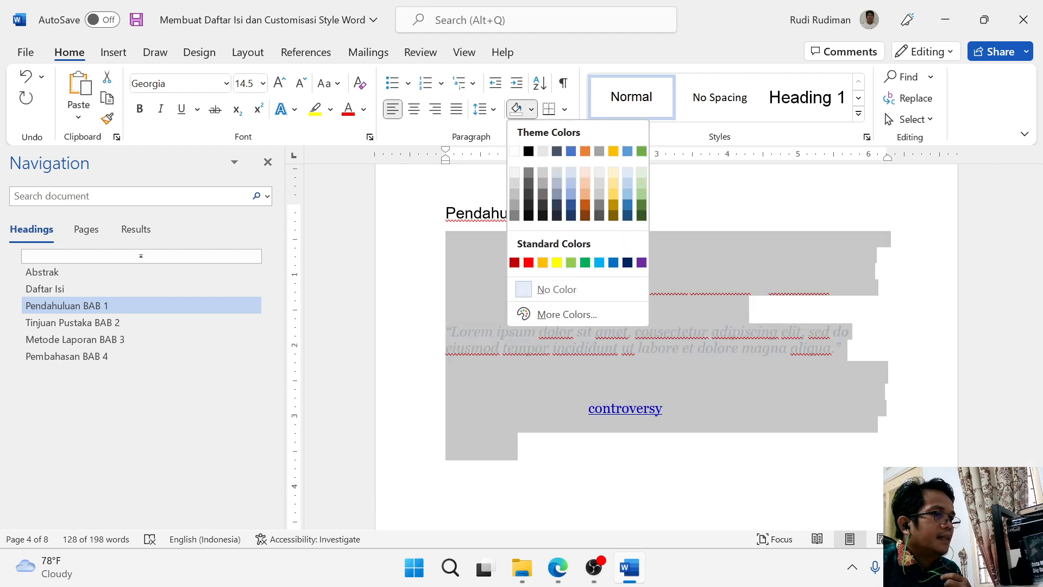
{"action": "left_click", "coordinate": [531, 109]}
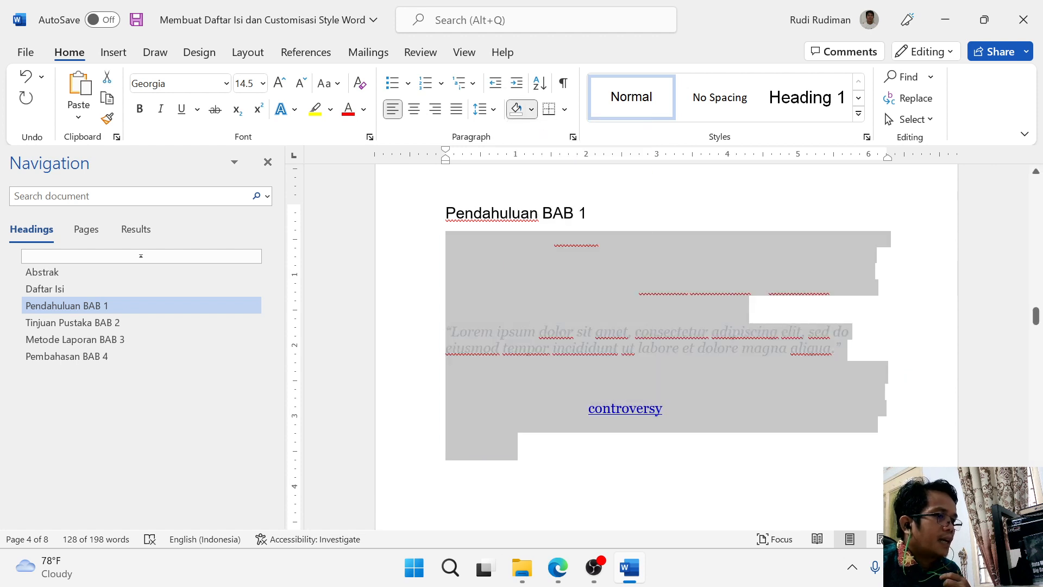
Step: Set the font colour of the pasted paragraphs to Automatic and justify them
{"action": "left_click", "coordinate": [363, 109]}
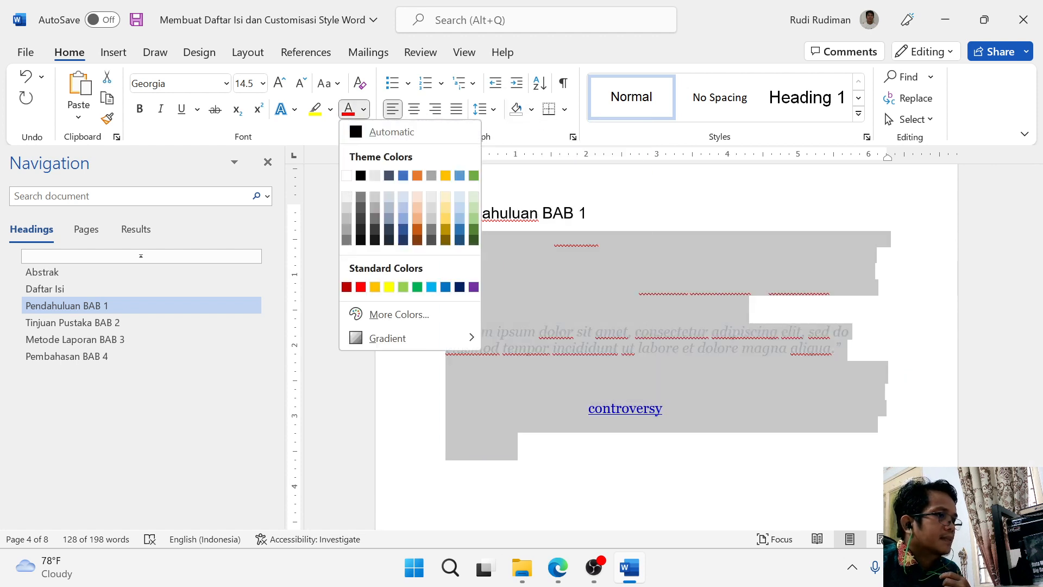
{"action": "left_click", "coordinate": [374, 131]}
{"action": "left_click", "coordinate": [456, 110]}
{"action": "left_click", "coordinate": [693, 332]}
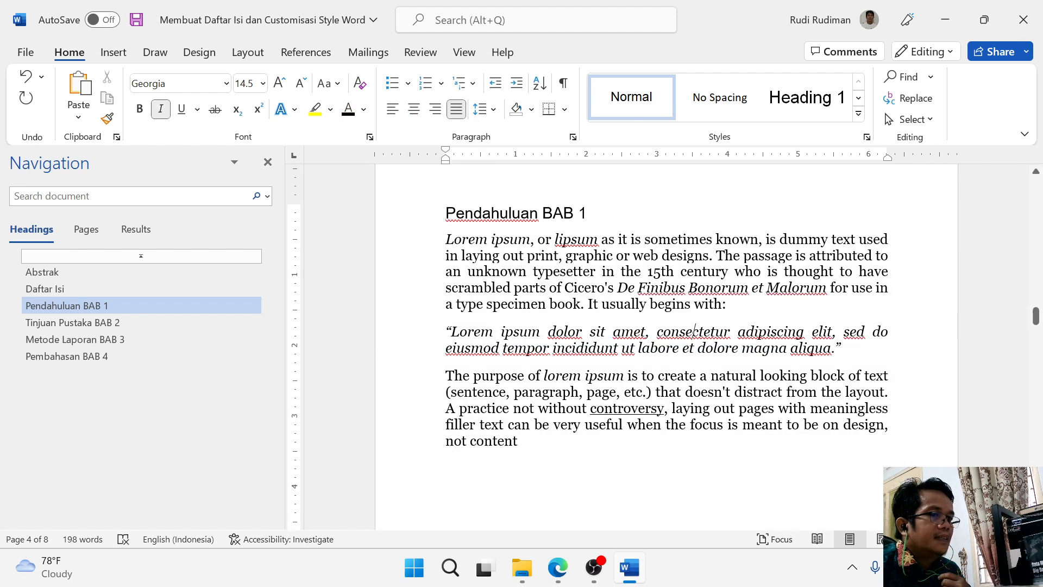
Step: Remove the italics from the quoted paragraph and indent the first line of the first paragraph under Pendahuluan BAB 1
{"action": "left_click_drag", "start_coordinate": [841, 348], "coordinate": [446, 332]}
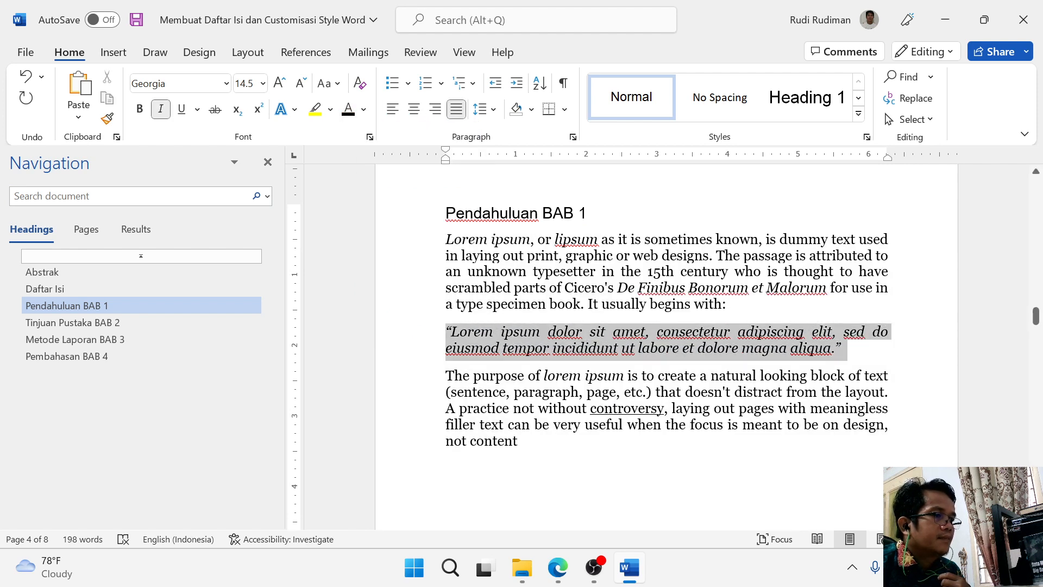
{"action": "left_click", "coordinate": [160, 109]}
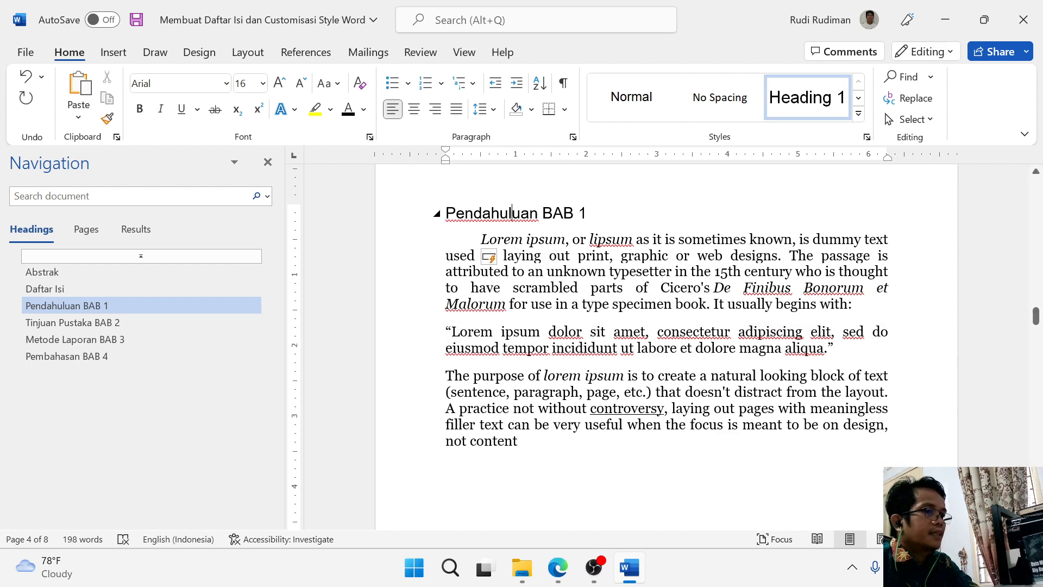
{"action": "right_click", "coordinate": [808, 97]}
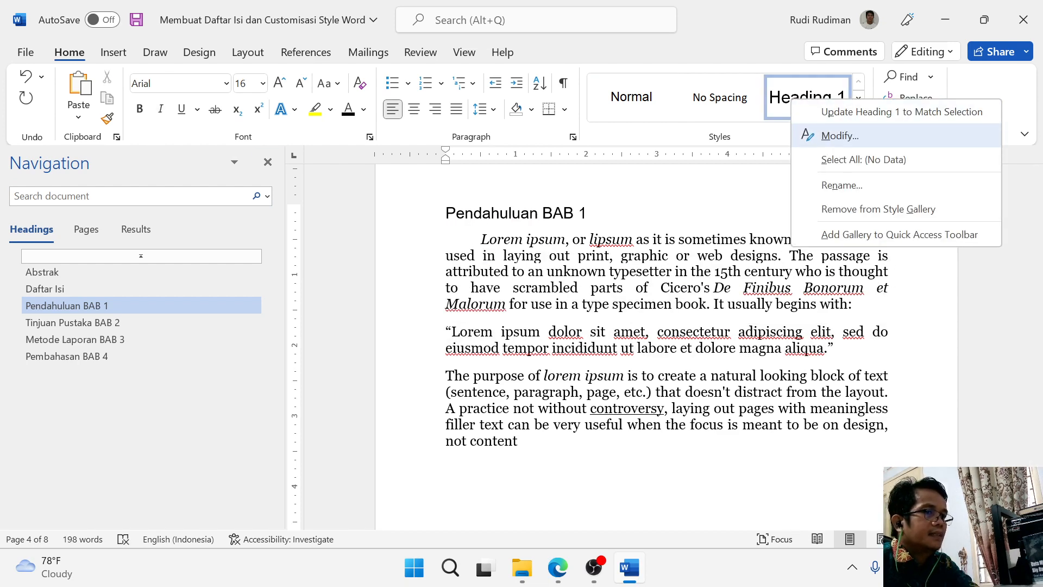
{"action": "left_click", "coordinate": [839, 136]}
{"action": "left_click", "coordinate": [614, 475]}
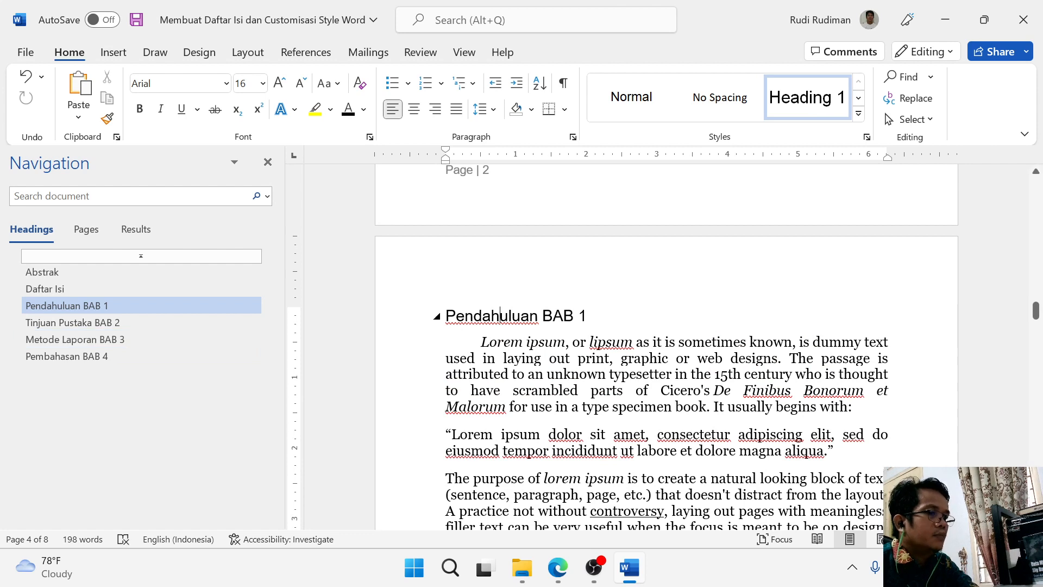
Step: Modify the Heading 1 style to 12 pt bold
{"action": "right_click", "coordinate": [808, 98]}
{"action": "left_click", "coordinate": [850, 128]}
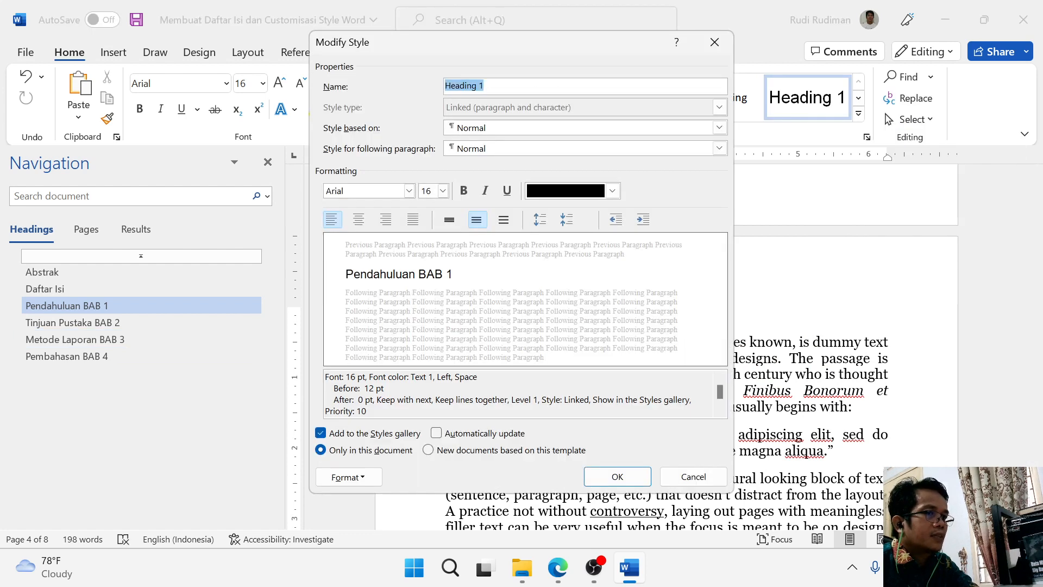
{"action": "left_click", "coordinate": [443, 190]}
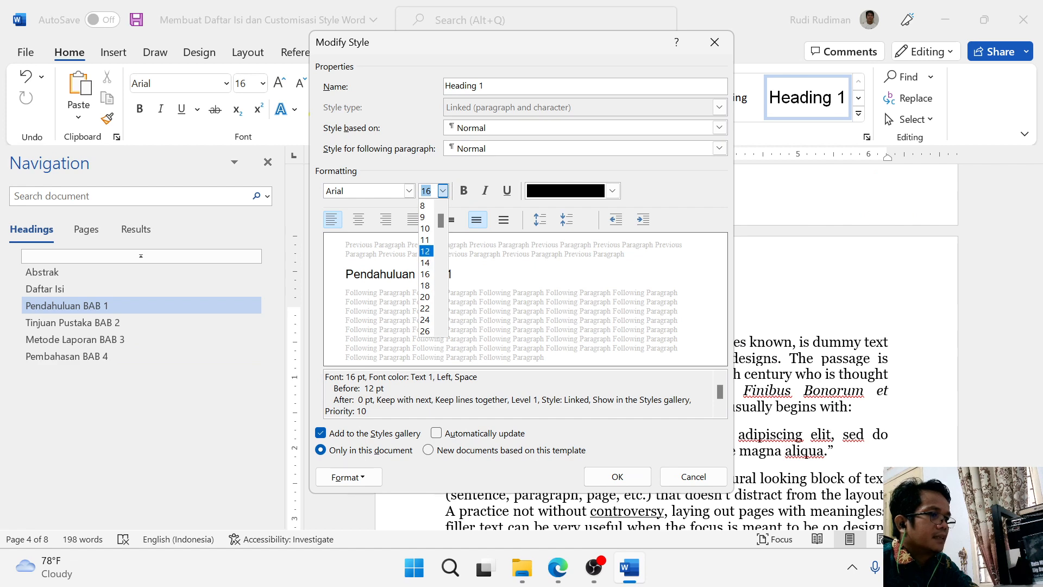
{"action": "left_click", "coordinate": [425, 251]}
{"action": "left_click", "coordinate": [464, 190]}
{"action": "left_click", "coordinate": [617, 477]}
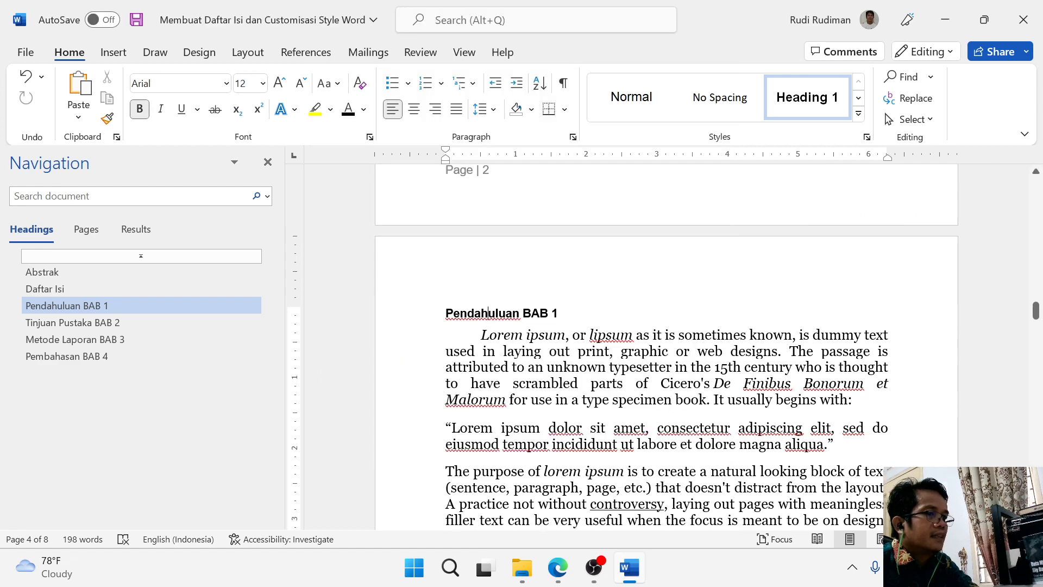
Step: Go through the Daftar Isi, Pendahuluan BAB 1 and Tinjuan Pustaka BAB 2 headings to check their formatting
{"action": "scroll", "coordinate": [666, 348], "scroll_direction": "down", "scroll_amount": 6}
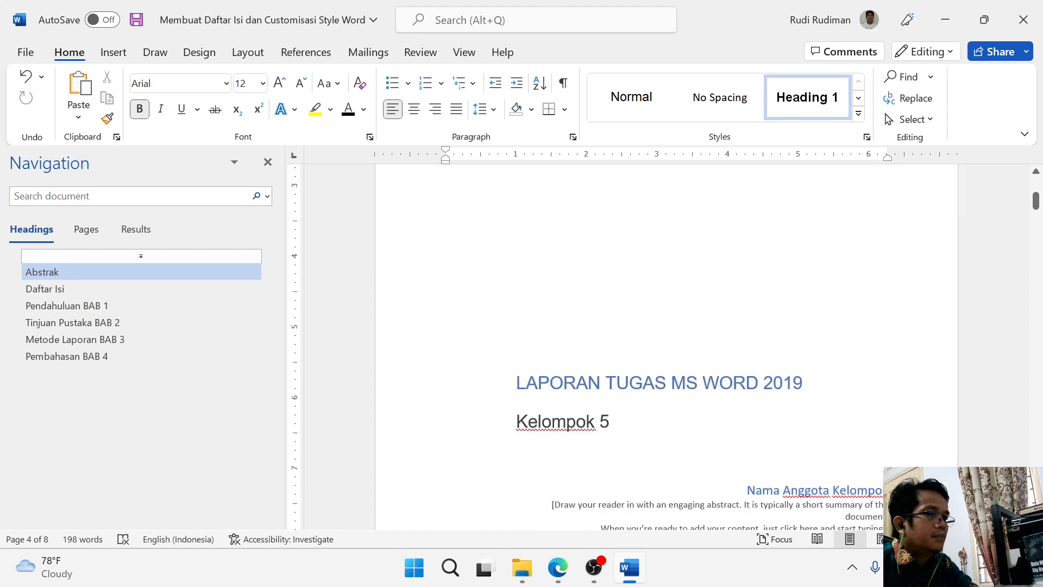
{"action": "left_click", "coordinate": [65, 289]}
{"action": "left_click", "coordinate": [66, 306]}
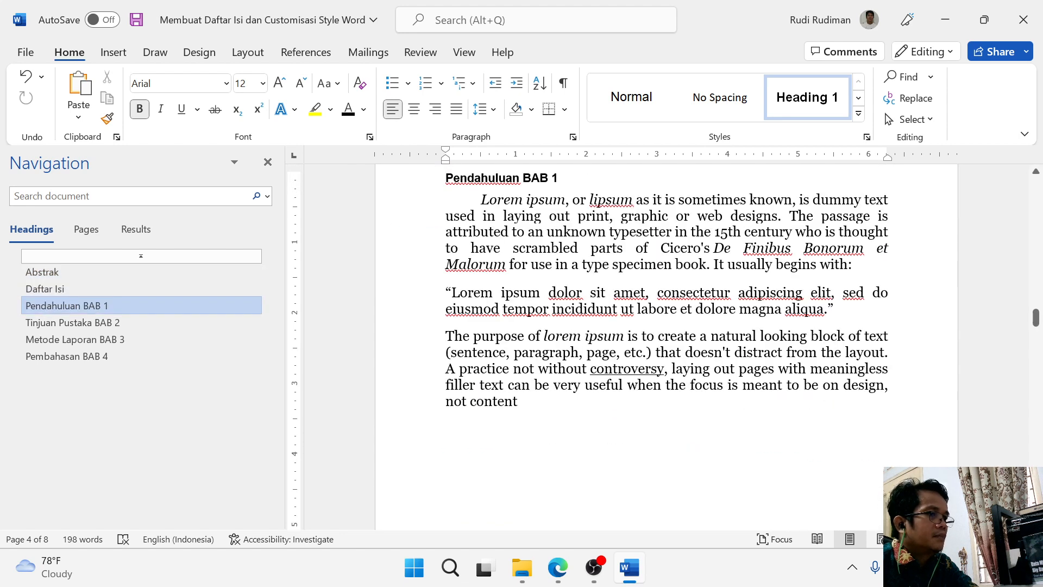
{"action": "left_click", "coordinate": [73, 323]}
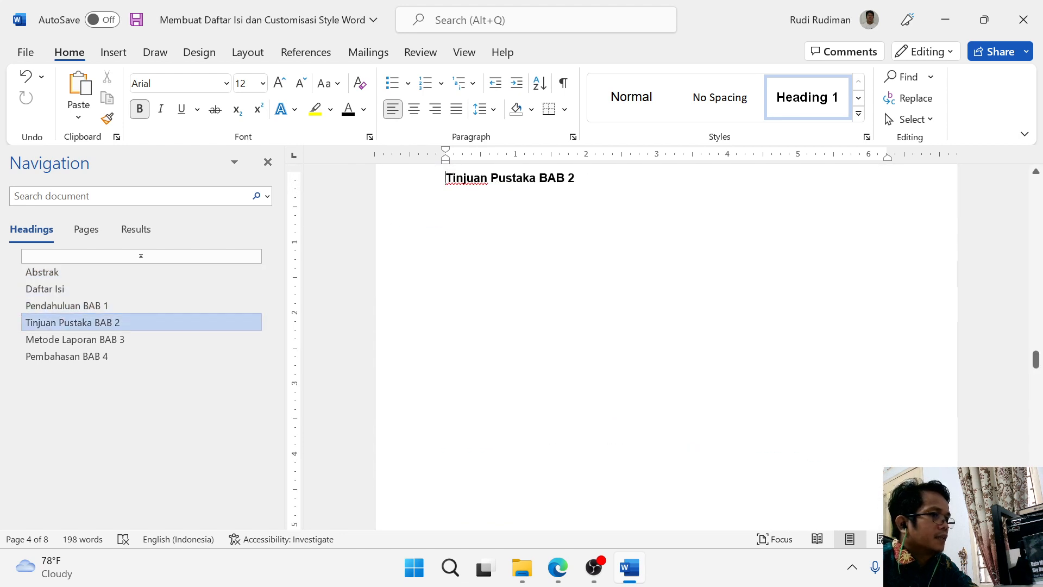
Step: Switch to the browser and find the section on creating style formats in the third Pert-5 Featured Ms Word course page
{"action": "left_click", "coordinate": [558, 568]}
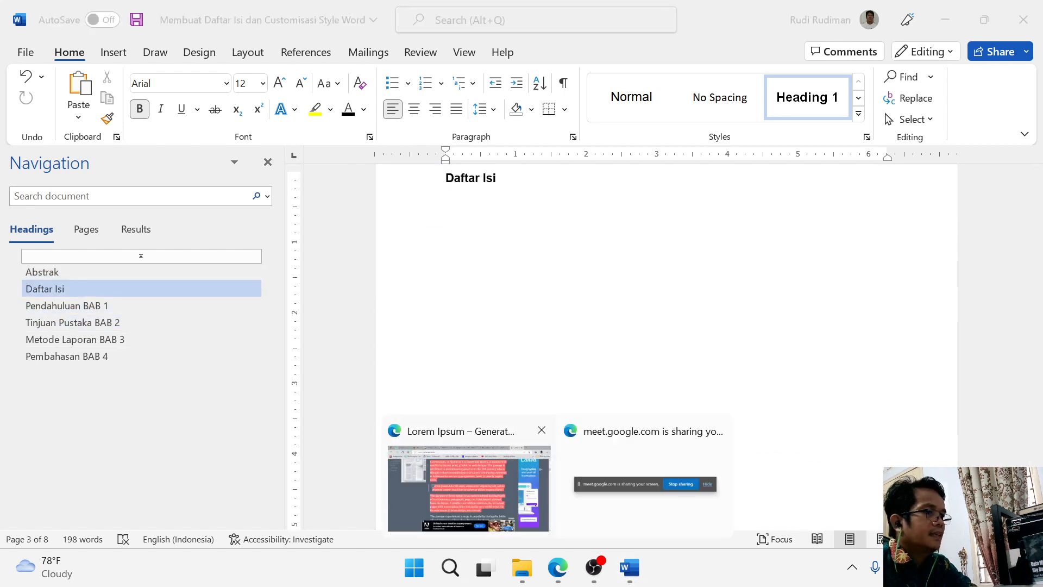
{"action": "left_click", "coordinate": [468, 484]}
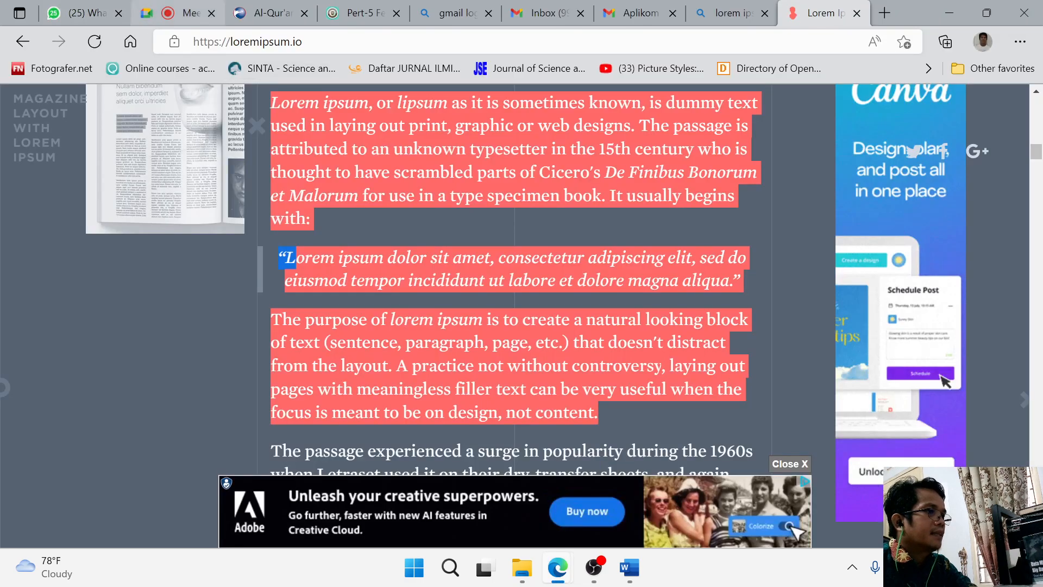
{"action": "left_click", "coordinate": [356, 12]}
{"action": "scroll", "coordinate": [592, 359], "scroll_direction": "up", "scroll_amount": 4}
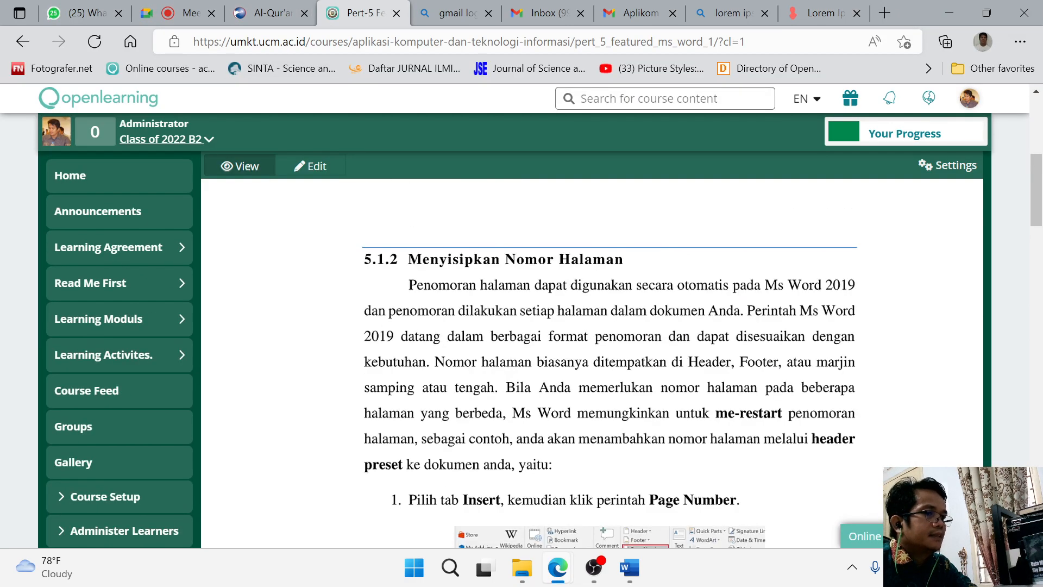
{"action": "scroll", "coordinate": [592, 359], "scroll_direction": "down", "scroll_amount": 10}
{"action": "scroll", "coordinate": [592, 359], "scroll_direction": "down", "scroll_amount": 8}
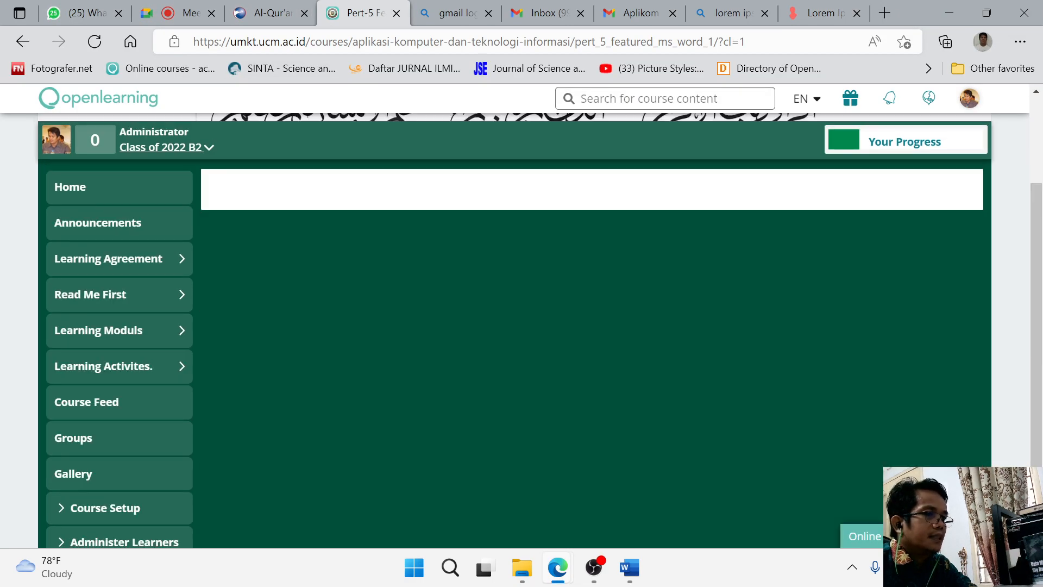
{"action": "scroll", "coordinate": [592, 359], "scroll_direction": "down", "scroll_amount": 4}
{"action": "scroll", "coordinate": [592, 358], "scroll_direction": "up", "scroll_amount": 3}
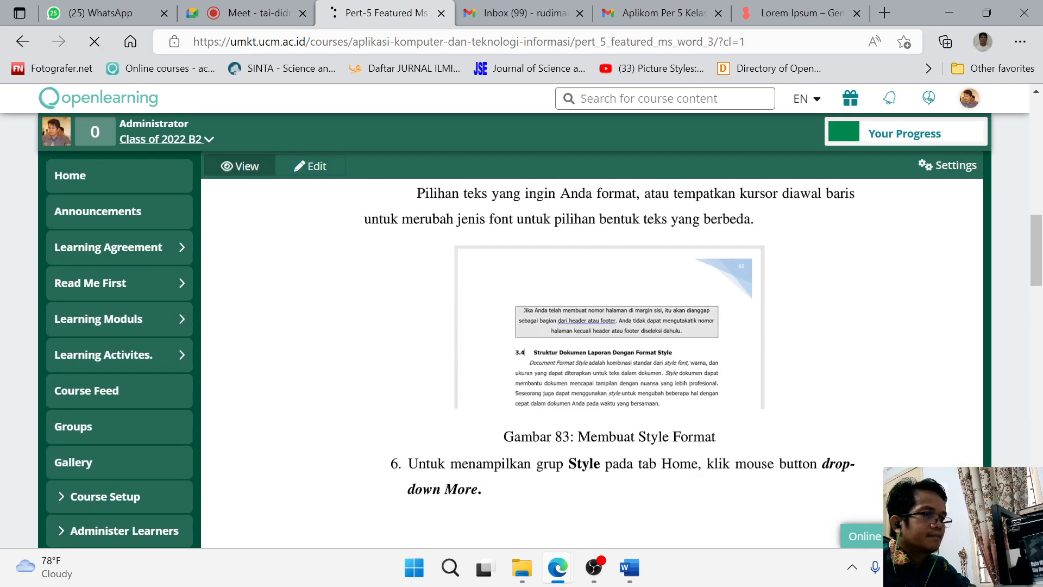
Step: Switch to Word and add an empty paragraph after the last pasted paragraph of Pendahuluan BAB 1
{"action": "key", "text": "alt+Tab"}
{"action": "left_click", "coordinate": [67, 306]}
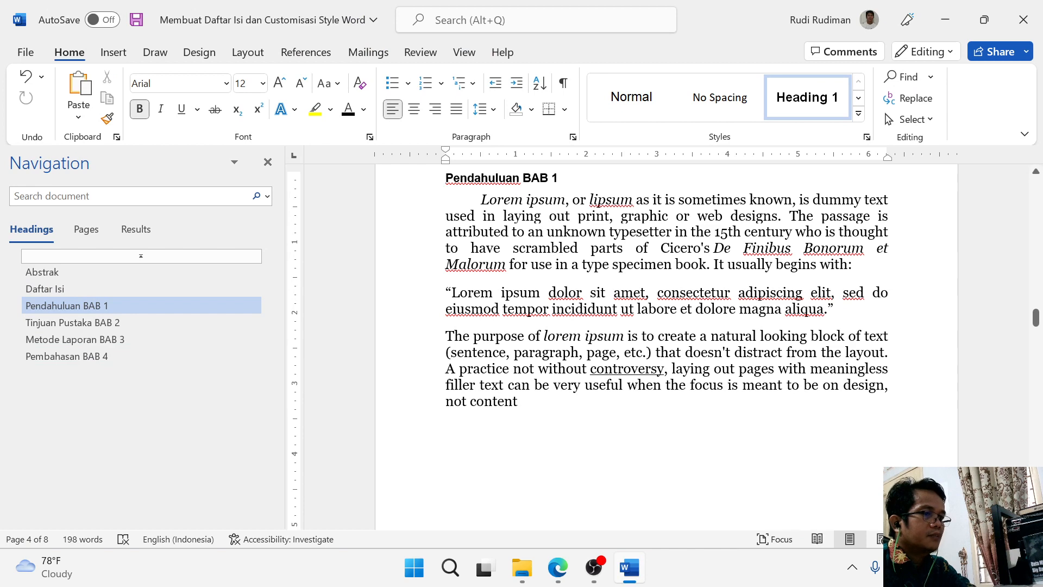
{"action": "left_click", "coordinate": [523, 401]}
{"action": "key", "text": "Return"}
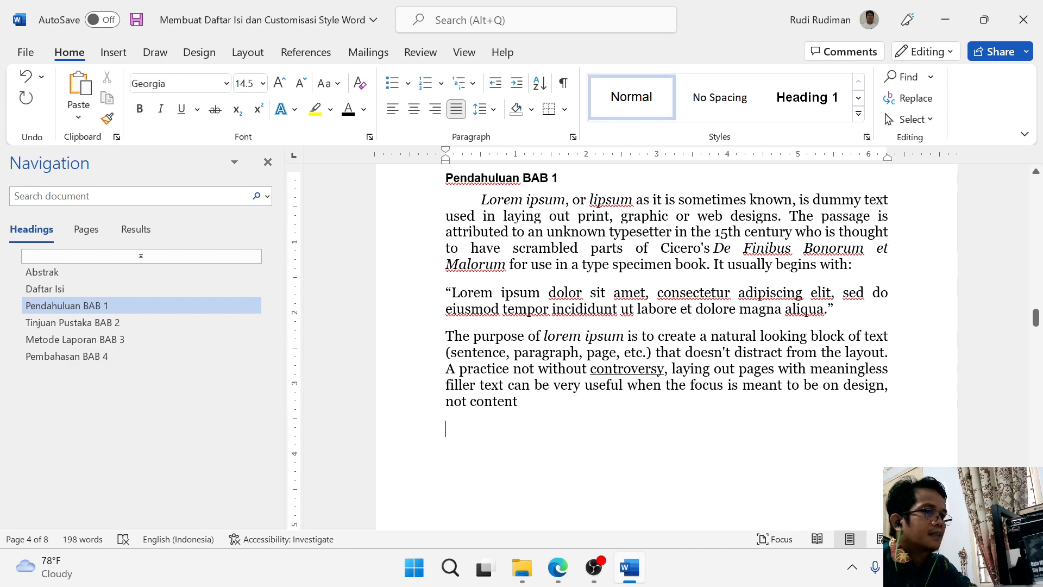
Step: Switch to the browser and copy the sentence beginning "From its medieval origins" from the Lorem Ipsum page
{"action": "left_click", "coordinate": [558, 568]}
{"action": "left_click", "coordinate": [468, 487]}
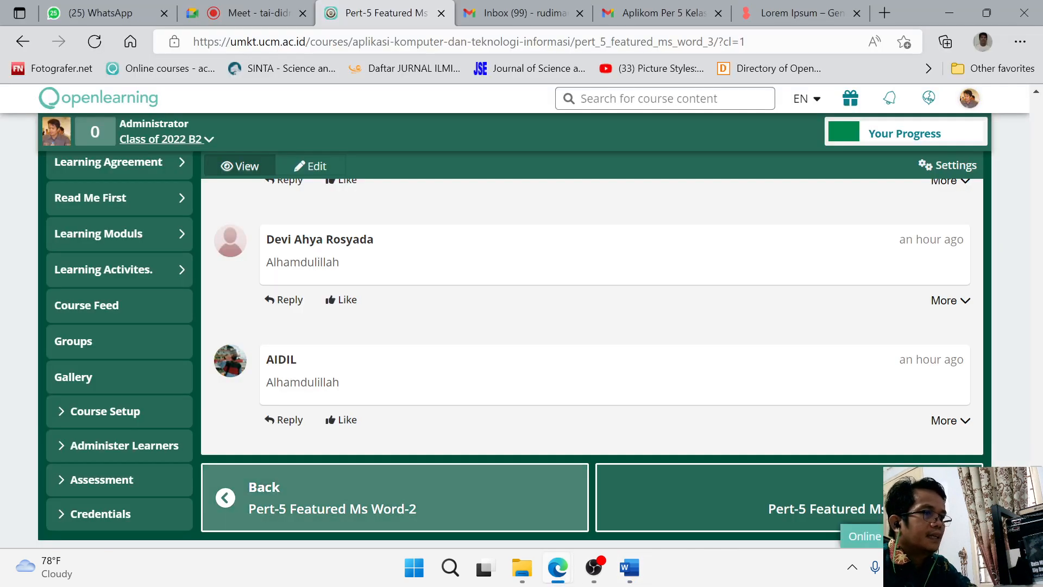
{"action": "left_click", "coordinate": [798, 13]}
{"action": "scroll", "coordinate": [515, 272], "scroll_direction": "down", "scroll_amount": 5}
{"action": "scroll", "coordinate": [514, 315], "scroll_direction": "up", "scroll_amount": 10}
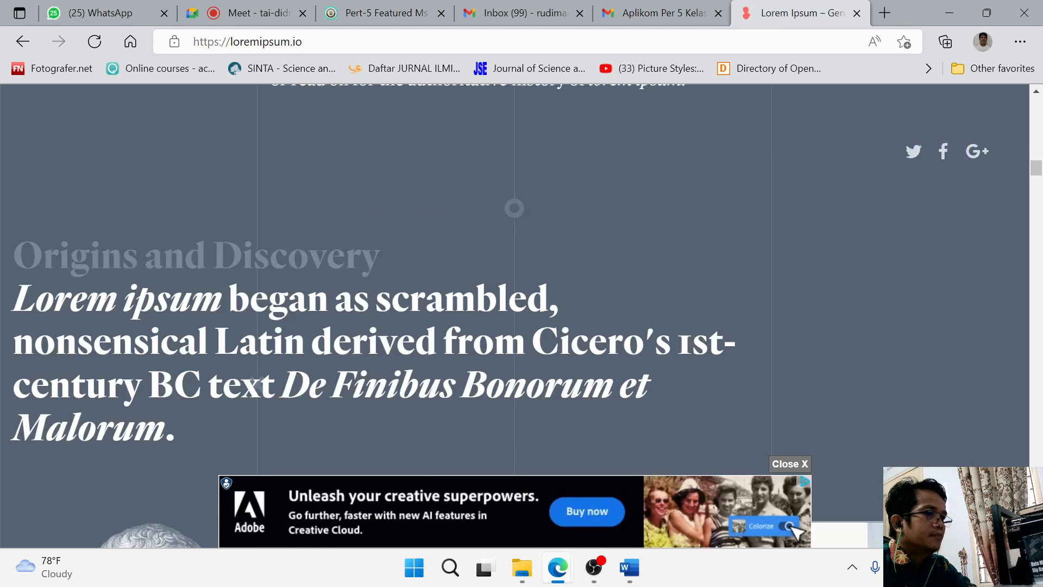
Step: Switch to Word, remove the empty paragraph under Pendahuluan BAB 1 and end its last sentence with a colon after "not content"
{"action": "key", "text": "alt+Tab"}
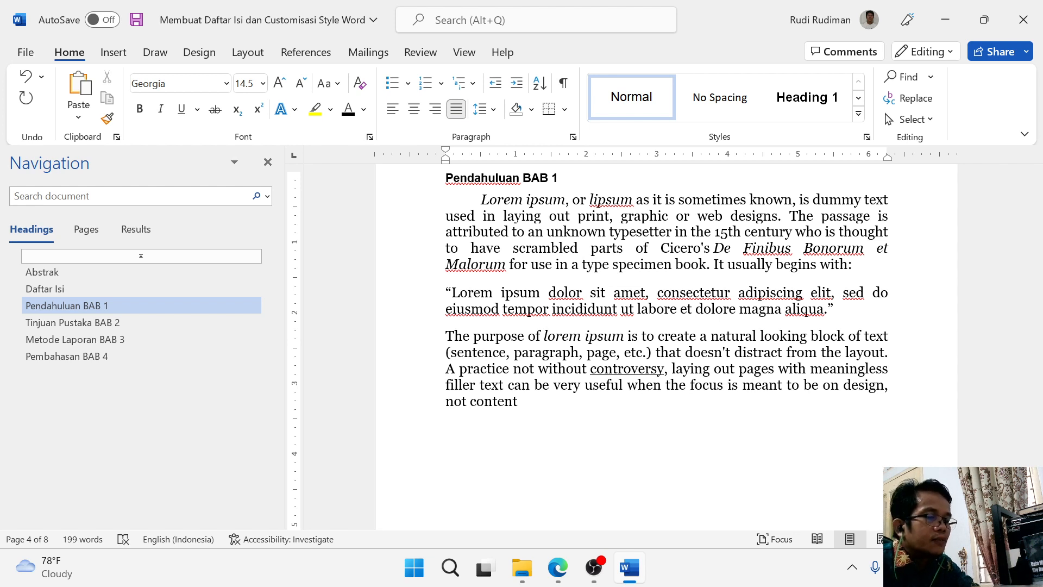
{"action": "key", "text": "BackSpace"}
{"action": "key", "text": "BackSpace"}
{"action": "type", "text": ":"}
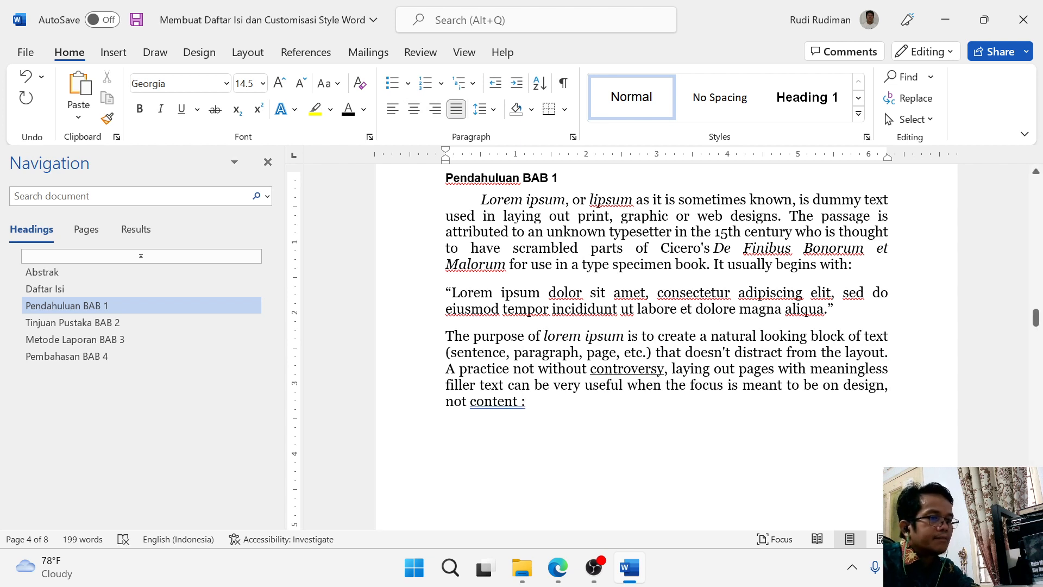
{"action": "key", "text": "BackSpace"}
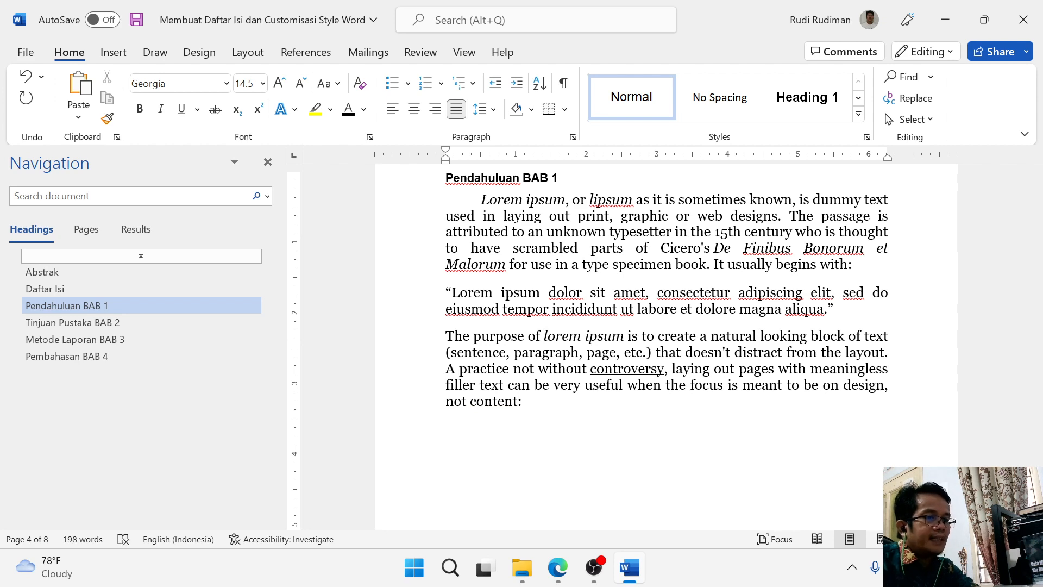
Step: Paste the "From its medieval origins" sentence as a new paragraph, remove its dark shading and make its text black
{"action": "key", "text": "Return"}
{"action": "type", "text": "From its medieval origins to the digital era, learn everything there is to know about the ubiquitous lorem ipsum passage."}
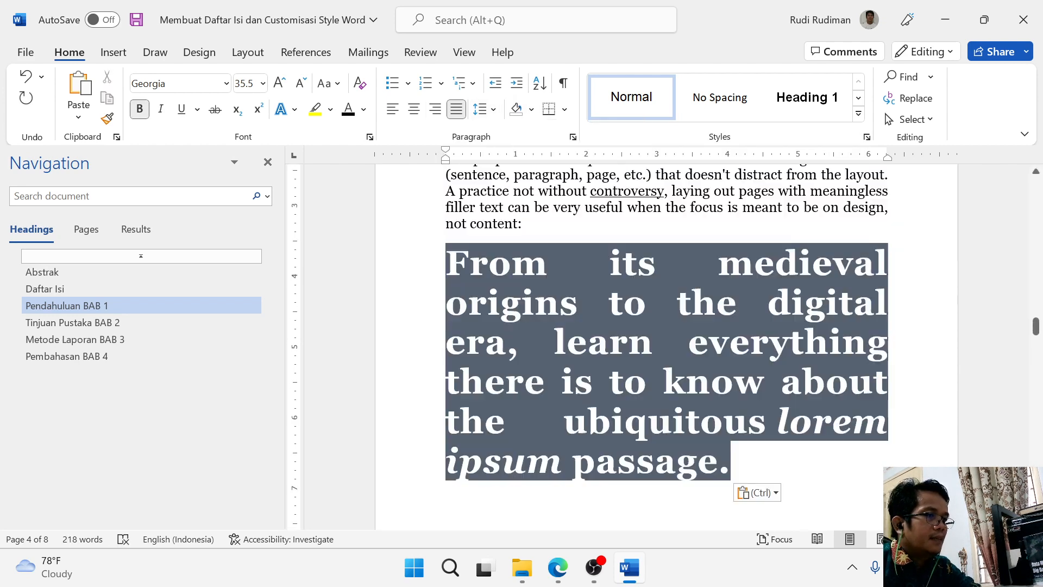
{"action": "left_click_drag", "start_coordinate": [447, 264], "coordinate": [732, 464]}
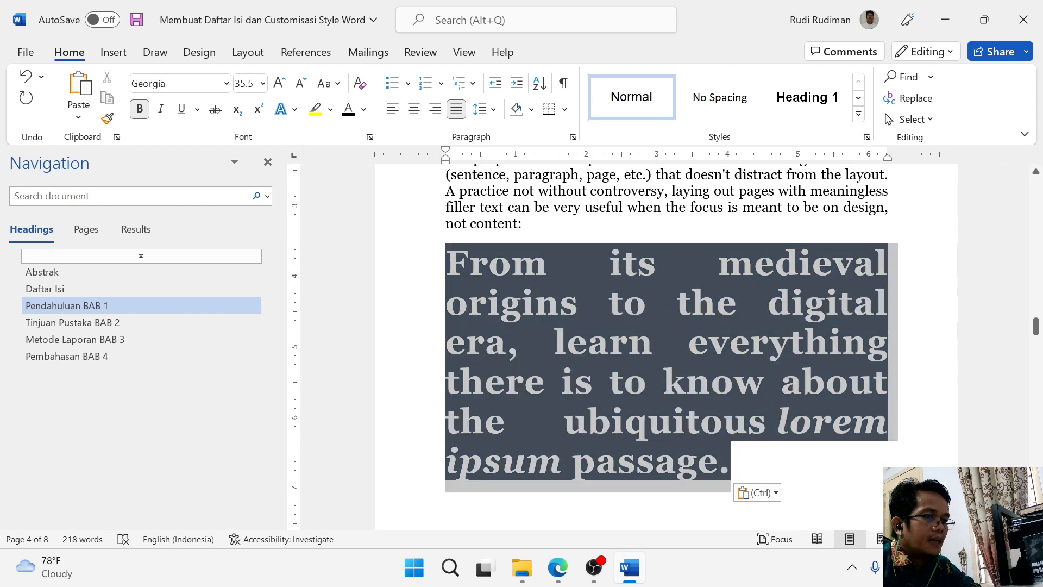
{"action": "left_click", "coordinate": [515, 109]}
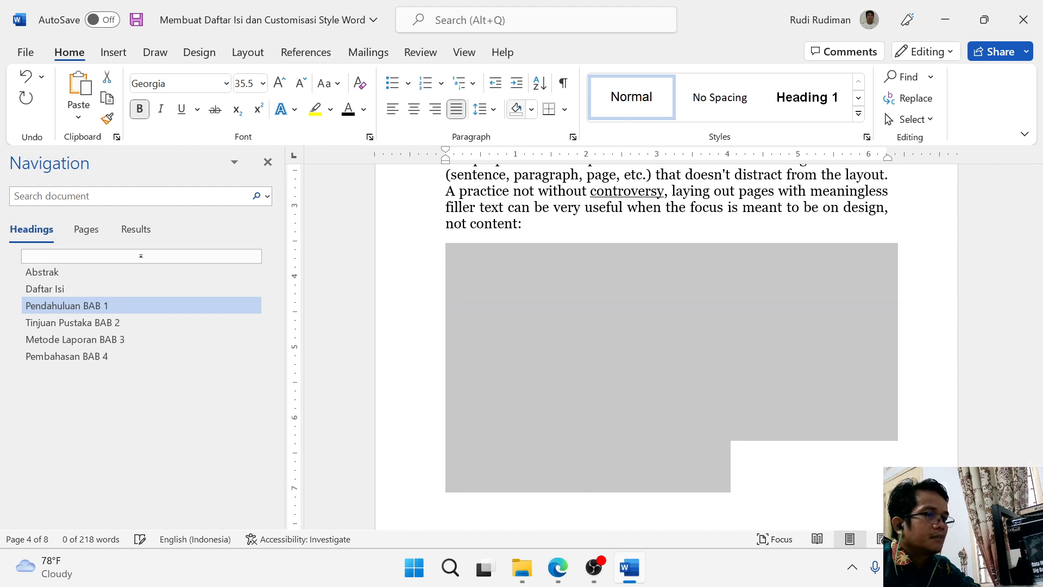
{"action": "left_click", "coordinate": [349, 110]}
Step: Review the Normal style's definition and apply the style to the pasted "From its medieval origins" paragraph
{"action": "left_click", "coordinate": [175, 83]}
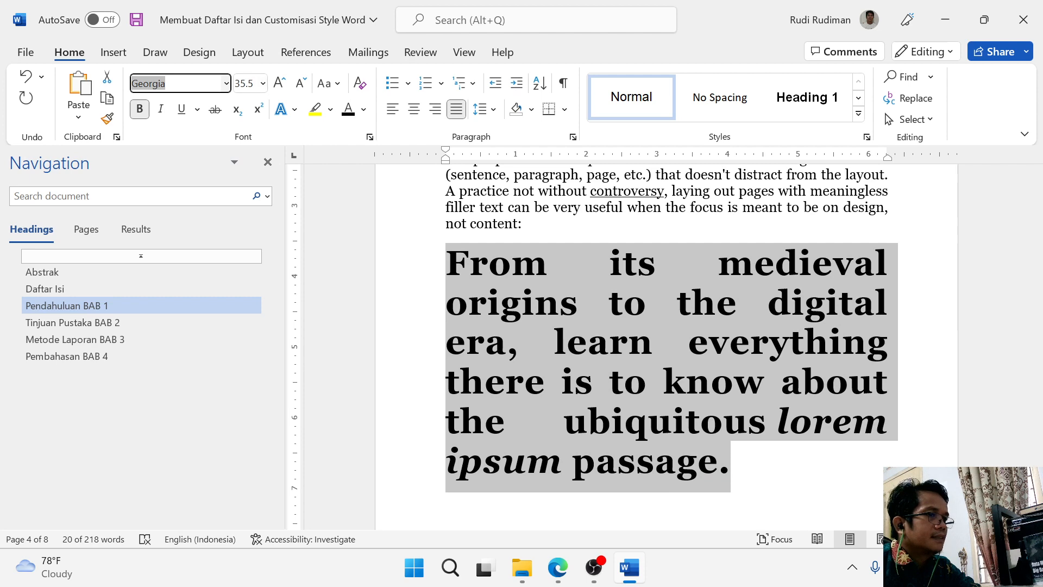
{"action": "right_click", "coordinate": [632, 97]}
{"action": "left_click", "coordinate": [660, 132]}
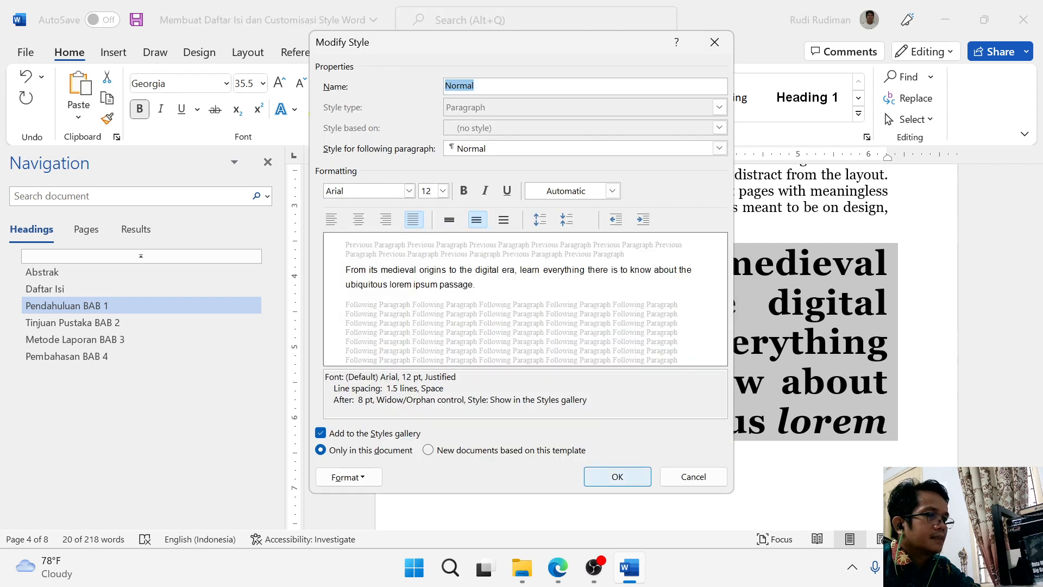
{"action": "left_click", "coordinate": [618, 477]}
{"action": "left_click", "coordinate": [631, 97]}
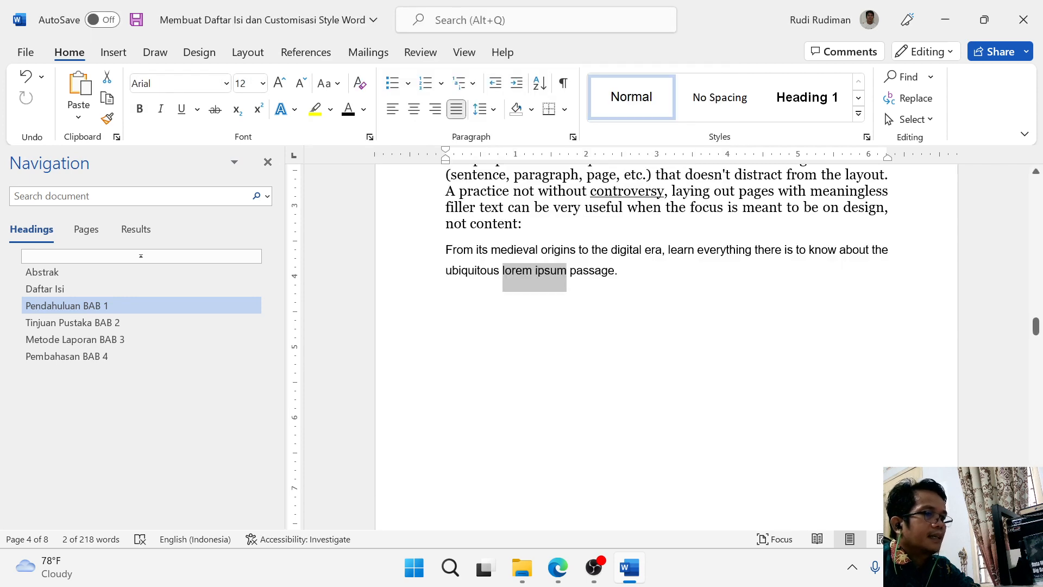
{"action": "left_click", "coordinate": [620, 271]}
{"action": "scroll", "coordinate": [620, 270], "scroll_direction": "up", "scroll_amount": 1}
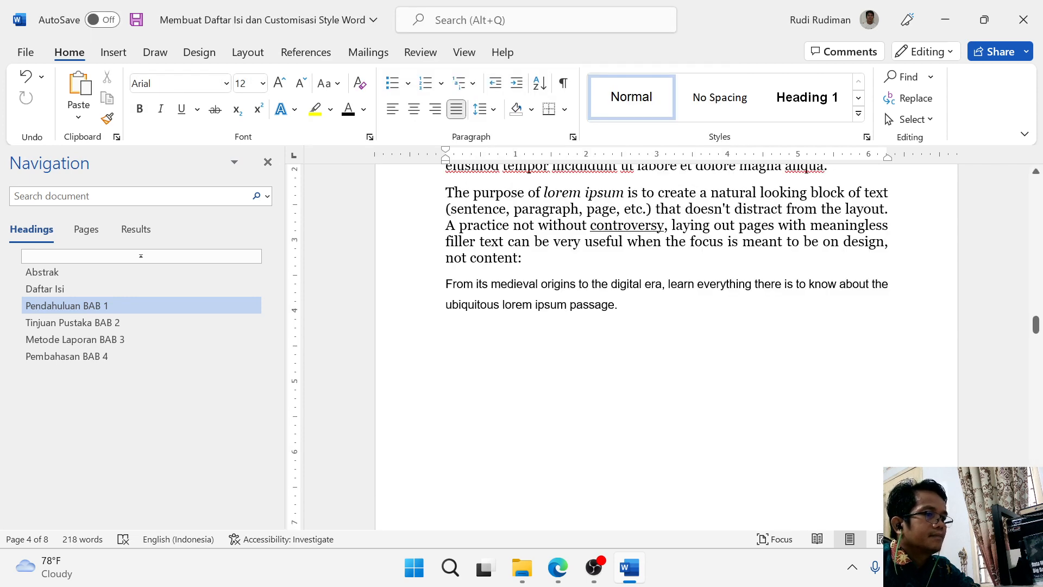
Step: Duplicate the "From its medieval origins" paragraph directly below the original
{"action": "left_click", "coordinate": [440, 84]}
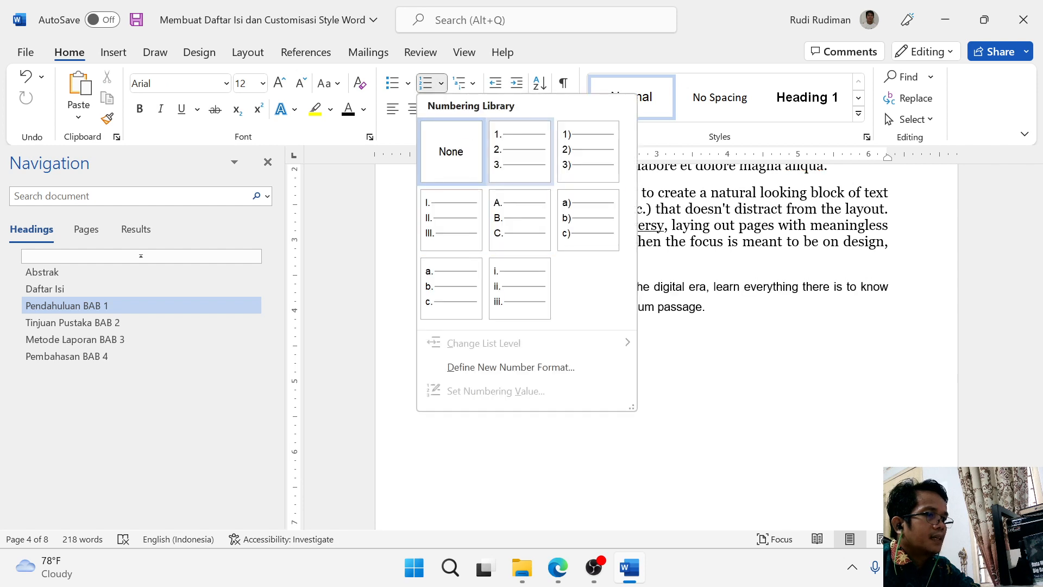
{"action": "key", "text": "Escape"}
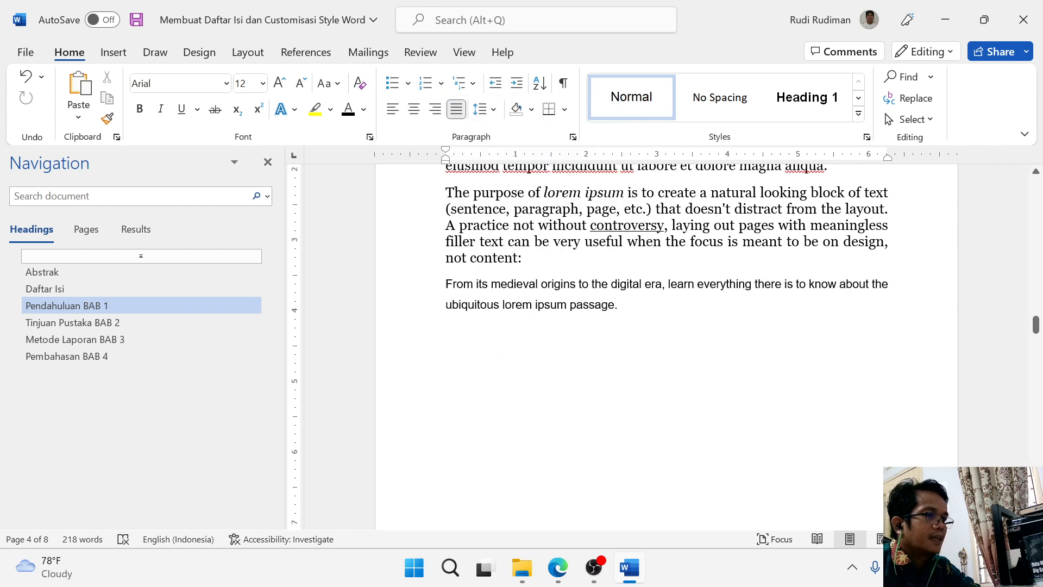
{"action": "left_click_drag", "start_coordinate": [618, 304], "coordinate": [446, 305]}
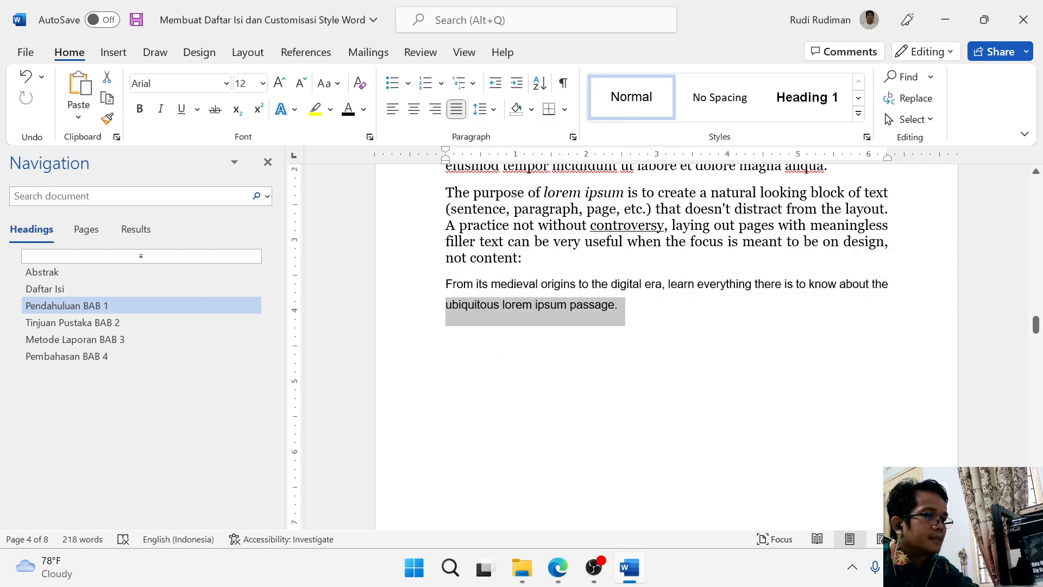
{"action": "left_click", "coordinate": [452, 305]}
{"action": "triple_click", "coordinate": [452, 304]}
{"action": "key", "text": "ctrl+c"}
{"action": "left_click", "coordinate": [618, 305]}
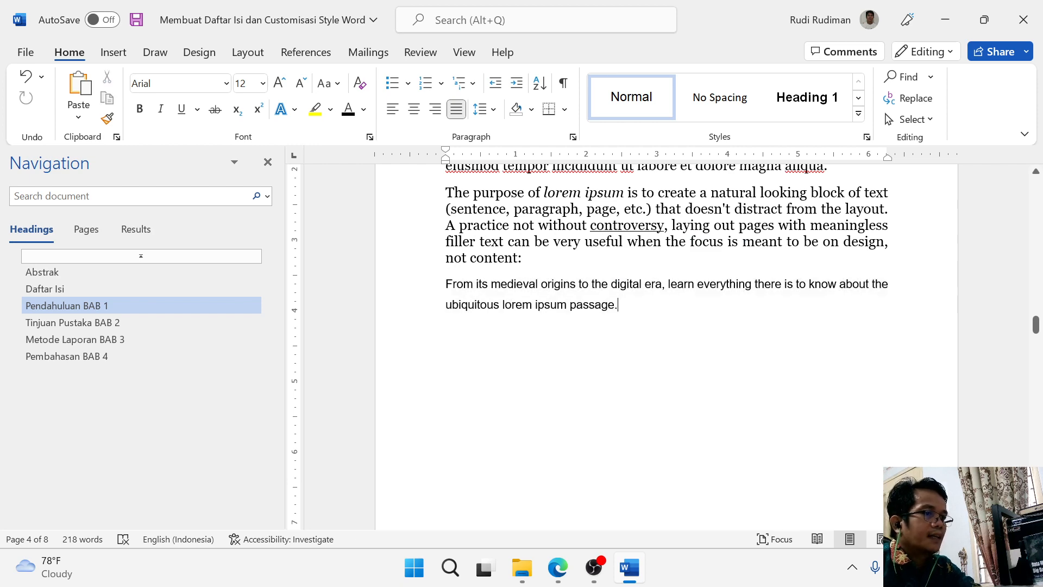
{"action": "key", "text": "ctrl+v"}
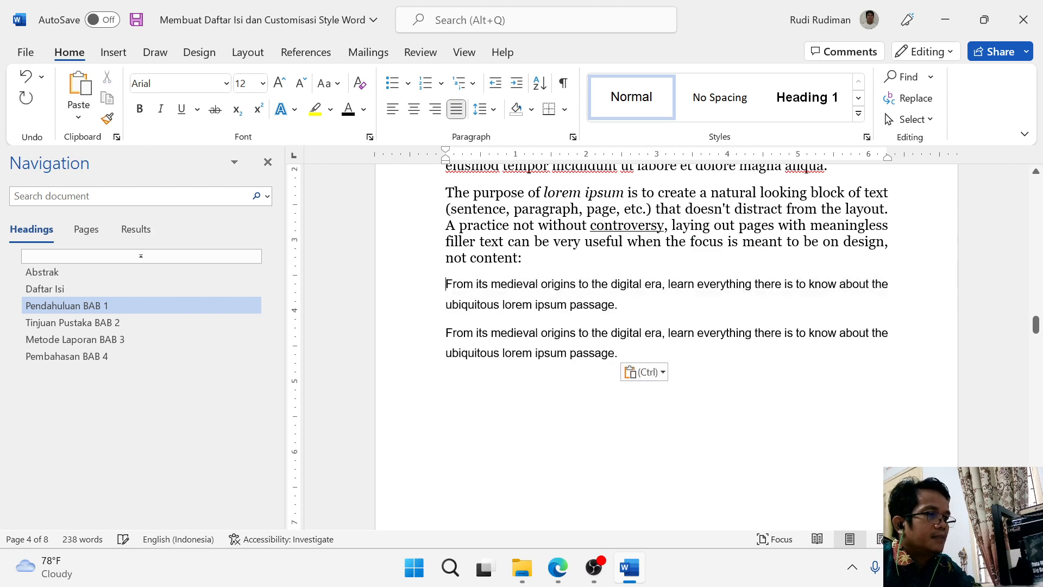
Step: Apply the Heading 2 style to the first "From its medieval origins" paragraph and open the style for modification
{"action": "scroll", "coordinate": [666, 348], "scroll_direction": "up", "scroll_amount": 3}
{"action": "scroll", "coordinate": [667, 348], "scroll_direction": "up", "scroll_amount": 3}
{"action": "scroll", "coordinate": [666, 347], "scroll_direction": "down", "scroll_amount": 3}
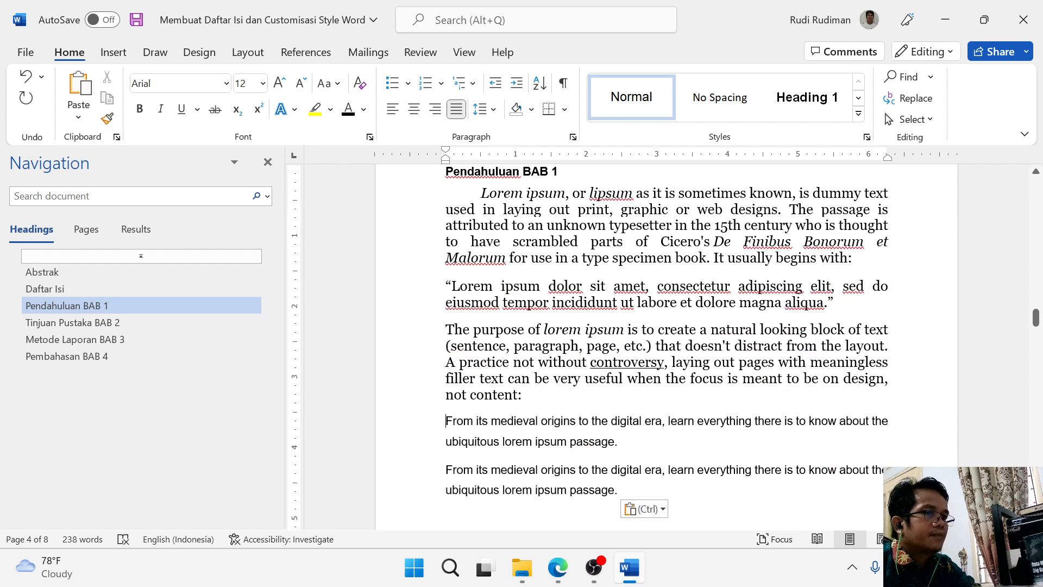
{"action": "left_click", "coordinate": [859, 113]}
{"action": "left_click_drag", "start_coordinate": [615, 444], "coordinate": [447, 423]}
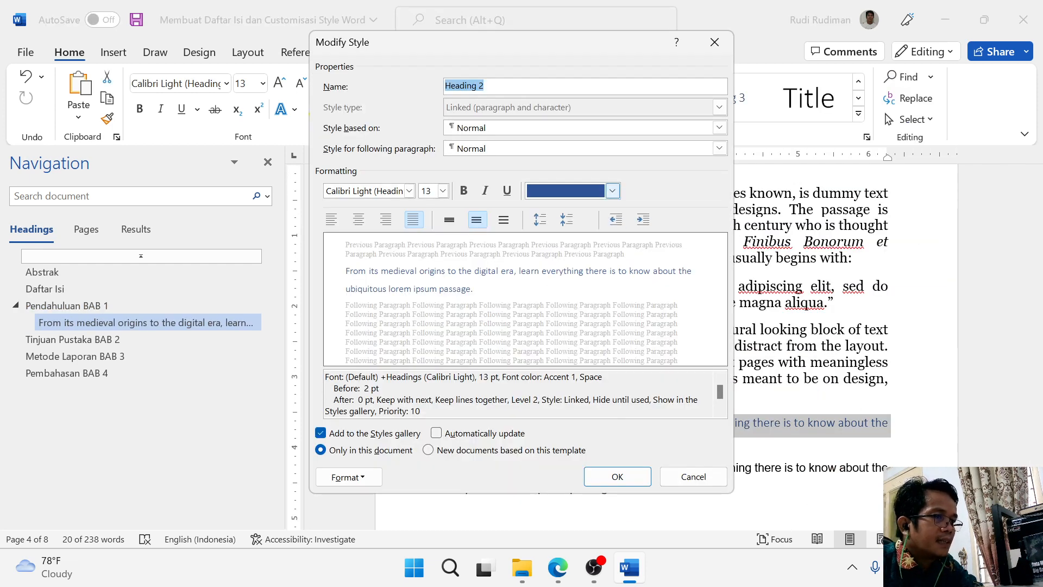
Step: Set the Heading 2 style's font to Arial, 12 pt, bold and black
{"action": "left_click", "coordinate": [613, 190]}
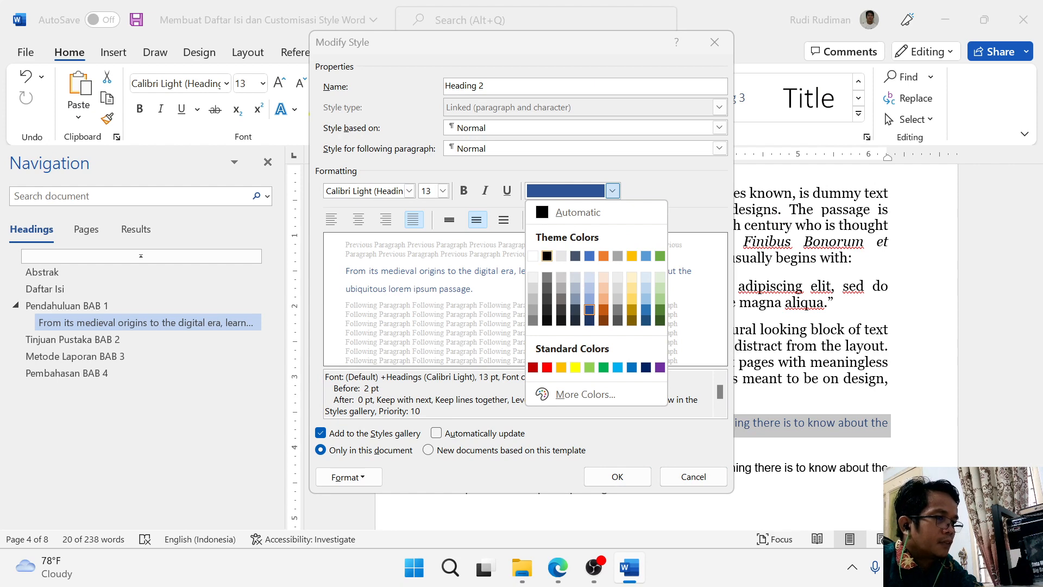
{"action": "left_click", "coordinate": [547, 256]}
{"action": "left_click", "coordinate": [463, 191]}
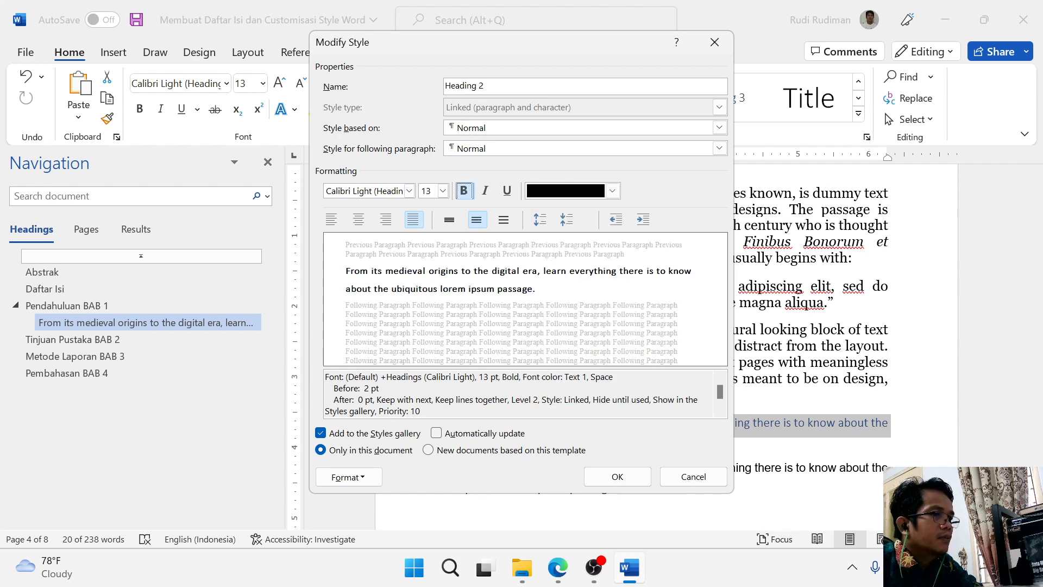
{"action": "left_click", "coordinate": [442, 191]}
{"action": "left_click", "coordinate": [426, 251]}
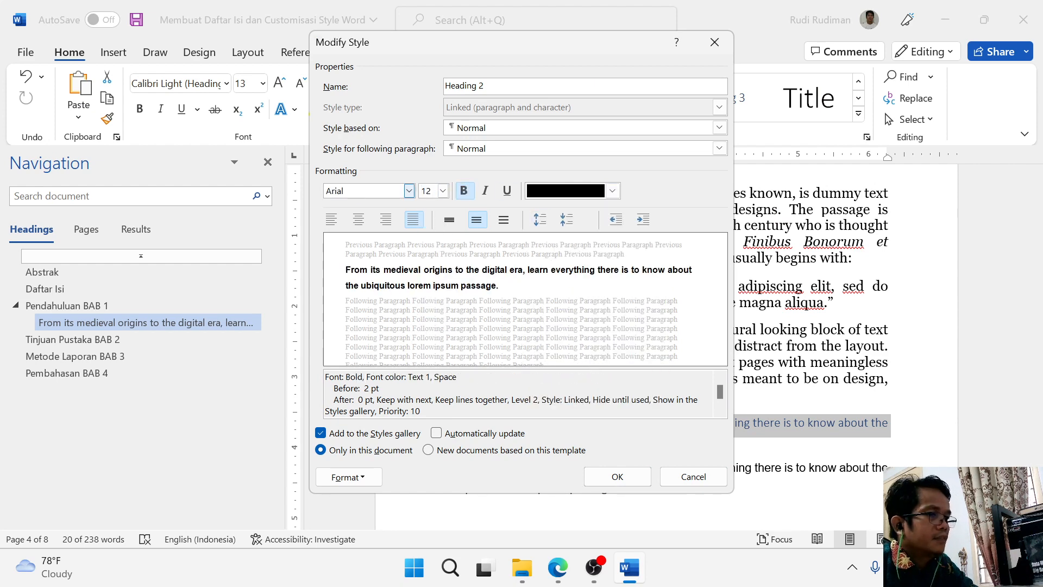
Step: Define a new number format of 1.1 for the Heading 2 style, based on the 1, 2, 3 numbering
{"action": "left_click", "coordinate": [349, 477]}
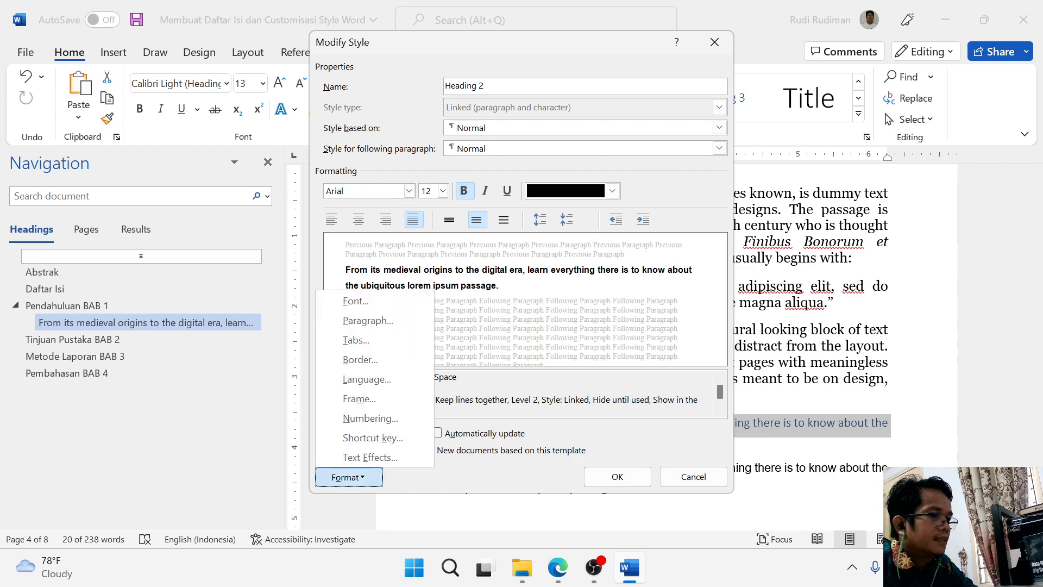
{"action": "left_click", "coordinate": [370, 418]}
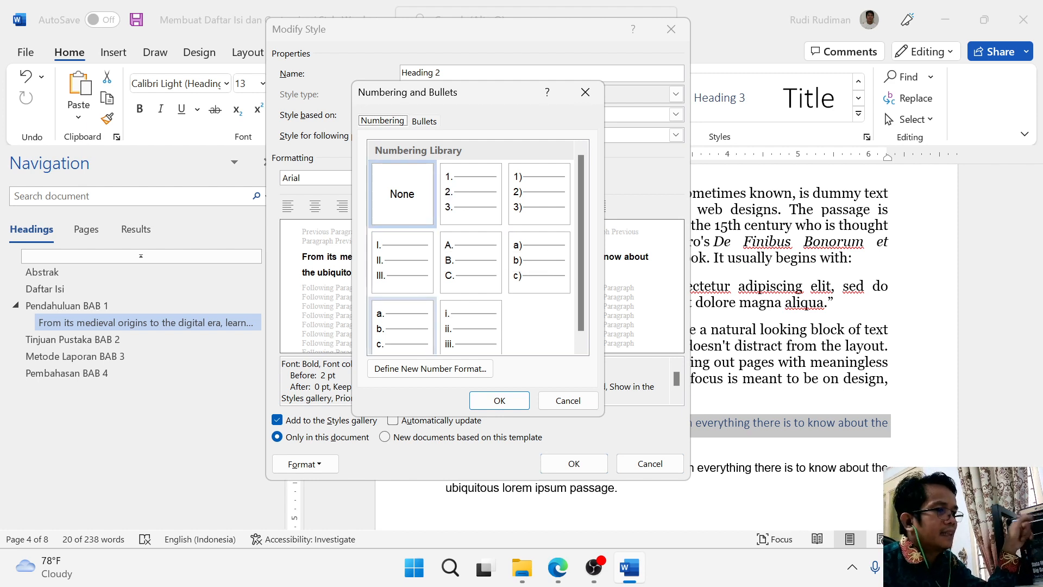
{"action": "left_click", "coordinate": [470, 194]}
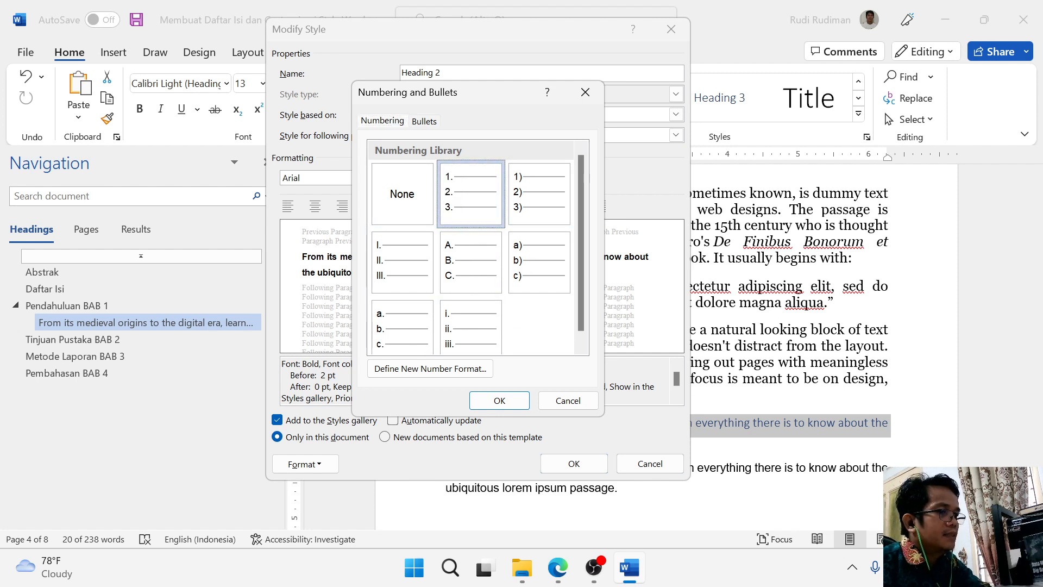
{"action": "left_click", "coordinate": [431, 368]}
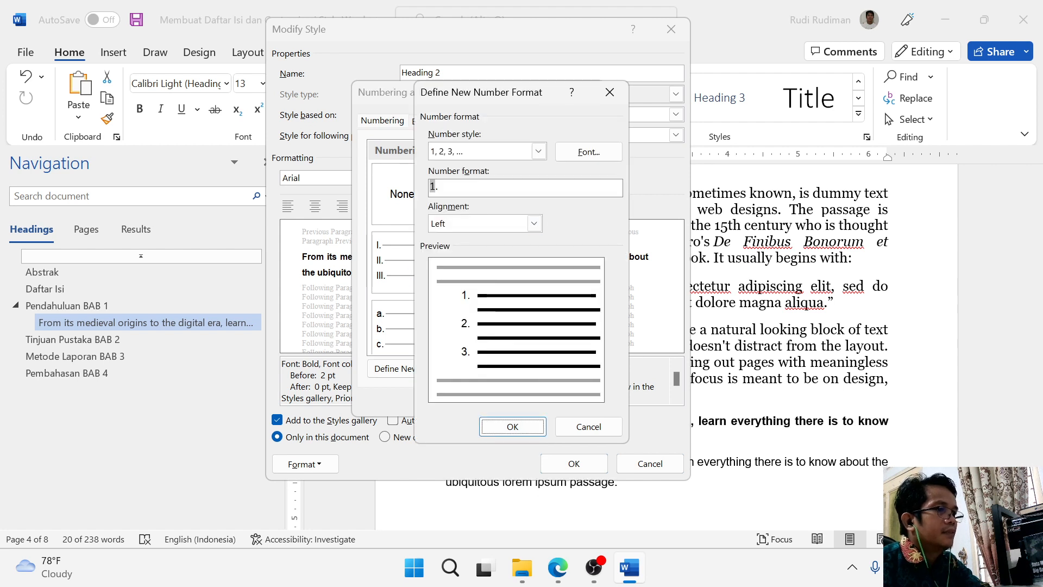
{"action": "left_click", "coordinate": [440, 187]}
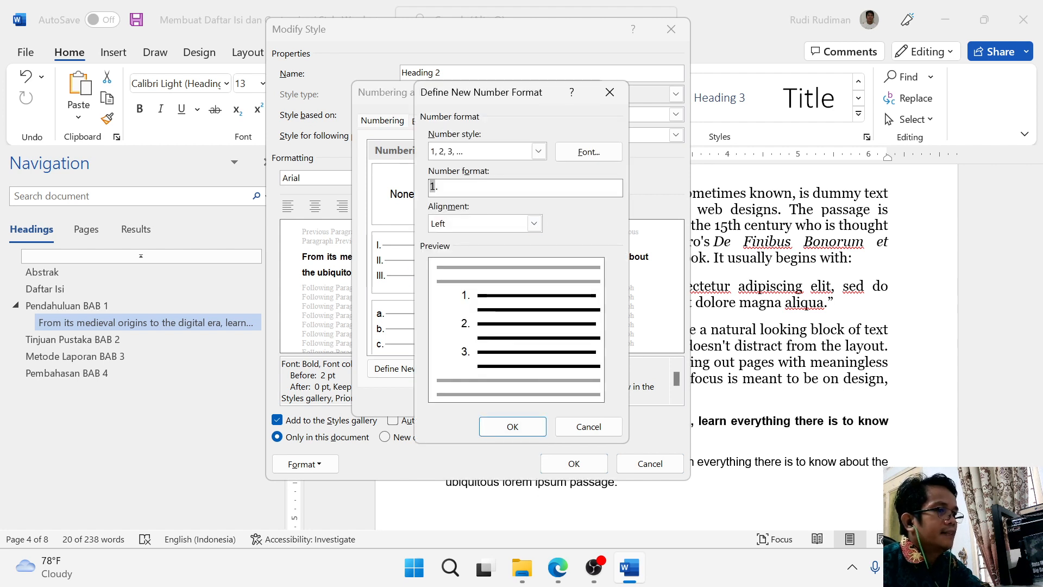
{"action": "type", "text": "1"}
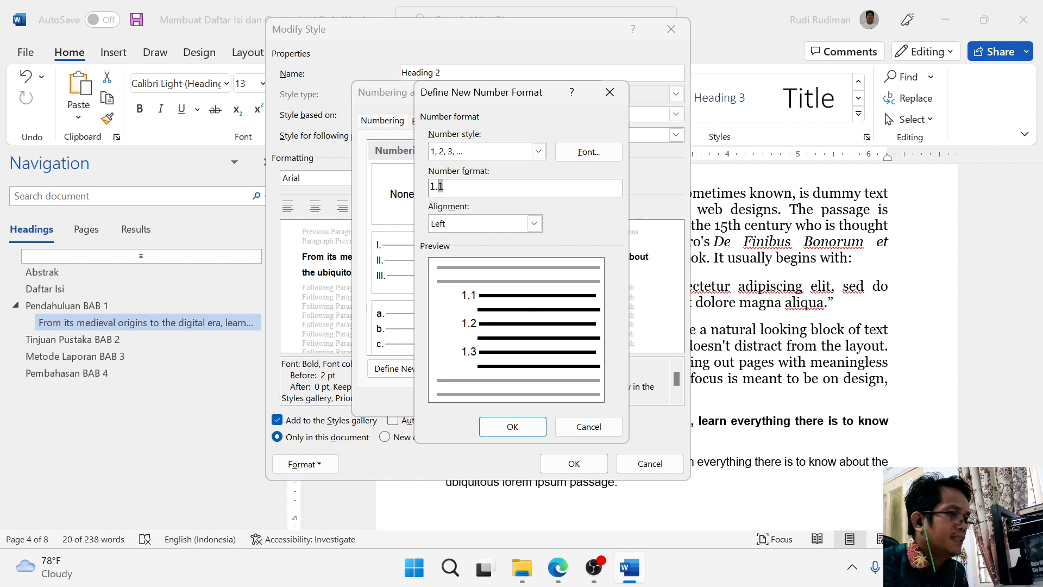
Step: Set the 1.1 number's font to Arial Regular 12 pt and apply the numbering to the Heading 2 style
{"action": "left_click", "coordinate": [589, 152]}
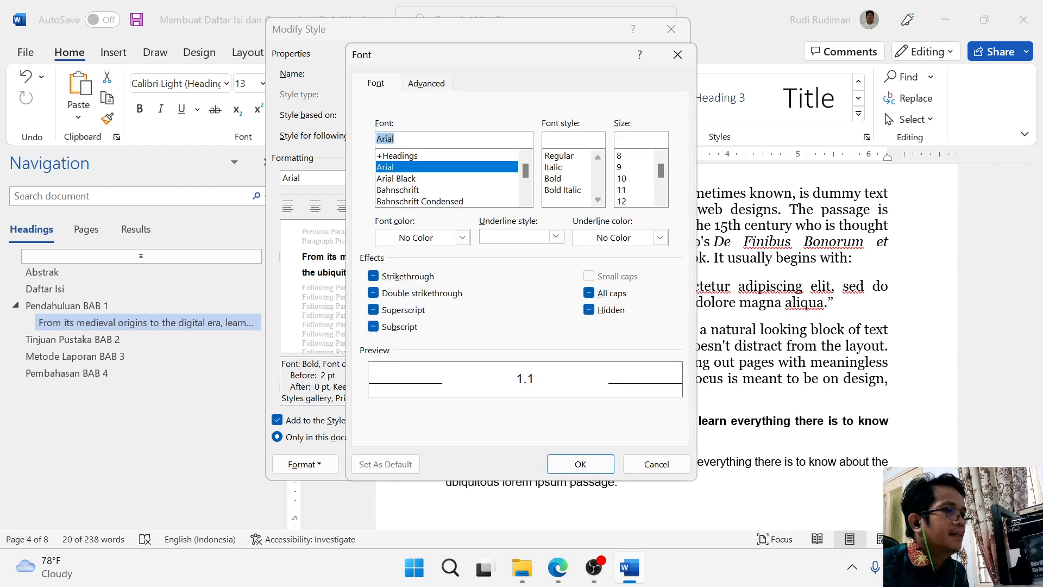
{"action": "left_click", "coordinate": [559, 156]}
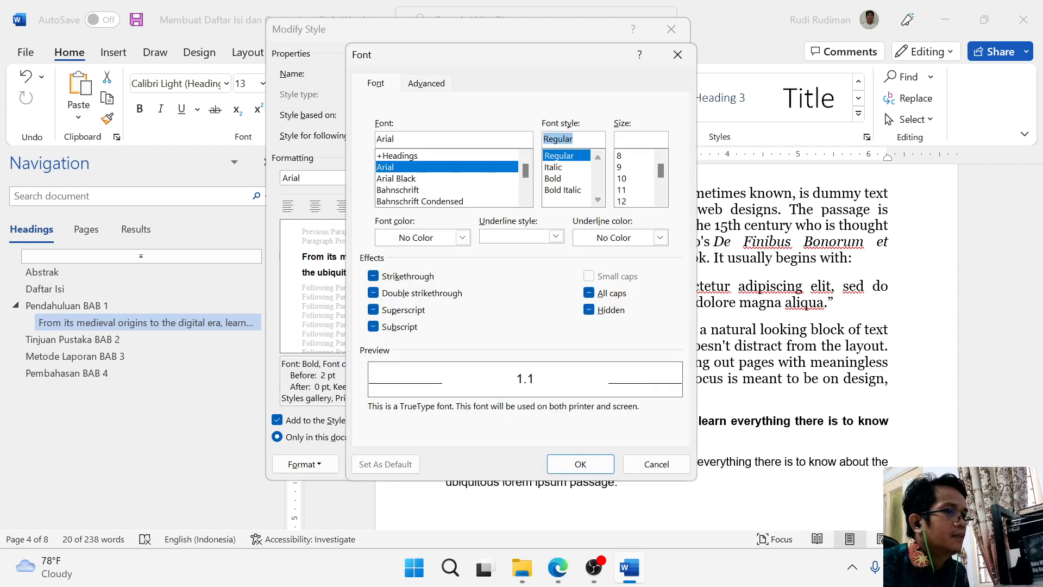
{"action": "left_click", "coordinate": [623, 201]}
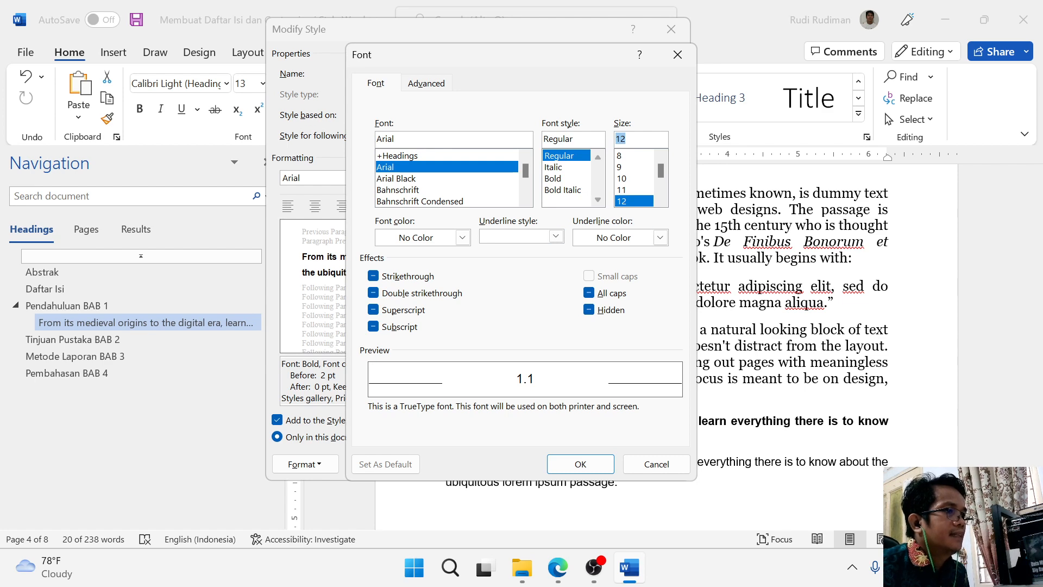
{"action": "left_click", "coordinate": [580, 463]}
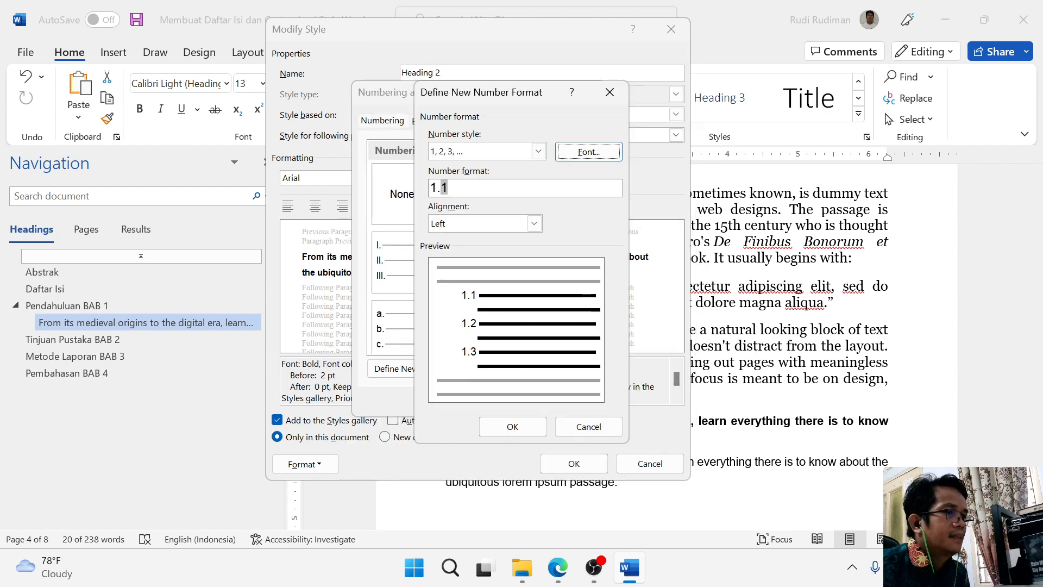
{"action": "left_click", "coordinate": [512, 427]}
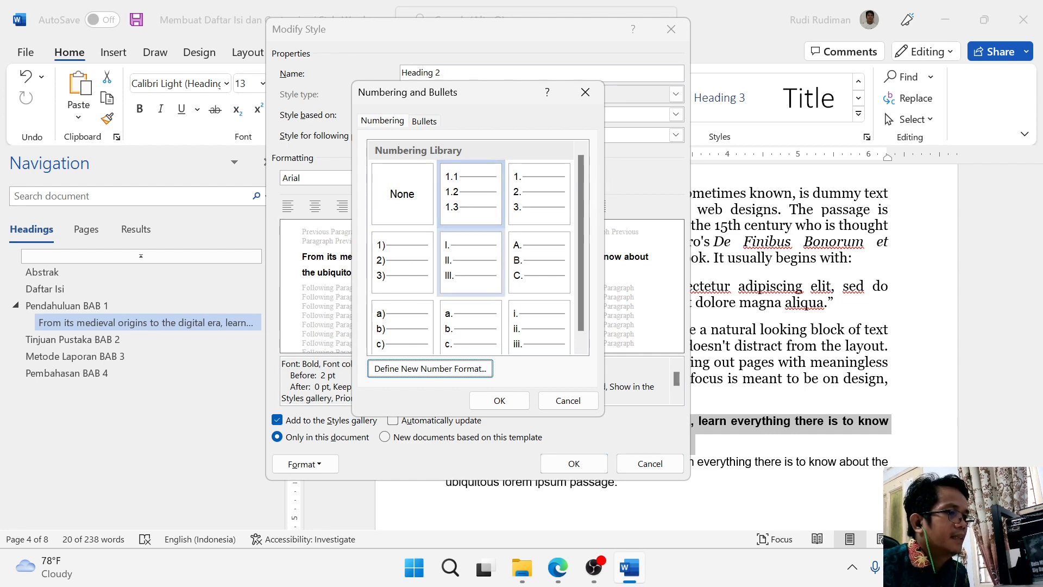
{"action": "left_click", "coordinate": [499, 400]}
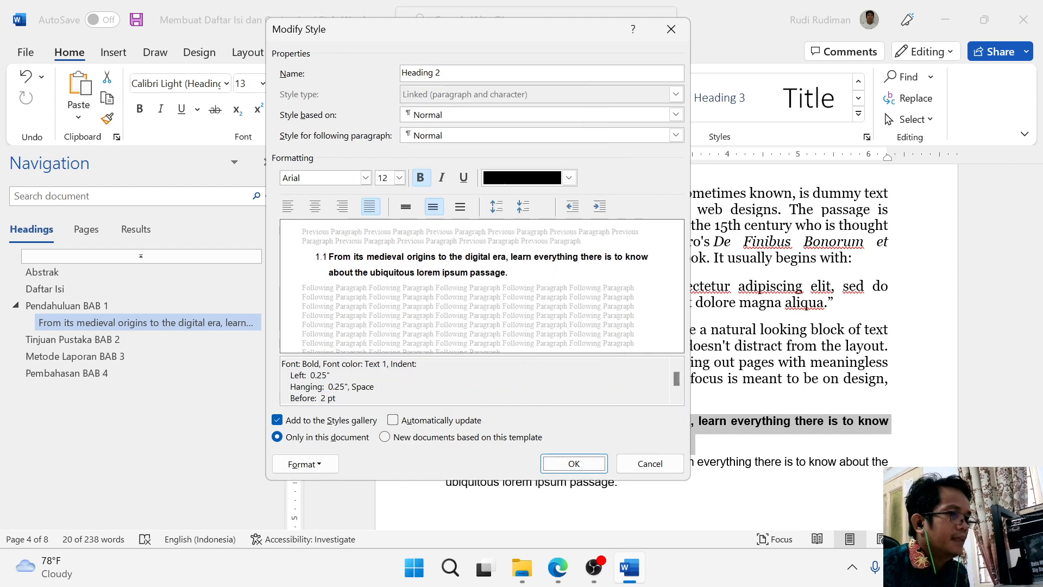
Step: Set the Heading 2 style's special indentation to First line, reduce its left indent to 0, and save the style changes
{"action": "left_click", "coordinate": [305, 463]}
{"action": "left_click", "coordinate": [322, 304]}
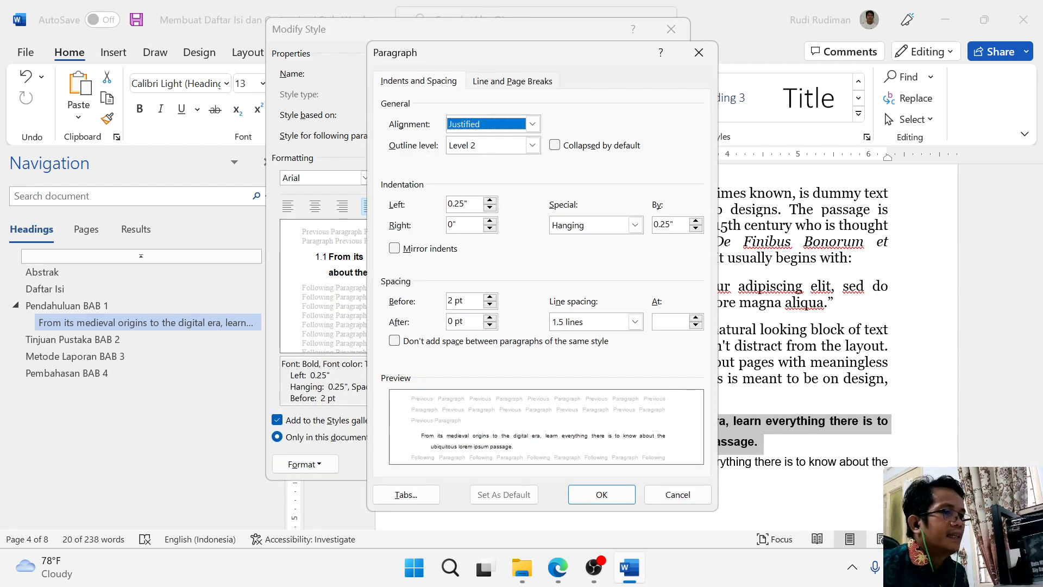
{"action": "left_click", "coordinate": [634, 225]}
{"action": "key", "text": "Up"}
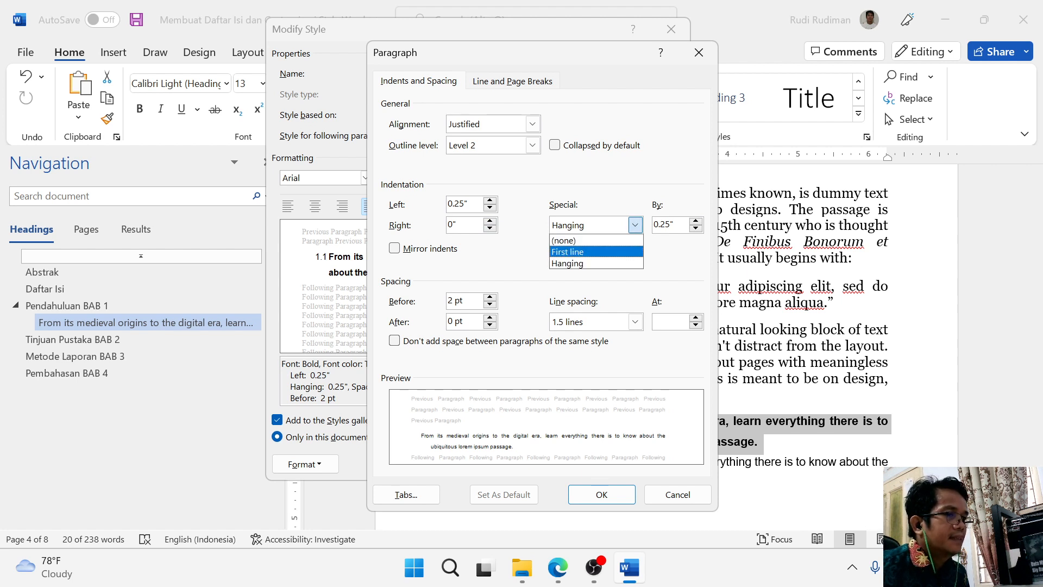
{"action": "key", "text": "Return"}
{"action": "left_click", "coordinate": [490, 201]}
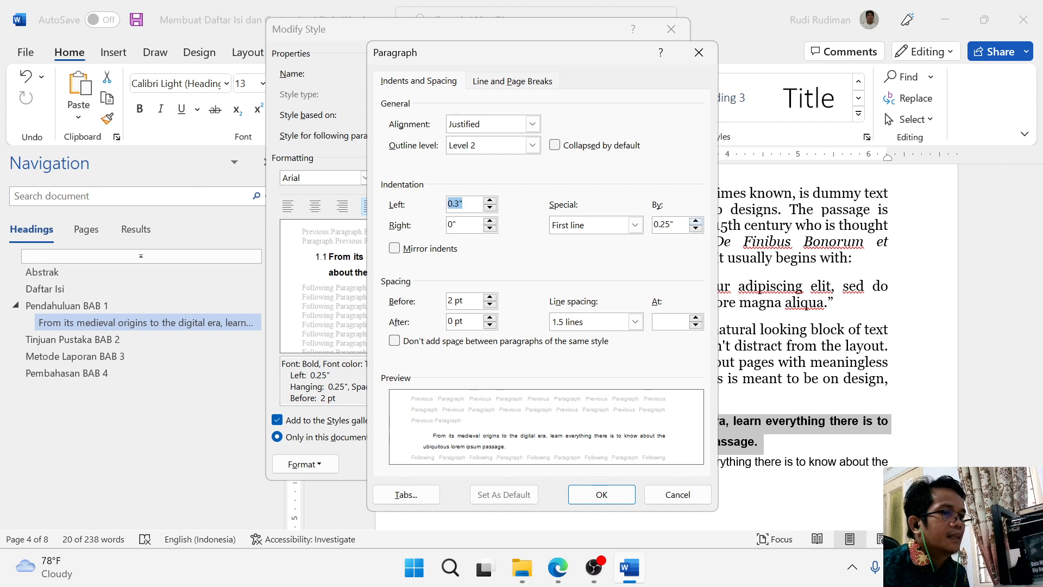
{"action": "left_click", "coordinate": [695, 221]}
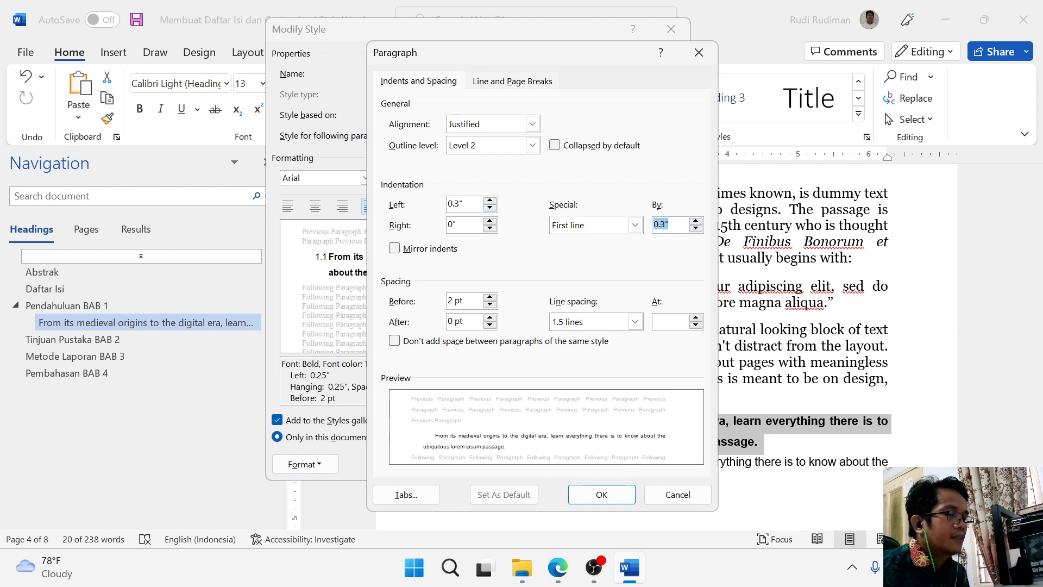
{"action": "left_click", "coordinate": [490, 208]}
{"action": "left_click", "coordinate": [489, 208]}
{"action": "left_click", "coordinate": [489, 208]}
{"action": "left_click", "coordinate": [490, 208]}
{"action": "left_click", "coordinate": [601, 494]}
{"action": "left_click", "coordinate": [575, 463]}
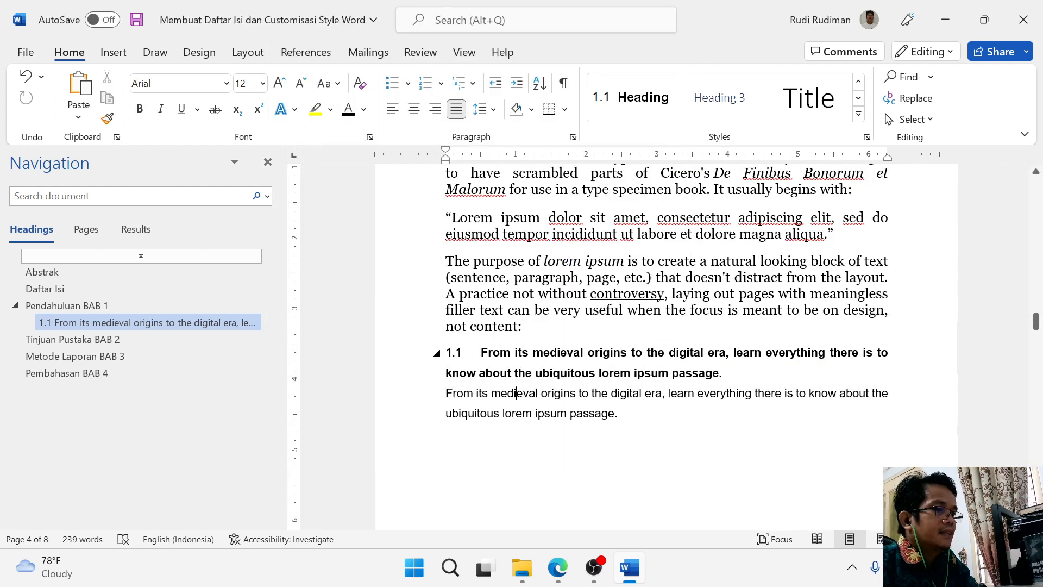
Step: Apply the Heading 2 style to the second "From its medieval origins" paragraph and re-split it from the first as heading 1.2
{"action": "left_click", "coordinate": [446, 393]}
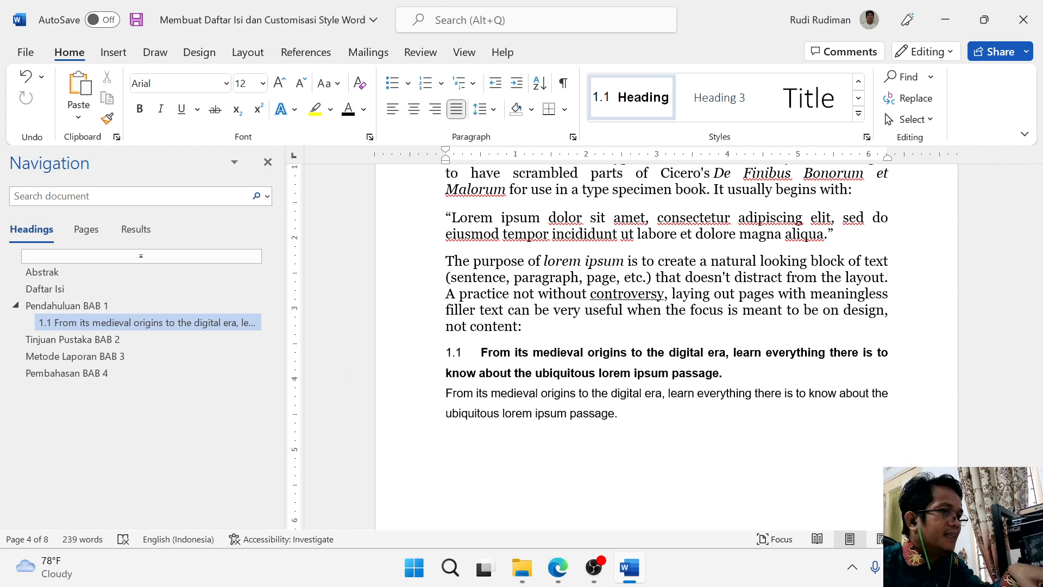
{"action": "left_click", "coordinate": [630, 98]}
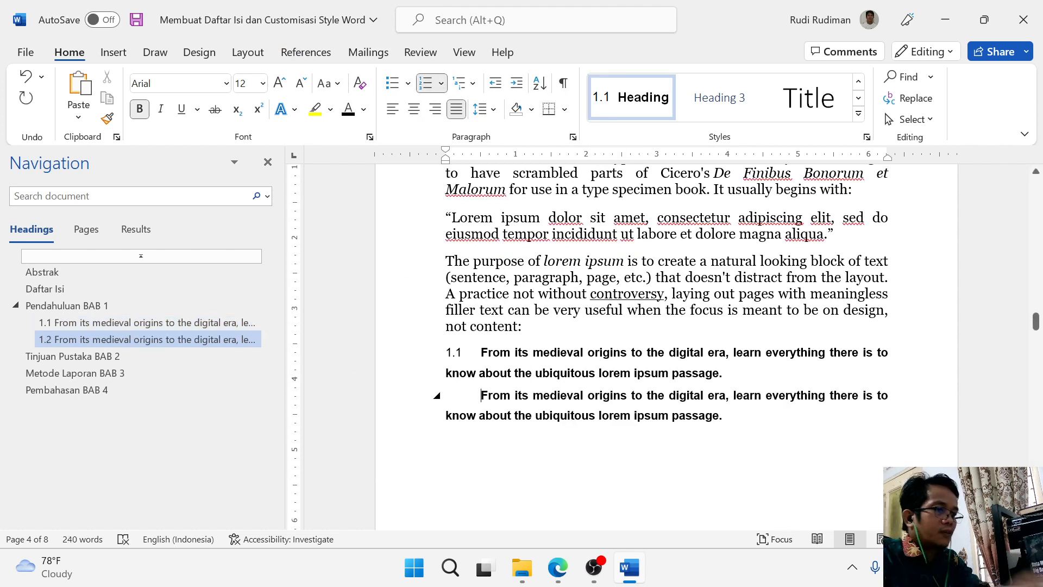
{"action": "key", "text": "BackSpace"}
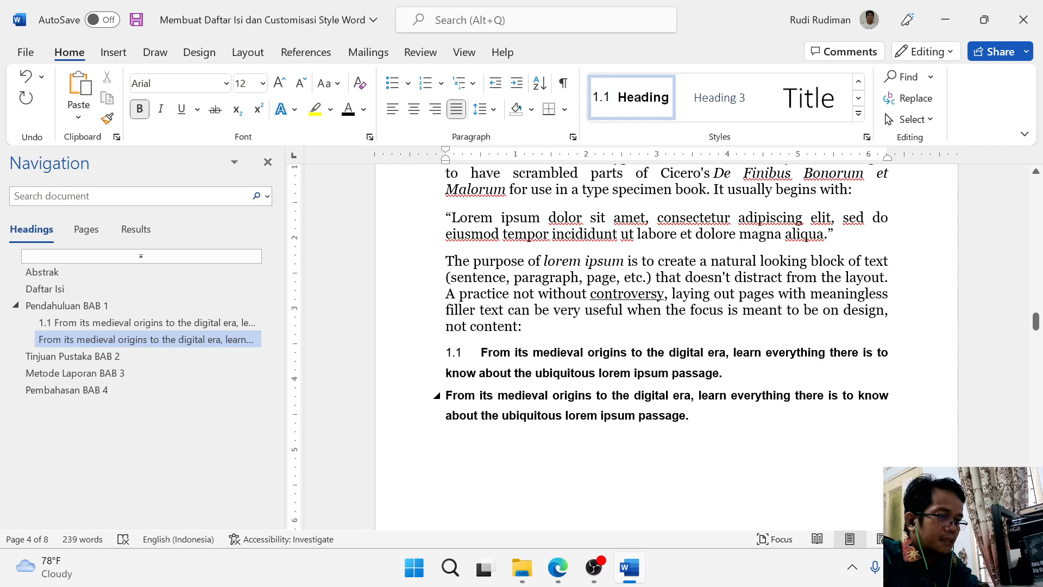
{"action": "key", "text": "BackSpace"}
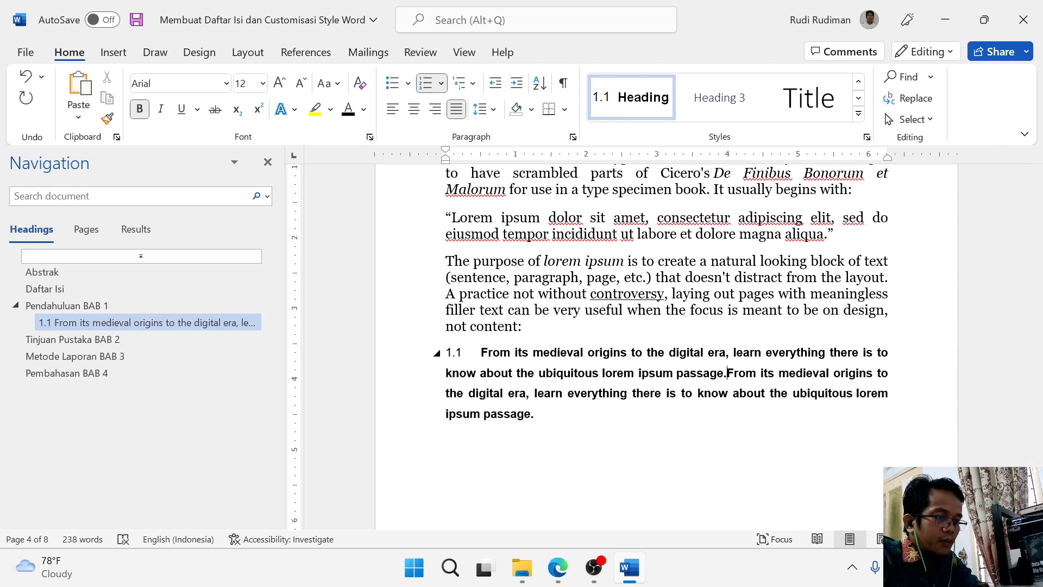
{"action": "key", "text": "Return"}
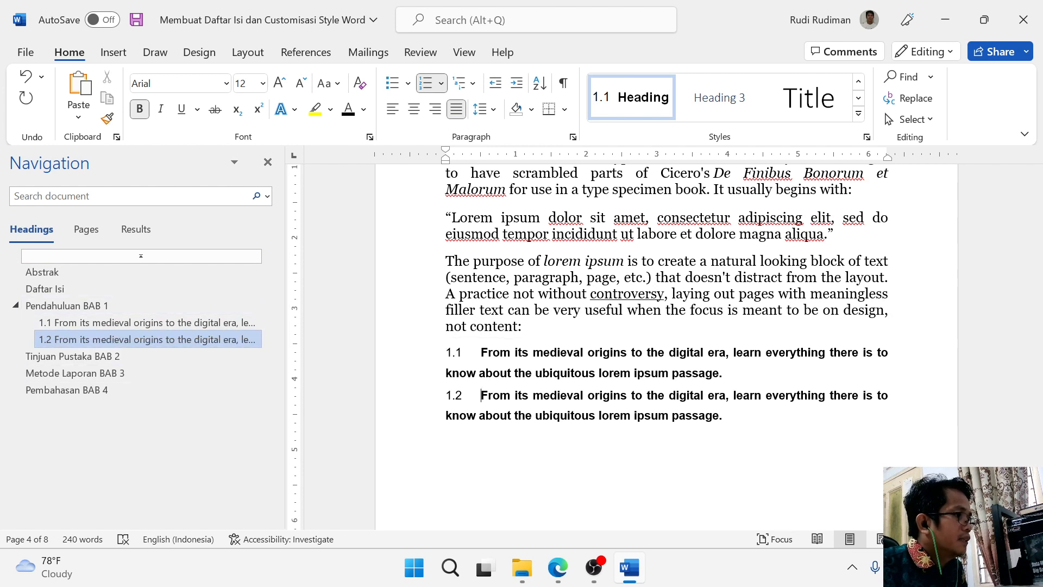
Step: Duplicate the heading 1.2 text below itself as a third numbered heading, 1.3
{"action": "left_click_drag", "start_coordinate": [481, 396], "coordinate": [722, 416]}
{"action": "key", "text": "ctrl+c"}
{"action": "left_click", "coordinate": [448, 436]}
{"action": "key", "text": "ctrl+v"}
{"action": "left_click", "coordinate": [446, 436]}
{"action": "key", "text": "BackSpace"}
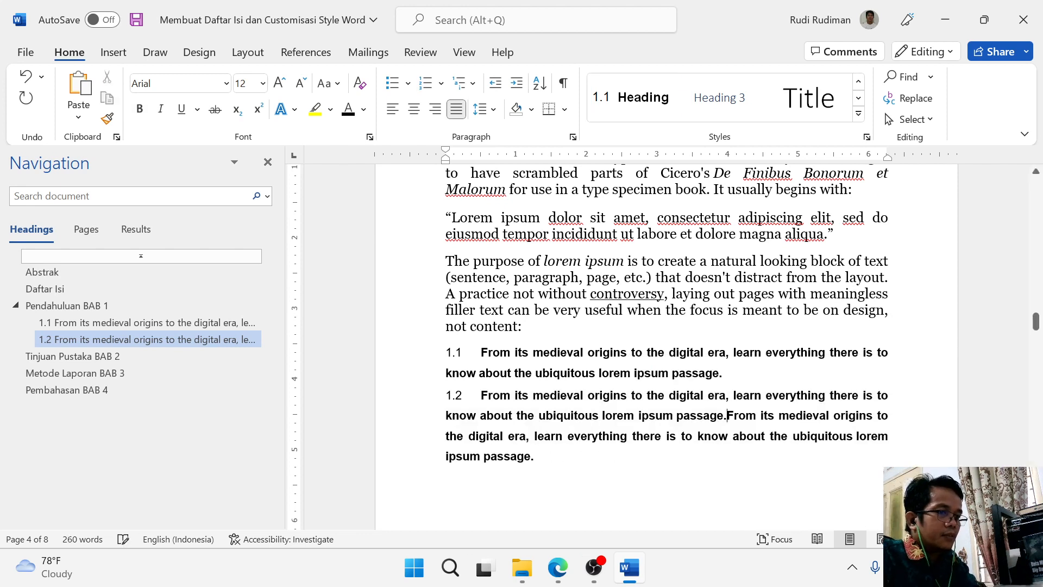
{"action": "key", "text": "Return"}
Step: Copy the opening "Lorem ipsum, or lipsum" paragraph of BAB 1 up to "It usually begins with" and place it beneath heading 1.1
{"action": "left_click", "coordinate": [481, 352]}
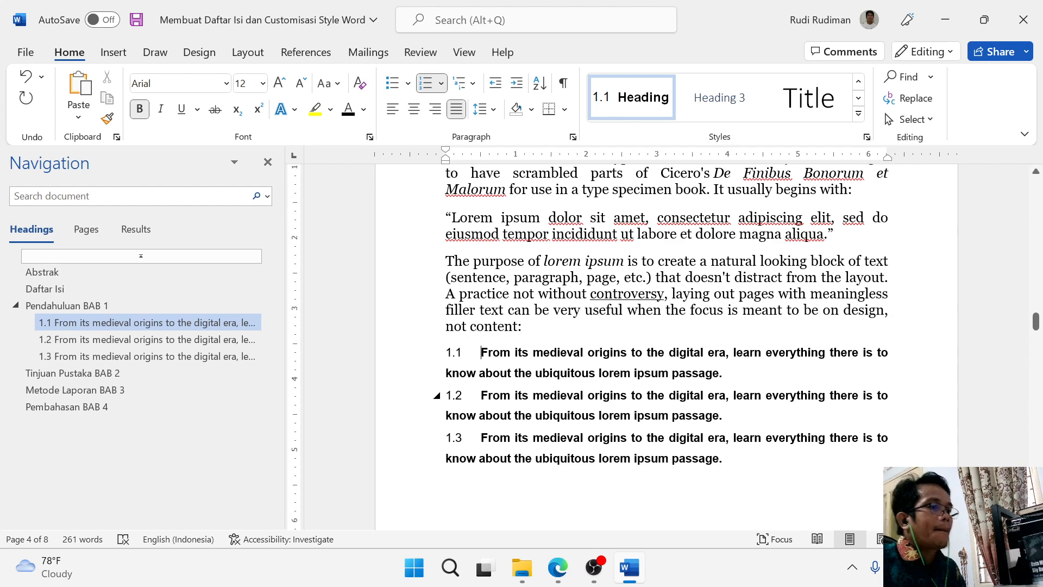
{"action": "left_click_drag", "start_coordinate": [445, 261], "coordinate": [522, 326]}
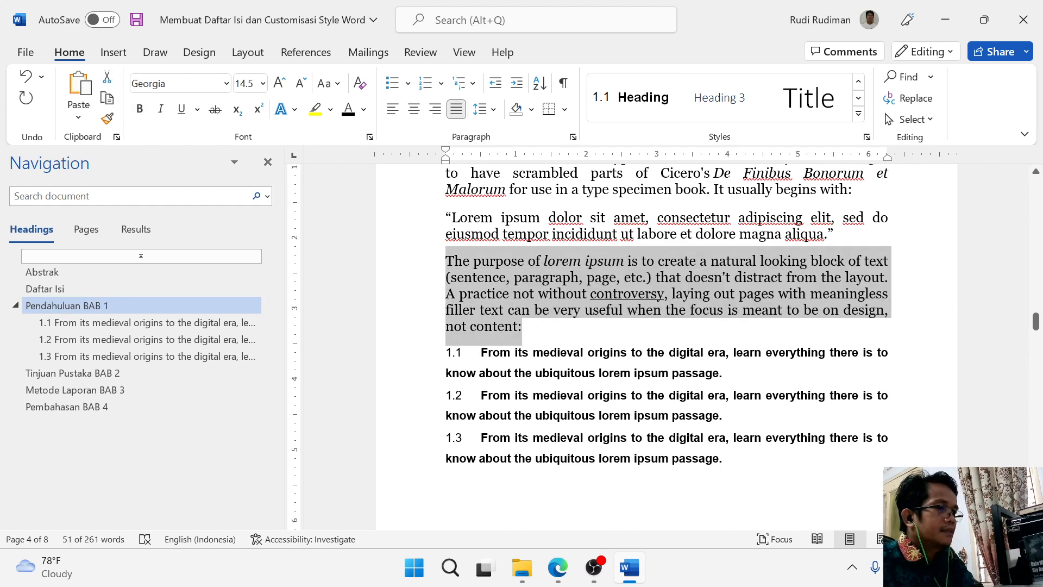
{"action": "left_click", "coordinate": [543, 234]}
{"action": "scroll", "coordinate": [543, 234], "scroll_direction": "up", "scroll_amount": 1}
{"action": "left_click_drag", "start_coordinate": [481, 193], "coordinate": [847, 261]}
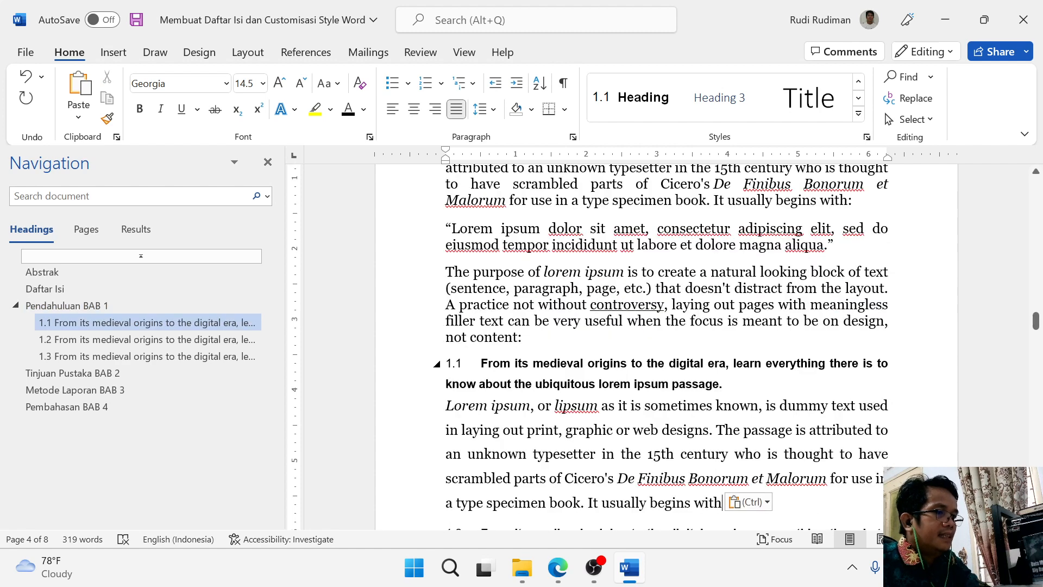
Step: Give headings 1.1, 1.2 and 1.3 a hanging indent so their second lines align with the heading text
{"action": "left_click", "coordinate": [481, 363]}
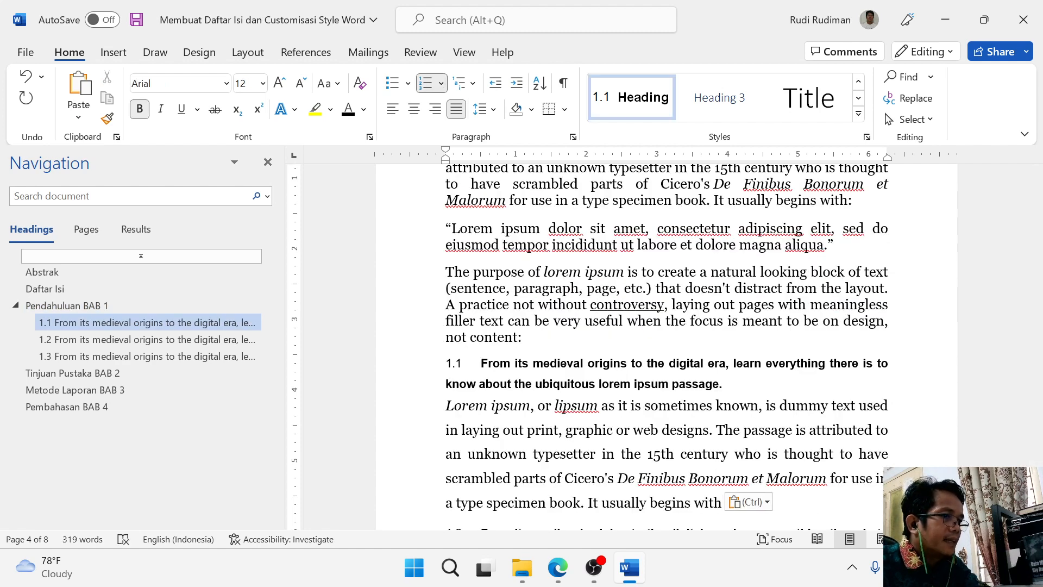
{"action": "key", "text": "ctrl+t"}
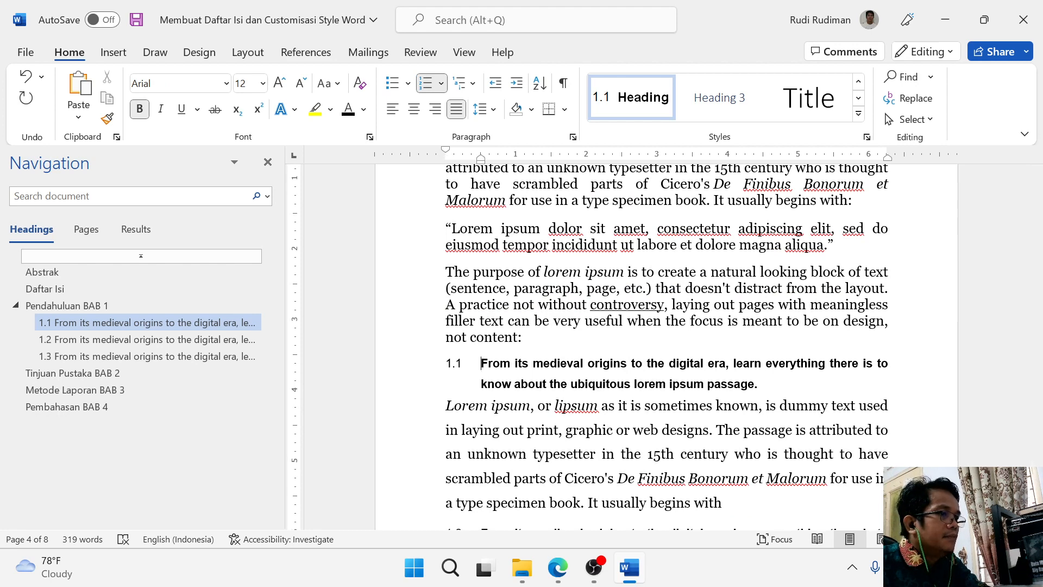
{"action": "scroll", "coordinate": [667, 347], "scroll_direction": "down", "scroll_amount": 3}
{"action": "left_click", "coordinate": [482, 431]}
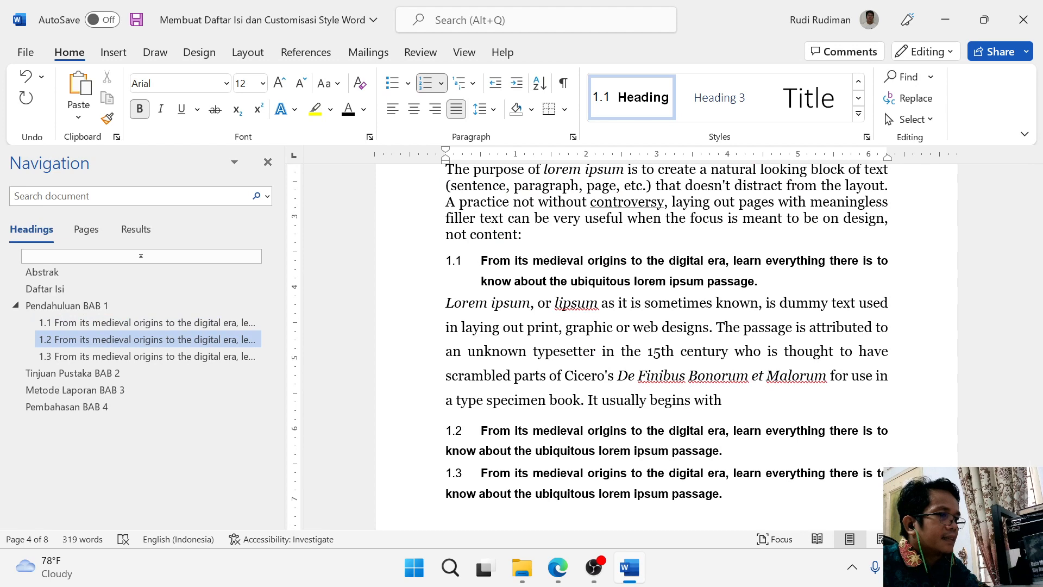
{"action": "key", "text": "ctrl+t"}
{"action": "left_click", "coordinate": [146, 357]}
{"action": "left_click", "coordinate": [147, 323]}
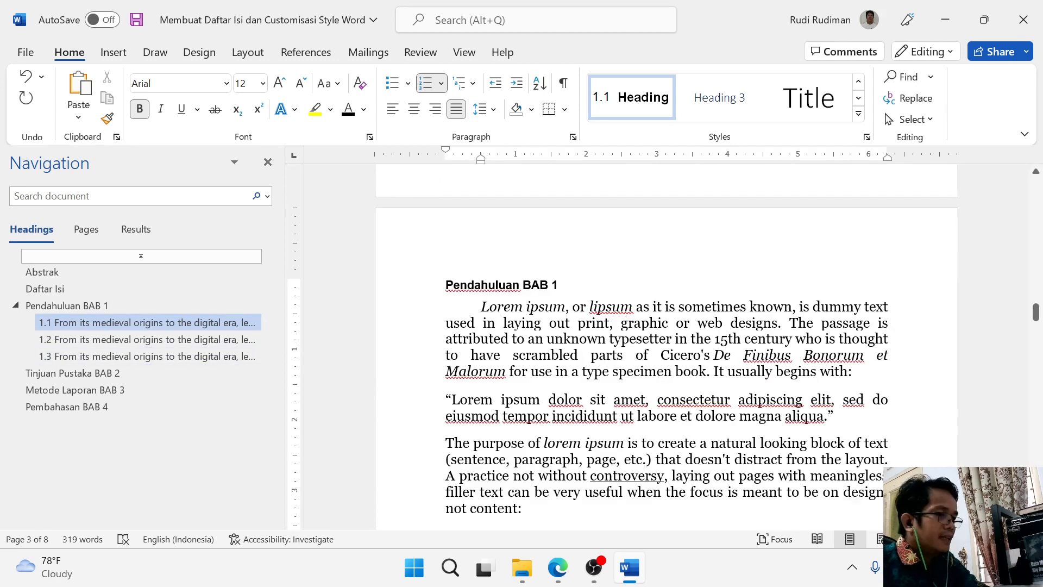
{"action": "scroll", "coordinate": [667, 346], "scroll_direction": "down", "scroll_amount": 3}
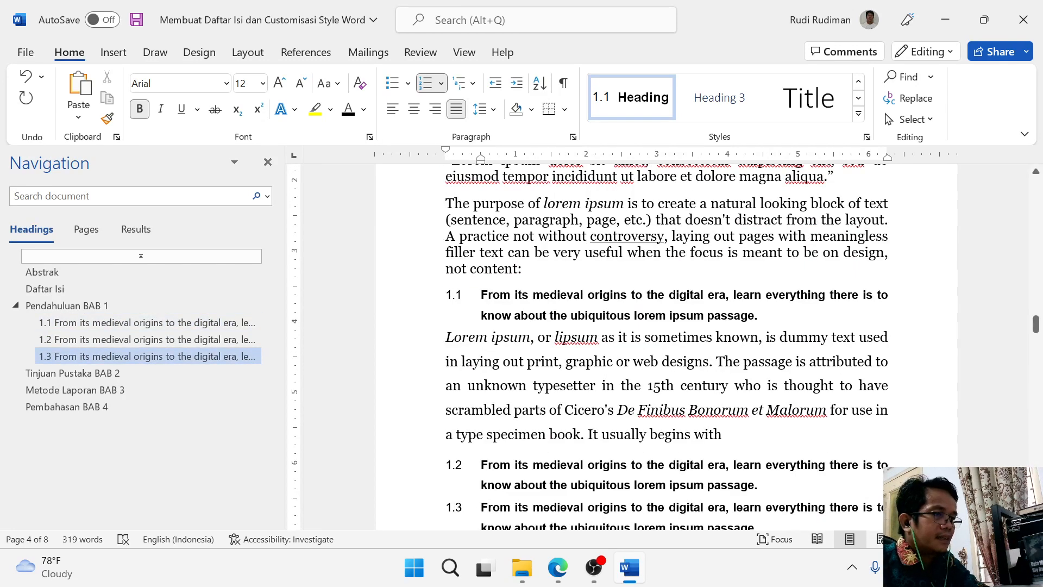
{"action": "scroll", "coordinate": [667, 346], "scroll_direction": "up", "scroll_amount": 10}
{"action": "scroll", "coordinate": [666, 347], "scroll_direction": "down", "scroll_amount": 4}
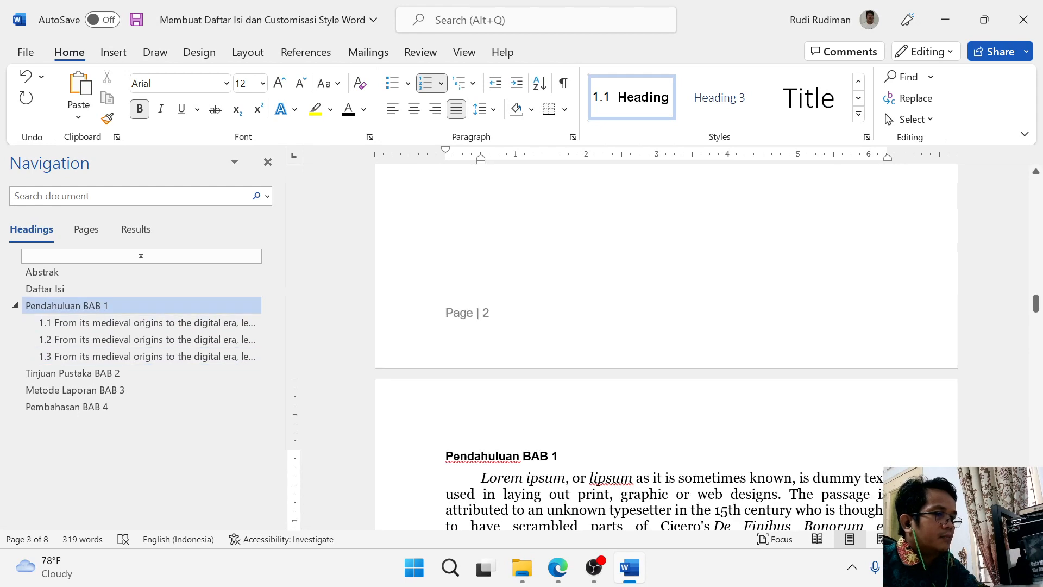
{"action": "scroll", "coordinate": [666, 347], "scroll_direction": "down", "scroll_amount": 4}
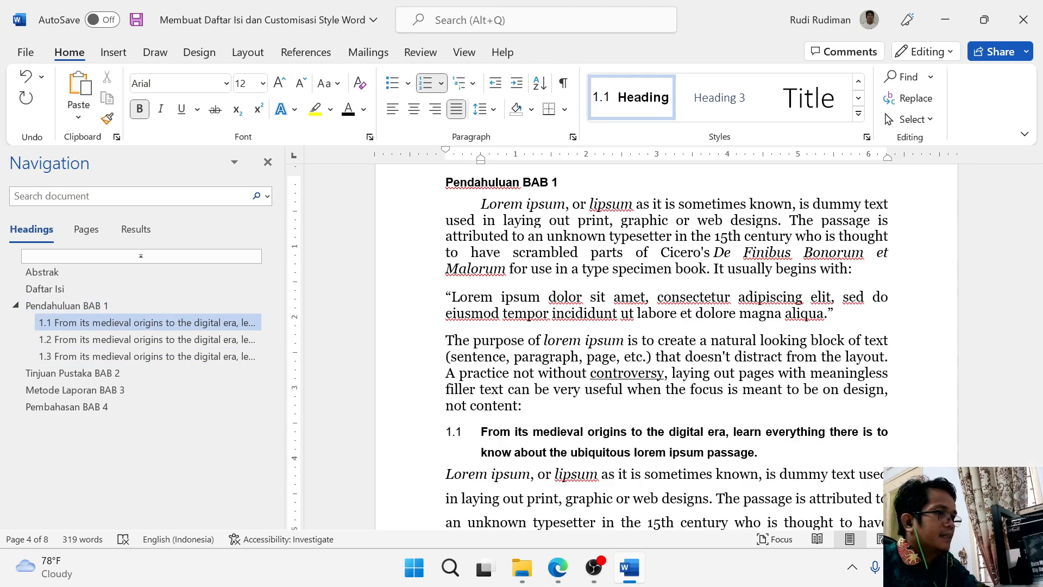
{"action": "left_click", "coordinate": [70, 52]}
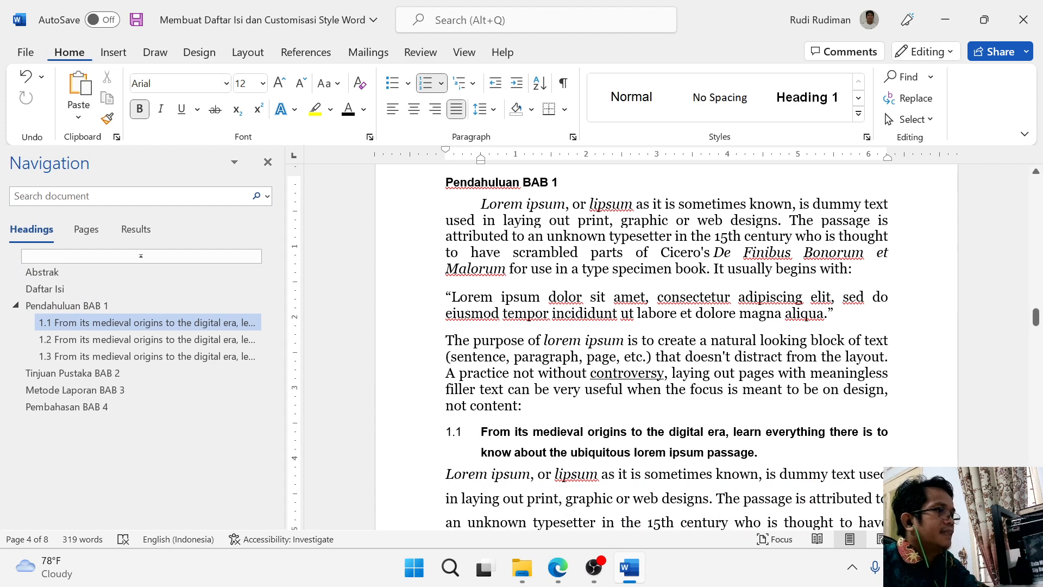
Step: Set the whole document's margins to 4 cm top and 3 cm bottom, left and right, keeping A4 paper
{"action": "left_click", "coordinate": [522, 406]}
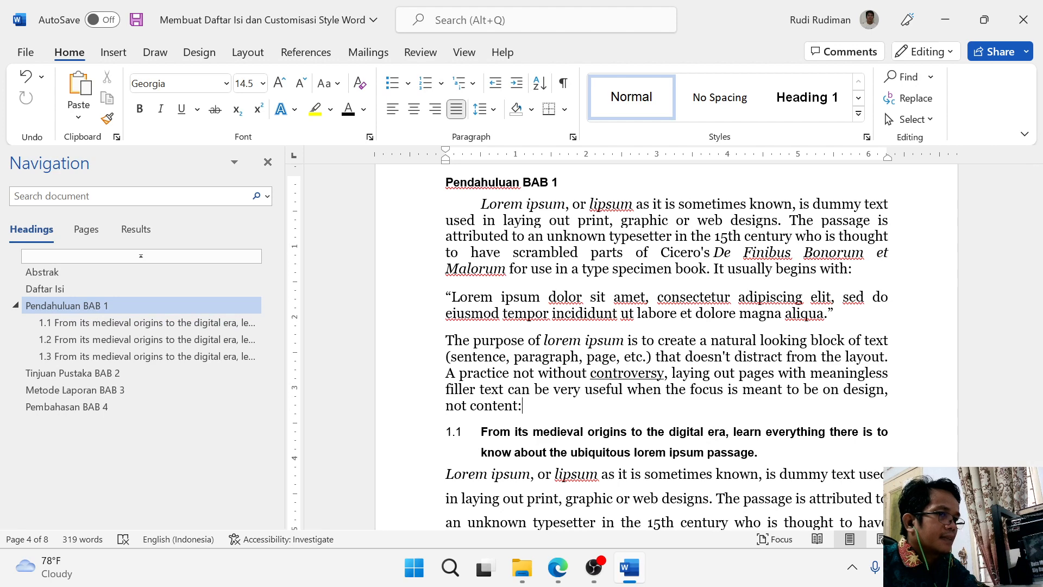
{"action": "double_click", "coordinate": [922, 155]}
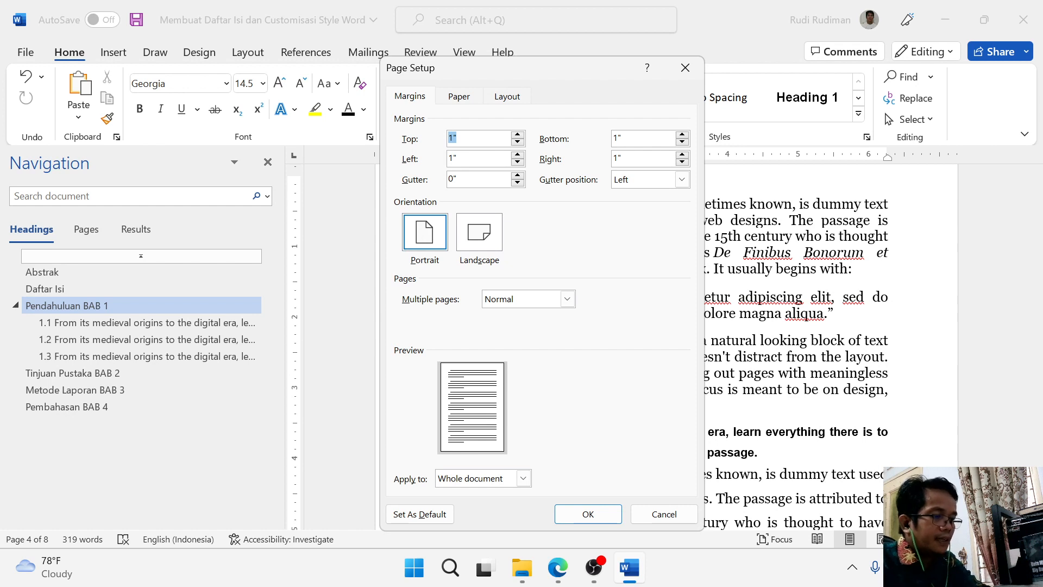
{"action": "type", "text": "4cm"}
{"action": "key", "text": "Tab"}
{"action": "type", "text": "3cm"}
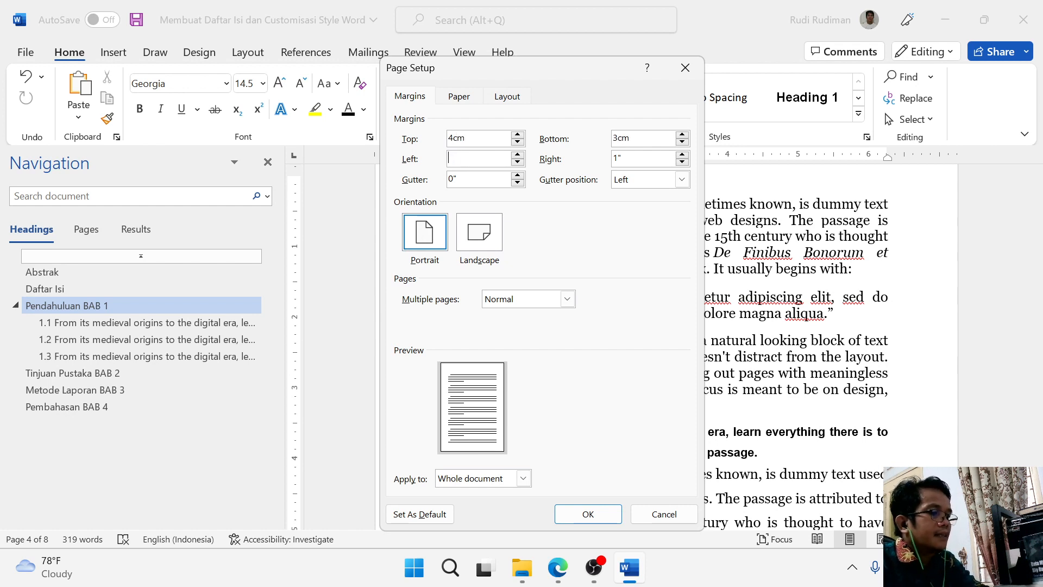
{"action": "type", "text": "3cm"}
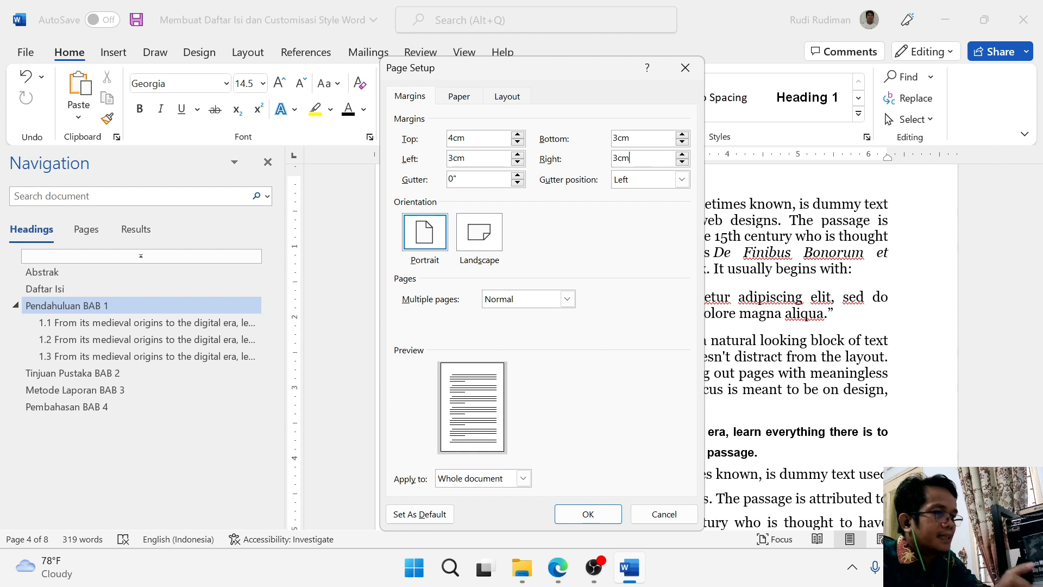
{"action": "key", "text": "ctrl+Tab"}
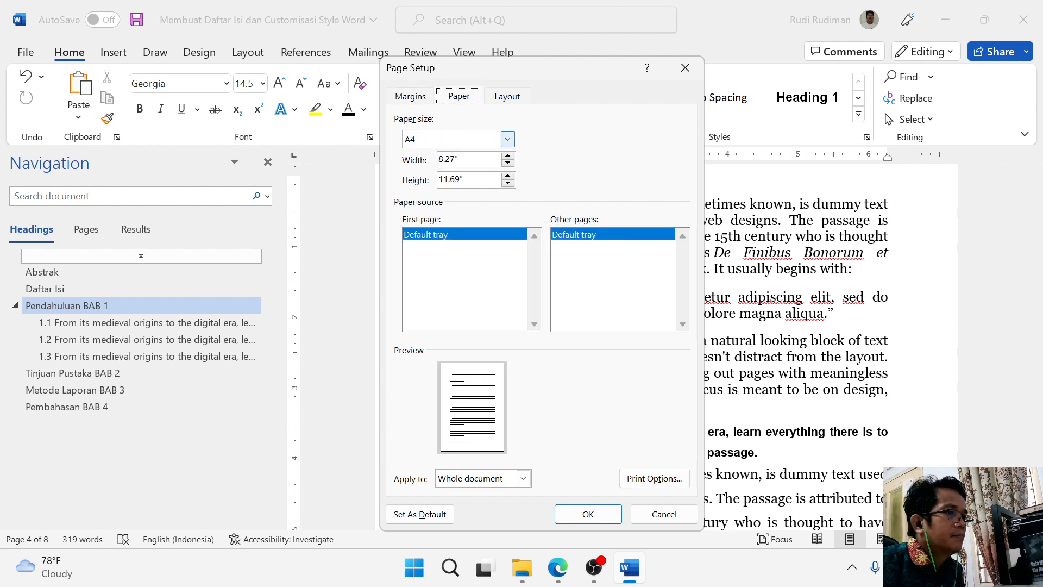
{"action": "left_click", "coordinate": [508, 139]}
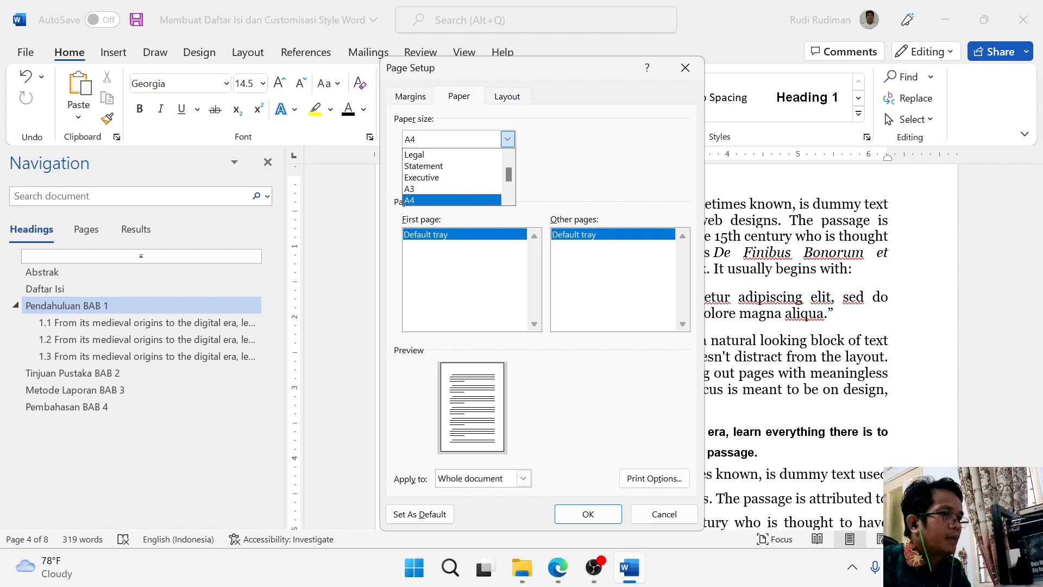
{"action": "left_click", "coordinate": [410, 96]}
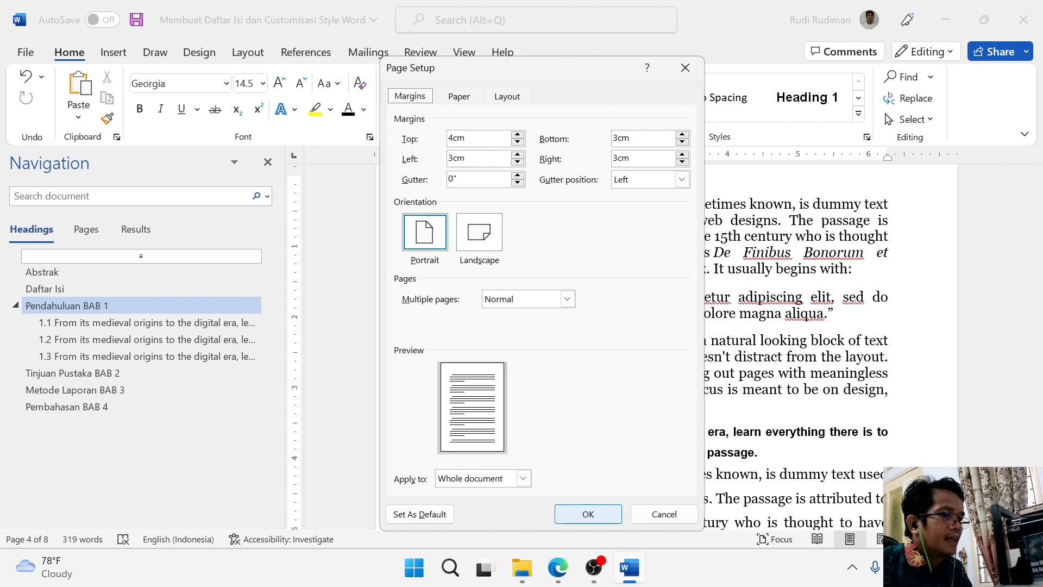
{"action": "left_click", "coordinate": [587, 514]}
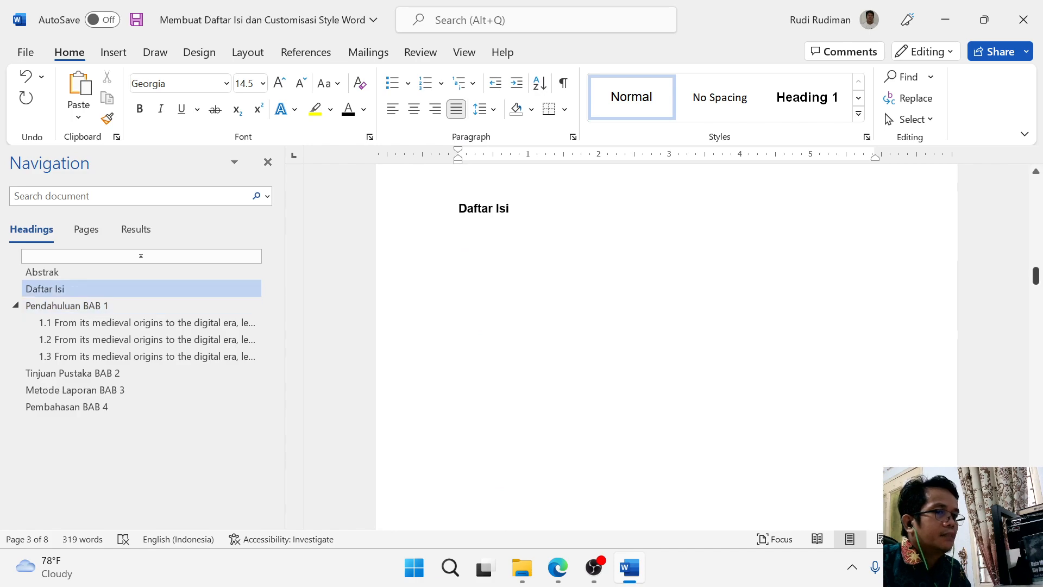
Step: Copy all content under the Pendahuluan BAB 1 heading, from the first Lorem ipsum paragraph through heading 1.3
{"action": "left_click_drag", "start_coordinate": [1036, 275], "coordinate": [1035, 331]}
{"action": "left_click", "coordinate": [73, 373]}
{"action": "scroll", "coordinate": [666, 348], "scroll_direction": "up", "scroll_amount": 3}
{"action": "scroll", "coordinate": [666, 348], "scroll_direction": "up", "scroll_amount": 3}
{"action": "left_click", "coordinate": [67, 306]}
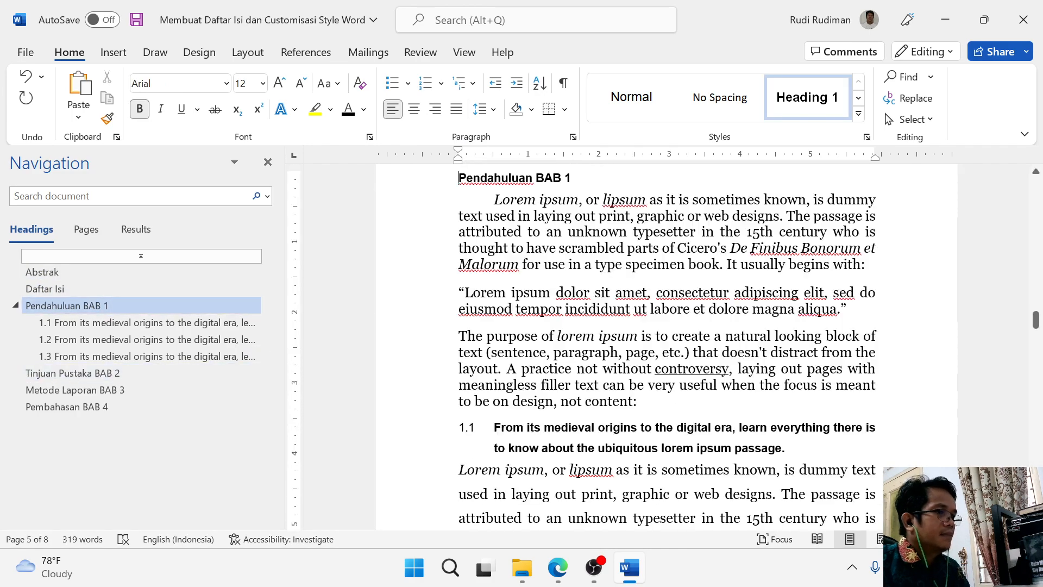
{"action": "scroll", "coordinate": [666, 348], "scroll_direction": "down", "scroll_amount": 8}
{"action": "left_click_drag", "start_coordinate": [792, 387], "coordinate": [495, 234]}
{"action": "scroll", "coordinate": [509, 197], "scroll_direction": "up", "scroll_amount": 3}
{"action": "scroll", "coordinate": [462, 268], "scroll_direction": "up", "scroll_amount": 6}
{"action": "key", "text": "ctrl+c"}
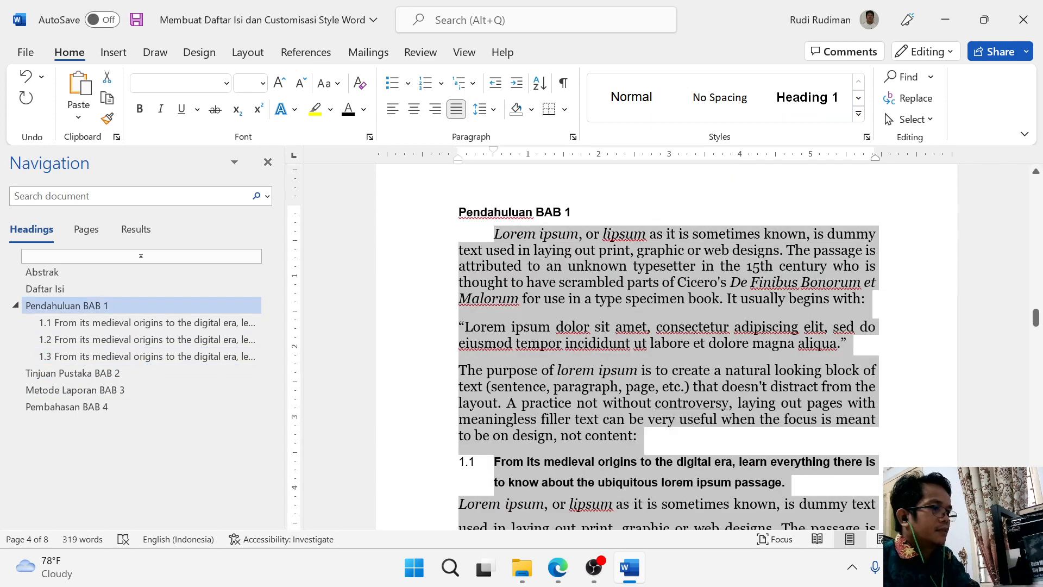
Step: Paste the copied BAB 1 content beneath the Tinjuan Pustaka BAB 2 heading, before Metode Laporan BAB 3
{"action": "left_click", "coordinate": [73, 373]}
{"action": "left_click", "coordinate": [459, 199]}
{"action": "left_click", "coordinate": [459, 230]}
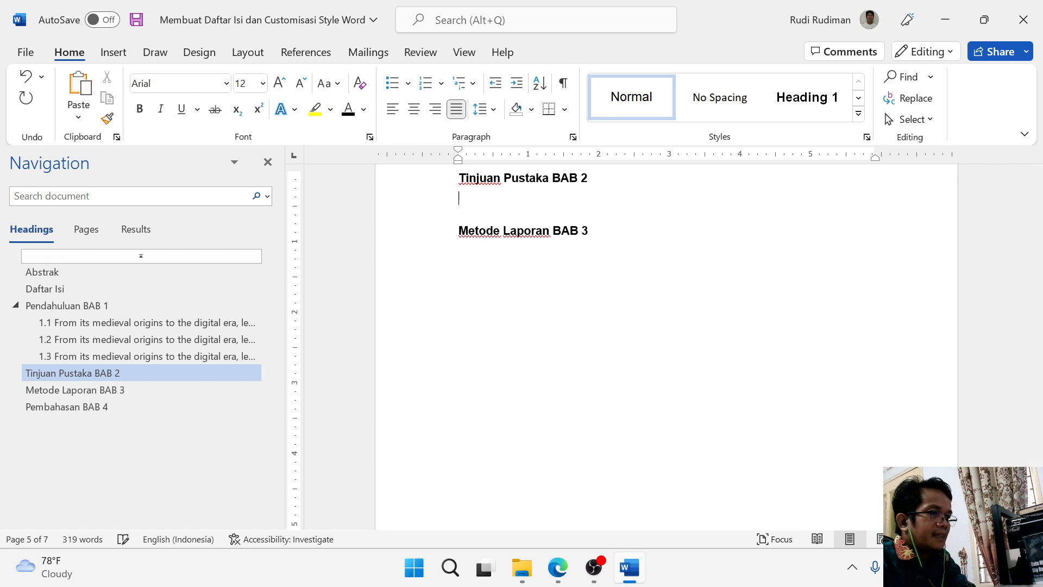
{"action": "key", "text": "Down"}
{"action": "key", "text": "ctrl+Return"}
{"action": "key", "text": "BackSpace"}
{"action": "key", "text": "BackSpace"}
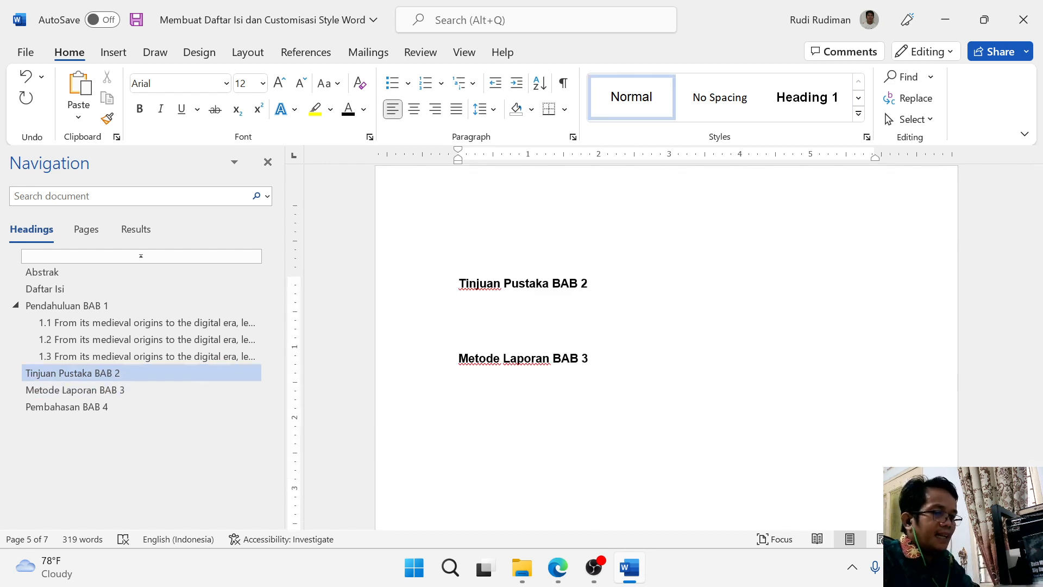
{"action": "key", "text": "ctrl+v"}
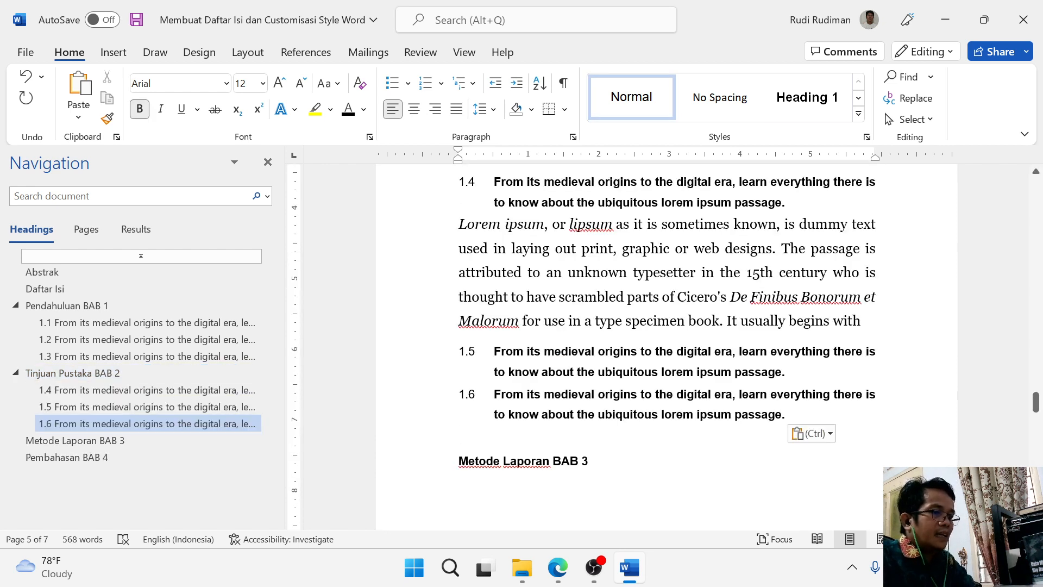
Step: Insert a page break so the Metode Laporan BAB 3 heading starts on a new page
{"action": "key", "text": "ctrl+Return"}
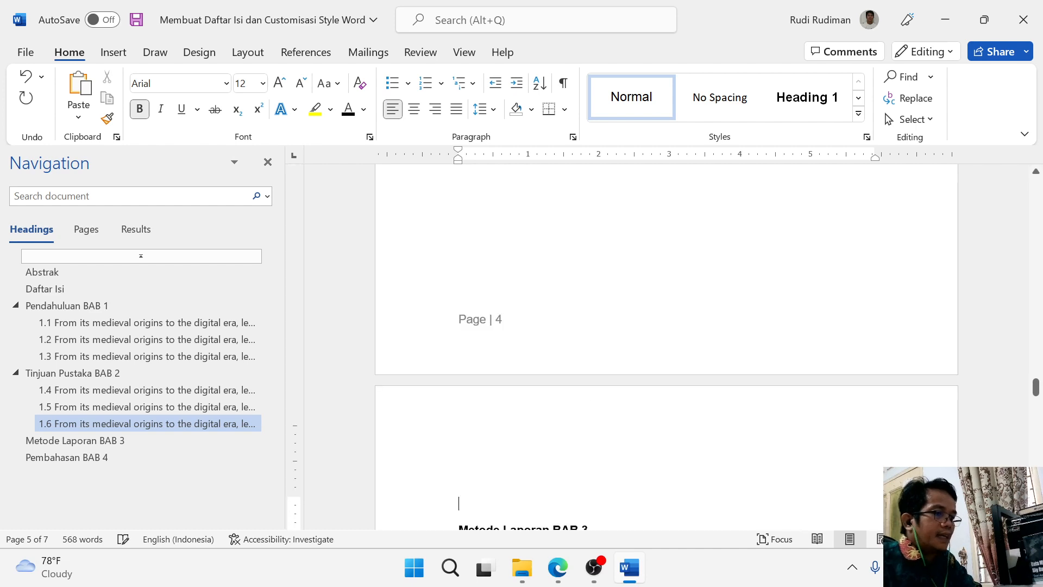
Step: Centre the Tinjuan Pustaka BAB 2 heading and add an empty line between it and the first Lorem ipsum paragraph
{"action": "left_click", "coordinate": [73, 373]}
{"action": "scroll", "coordinate": [666, 348], "scroll_direction": "up", "scroll_amount": 3}
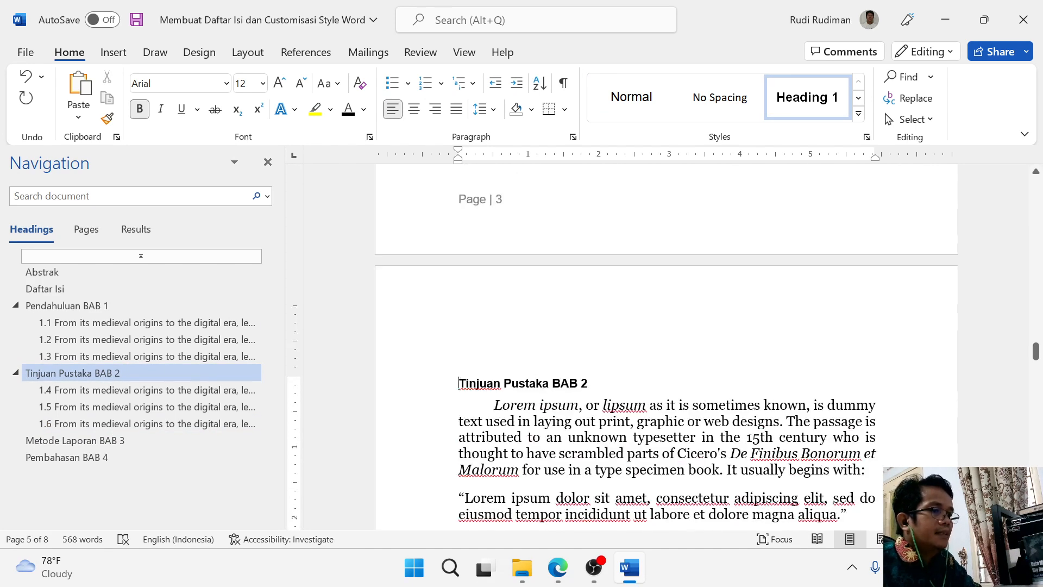
{"action": "key", "text": "shift+End"}
{"action": "key", "text": "ctrl+e"}
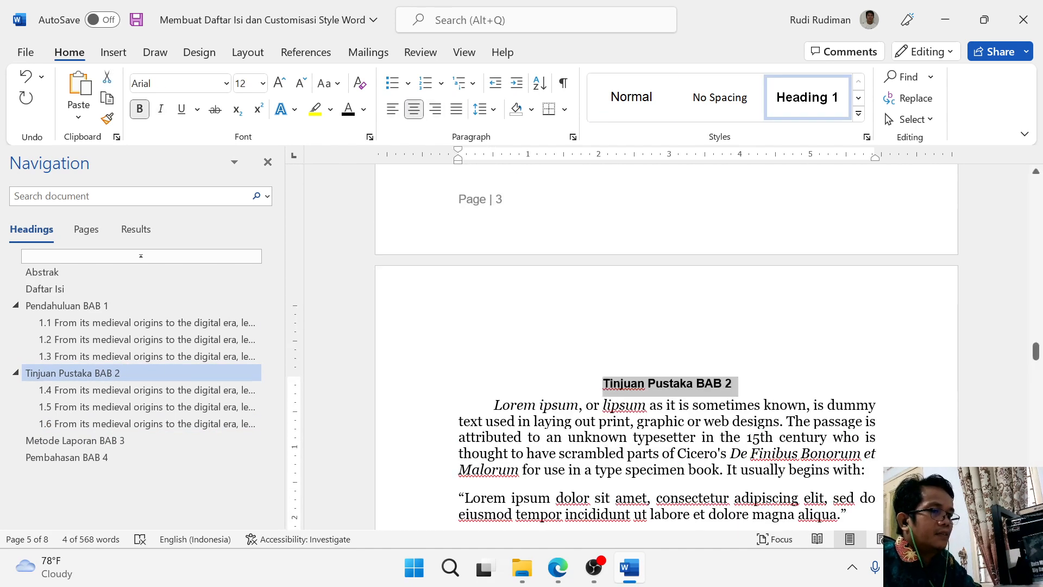
{"action": "key", "text": "Right"}
{"action": "key", "text": "Left"}
{"action": "key", "text": "Return"}
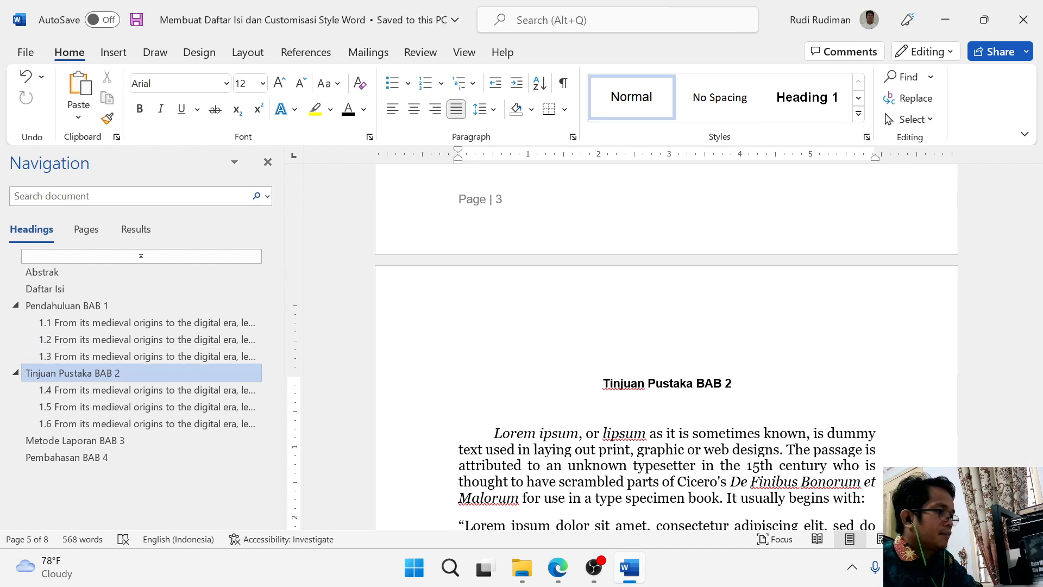
Step: Collapse and re-expand the BAB 1 and BAB 2 subheadings in the heading outline, and view the Metode Laporan BAB 3 and Pendahuluan BAB 1 headings
{"action": "left_click", "coordinate": [16, 305]}
{"action": "left_click", "coordinate": [16, 322]}
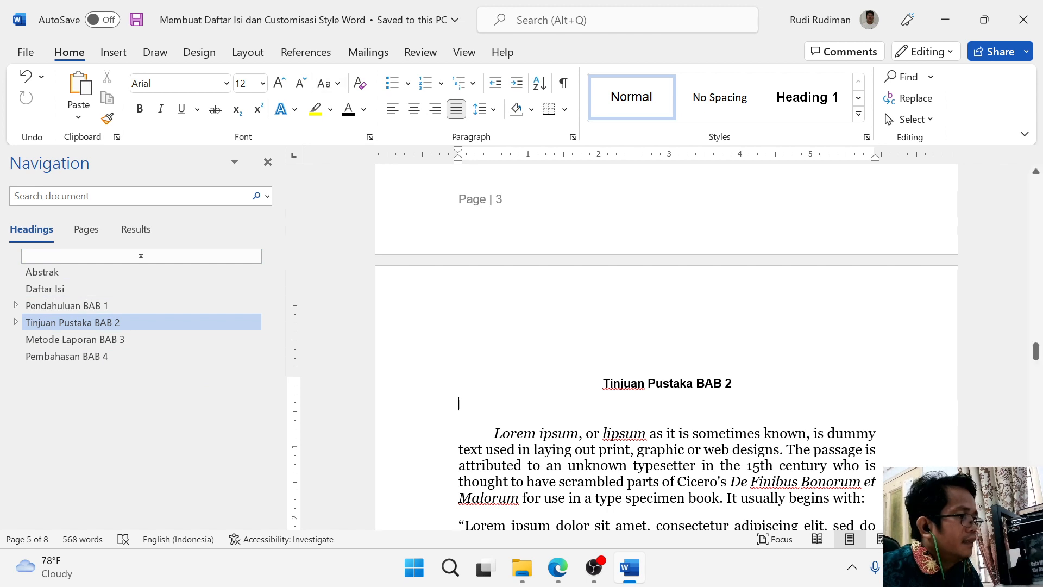
{"action": "left_click", "coordinate": [16, 306]}
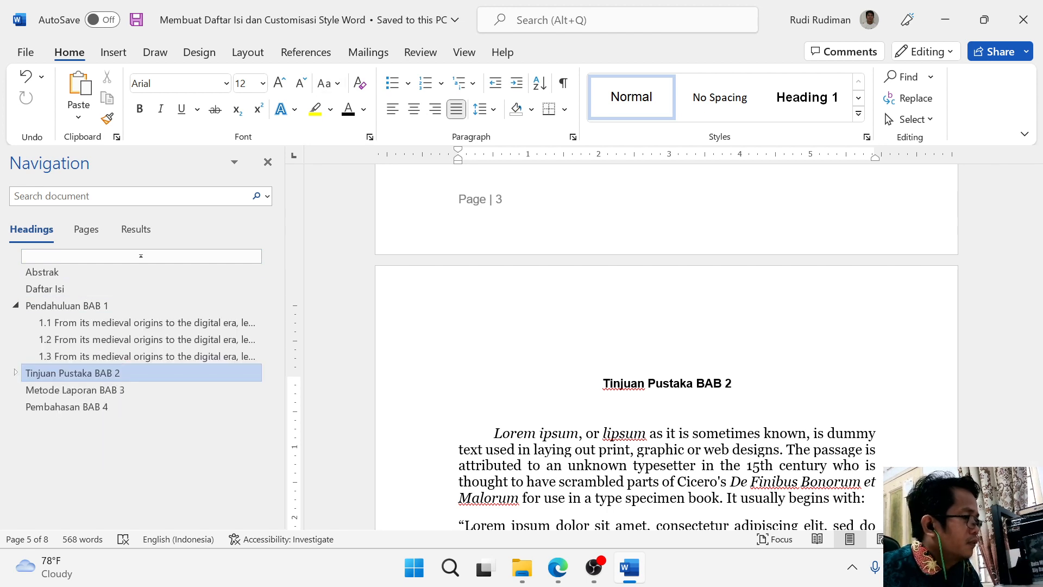
{"action": "left_click", "coordinate": [16, 373]}
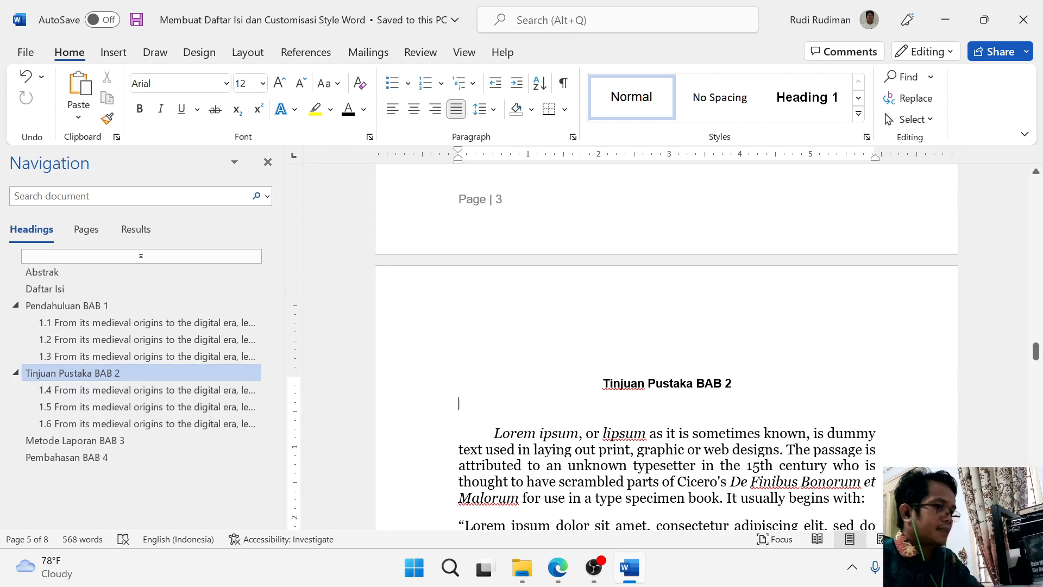
{"action": "left_click", "coordinate": [75, 441]}
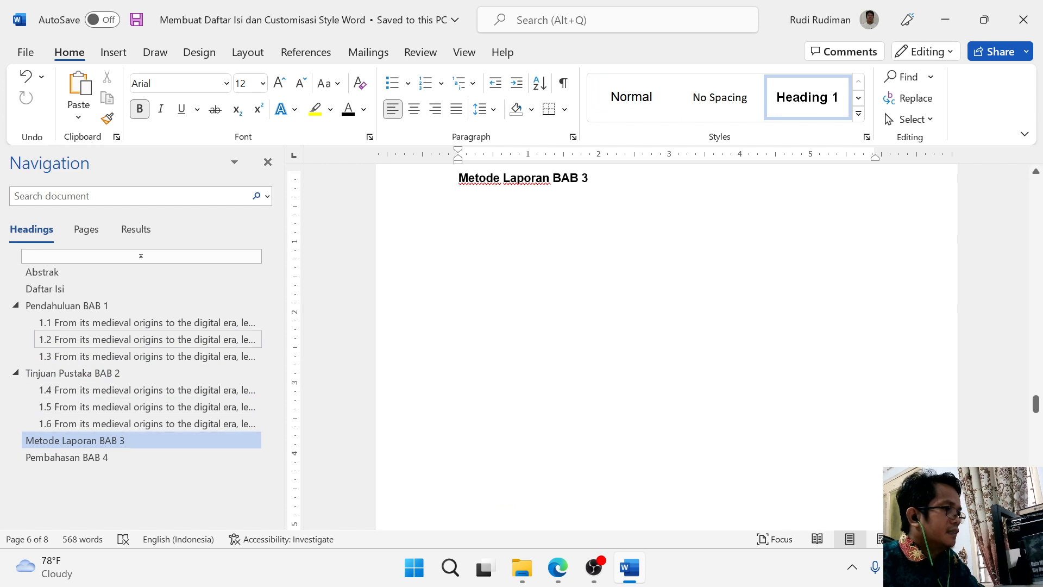
{"action": "left_click", "coordinate": [67, 306]}
Step: Convert the Daftar Isi and Abstrak headings to uppercase
{"action": "left_click", "coordinate": [45, 289]}
{"action": "scroll", "coordinate": [666, 348], "scroll_direction": "up", "scroll_amount": 2}
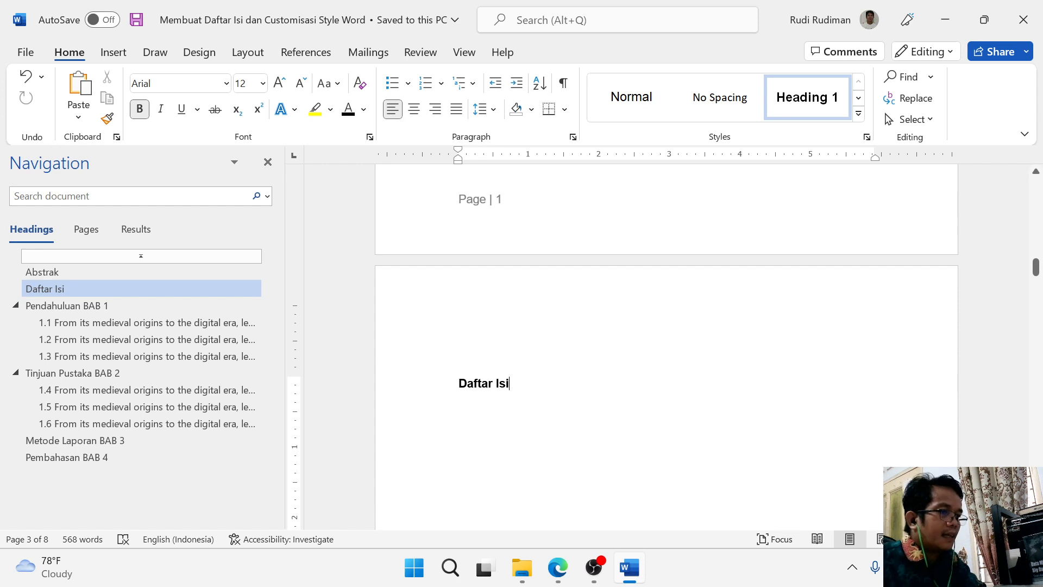
{"action": "left_click_drag", "start_coordinate": [514, 384], "coordinate": [460, 384]}
{"action": "left_click", "coordinate": [330, 83]}
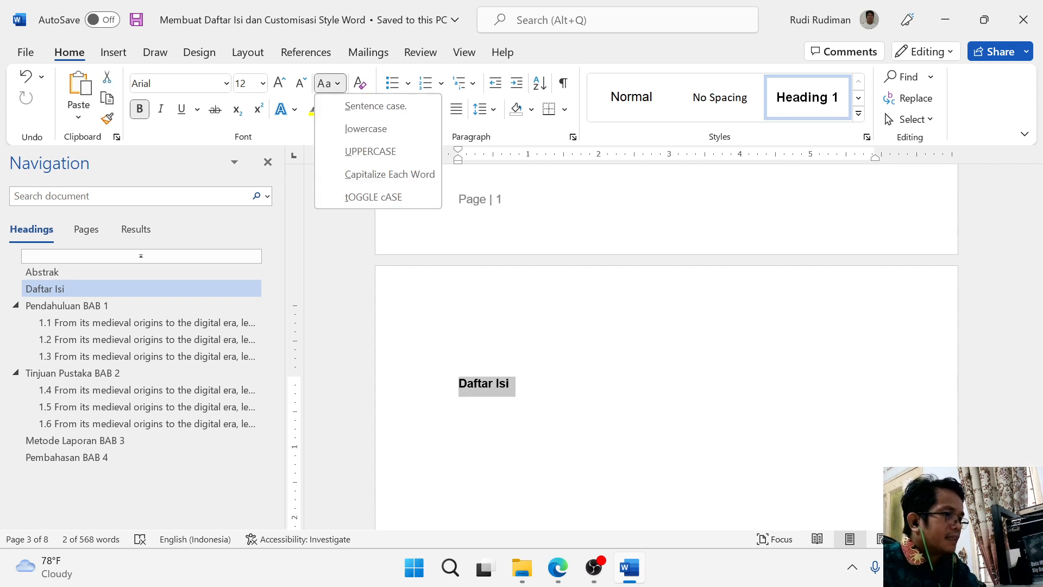
{"action": "left_click", "coordinate": [371, 151]}
{"action": "left_click", "coordinate": [42, 271]}
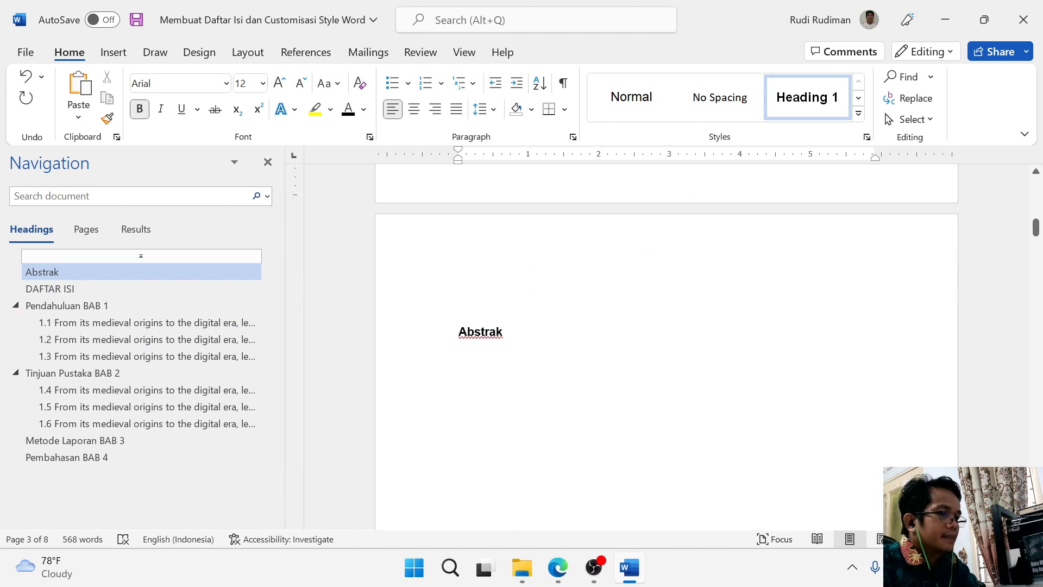
{"action": "double_click", "coordinate": [480, 332]}
{"action": "left_click", "coordinate": [329, 83]}
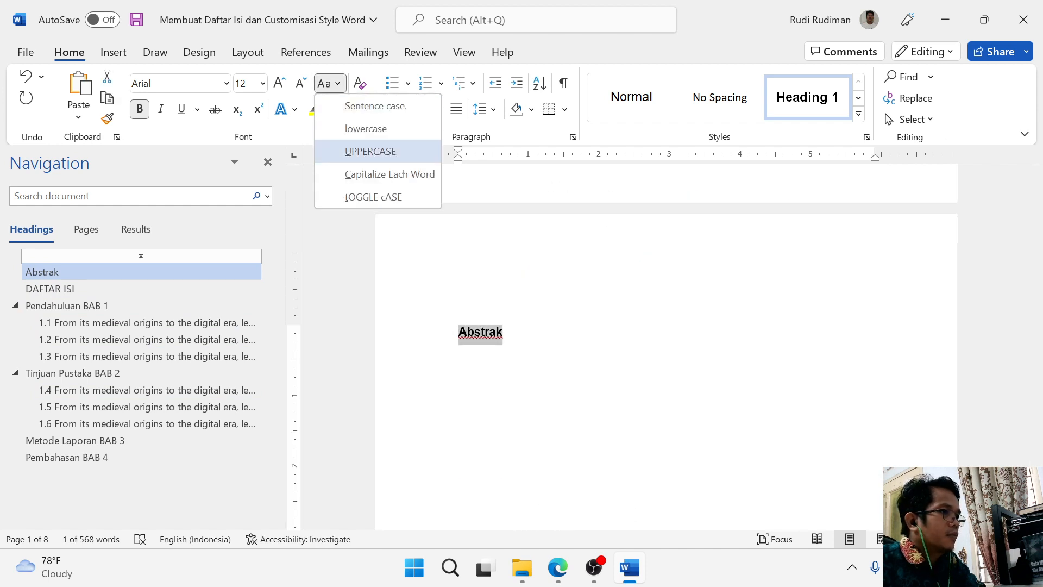
{"action": "left_click", "coordinate": [370, 151]}
Step: Change the Pendahuluan BAB 1 and Tinjuan Pustaka BAB 2 headings to uppercase
{"action": "left_click", "coordinate": [67, 305]}
{"action": "left_click", "coordinate": [330, 83]}
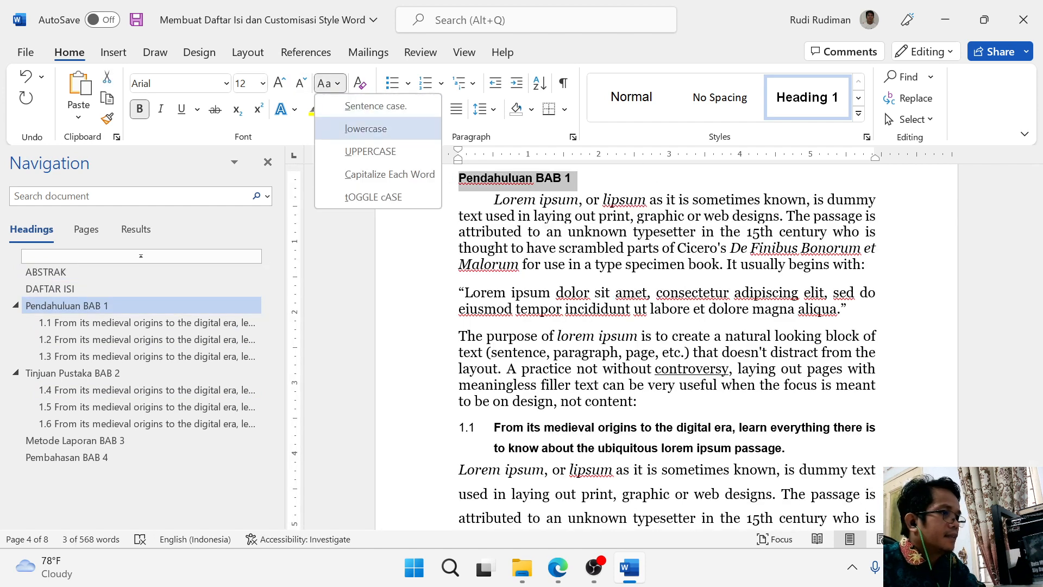
{"action": "left_click", "coordinate": [370, 152]}
{"action": "left_click", "coordinate": [72, 373]}
{"action": "left_click", "coordinate": [329, 83]}
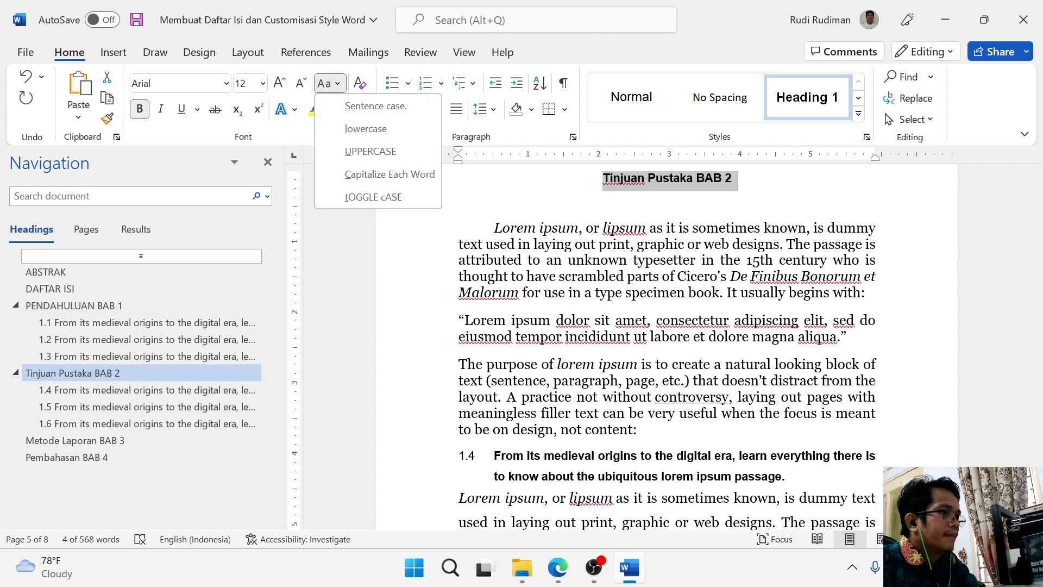
{"action": "left_click", "coordinate": [371, 151]}
Step: Change the Metode Laporan BAB 3 and Pembahasan BAB 4 headings to uppercase
{"action": "left_click", "coordinate": [75, 440]}
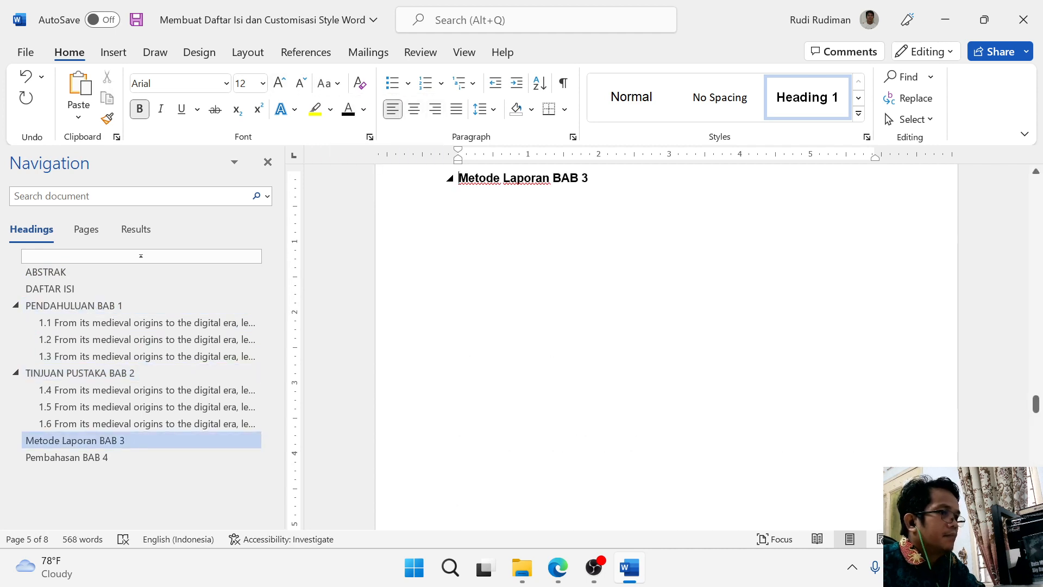
{"action": "triple_click", "coordinate": [518, 180]}
{"action": "left_click", "coordinate": [330, 83]}
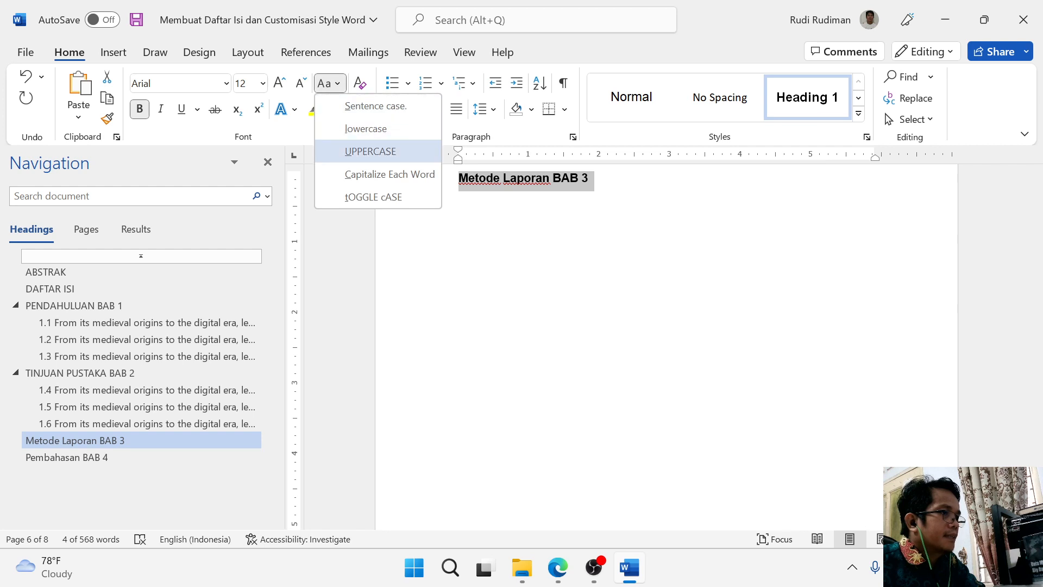
{"action": "left_click", "coordinate": [370, 151]}
{"action": "left_click", "coordinate": [66, 457]}
{"action": "triple_click", "coordinate": [518, 178]}
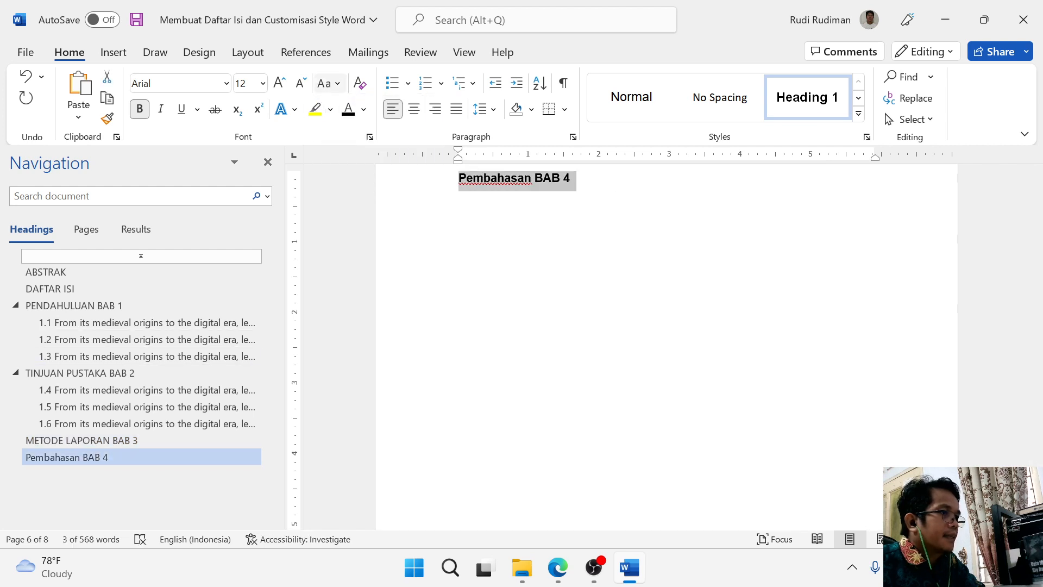
{"action": "left_click", "coordinate": [330, 83]}
{"action": "left_click", "coordinate": [370, 151]}
Step: Check the BAB 1 and BAB 2 headings in the document and save it
{"action": "left_click", "coordinate": [73, 306]}
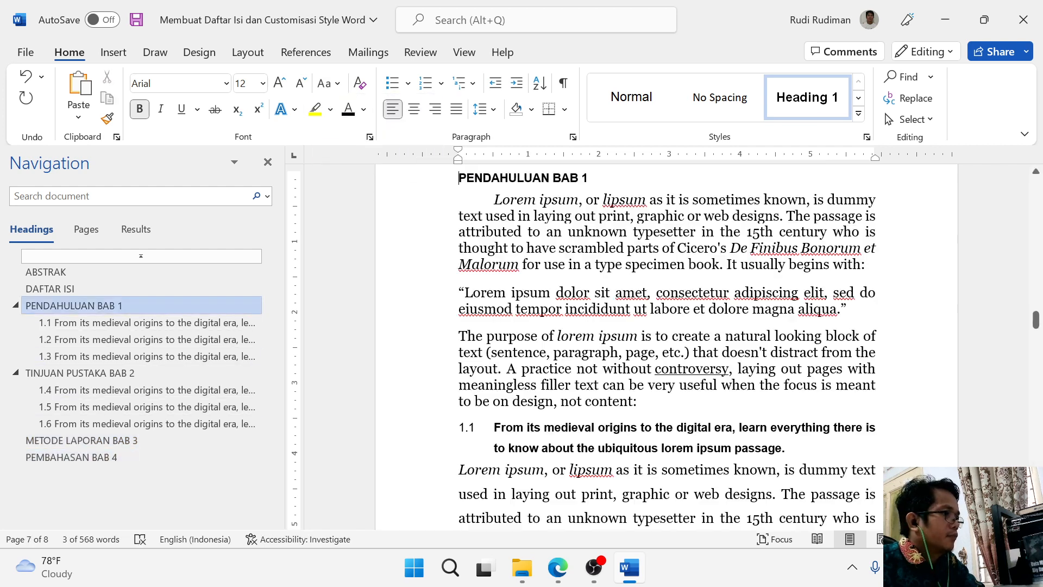
{"action": "left_click", "coordinate": [79, 373]}
{"action": "key", "text": "ctrl+s"}
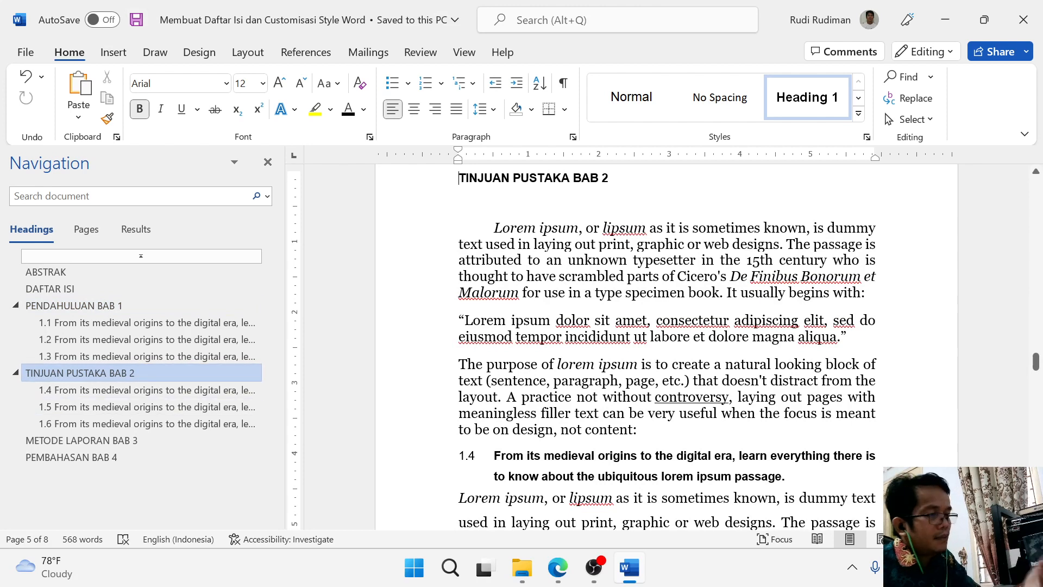